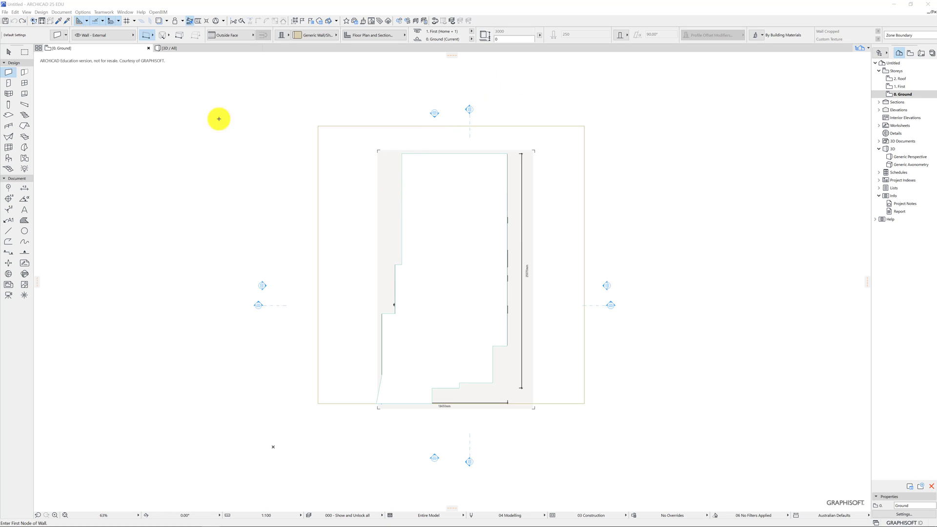
# View the grassed site and grey slab in the Generic Perspective 3D window
pyautogui.click(8, 50)
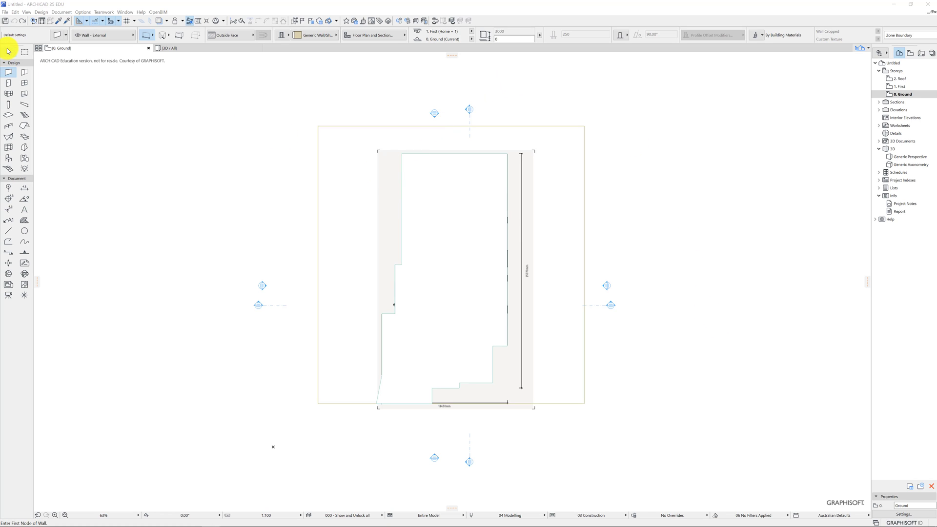
pyautogui.doubleClick(912, 157)
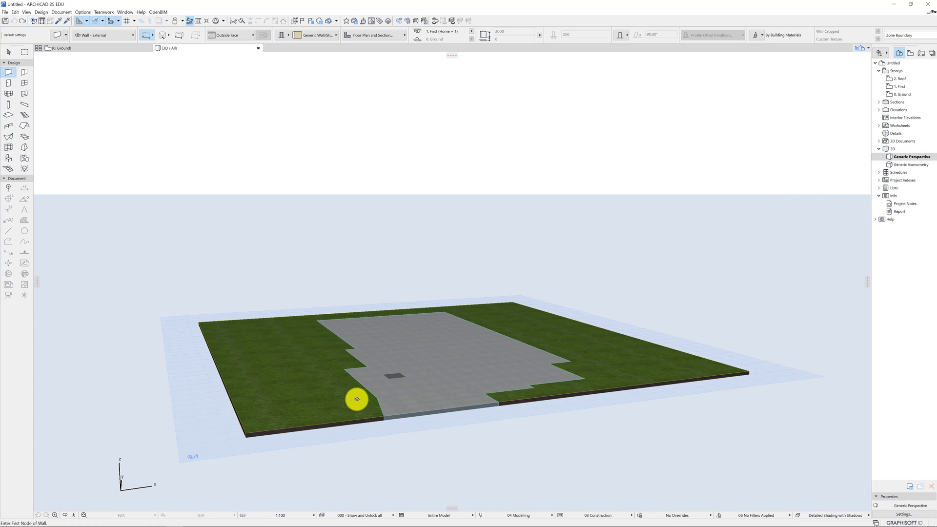
pyautogui.press('Escape')
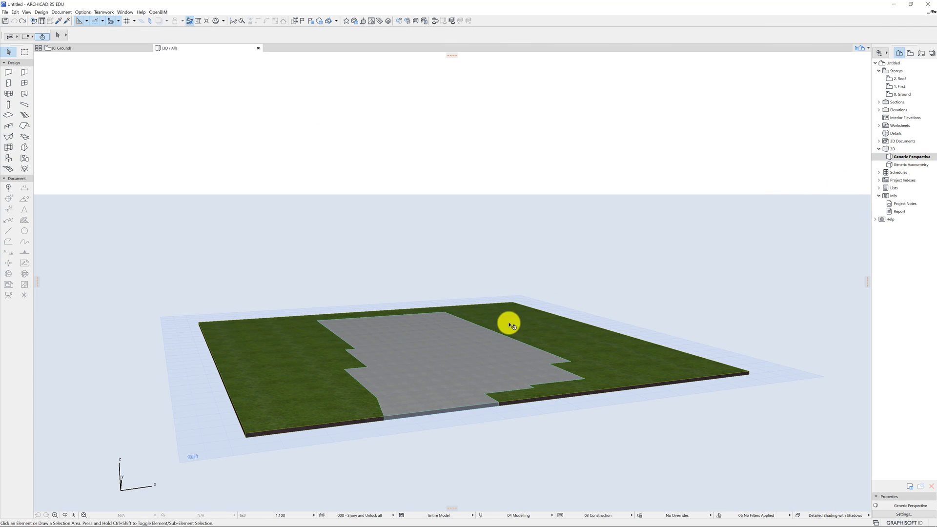
# On the 0. Ground plan, bring the Y9 House JPG image to the front over the slab
pyautogui.click(898, 94)
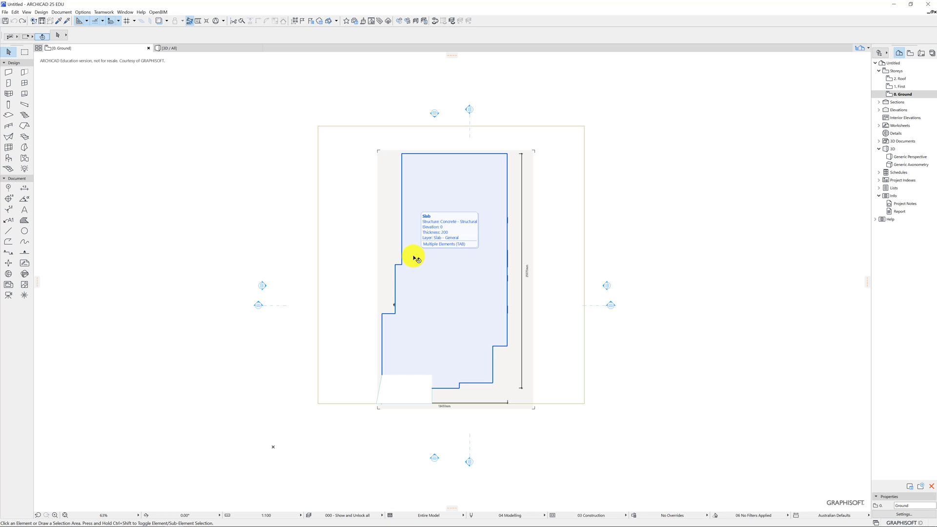
pyautogui.press('Tab')
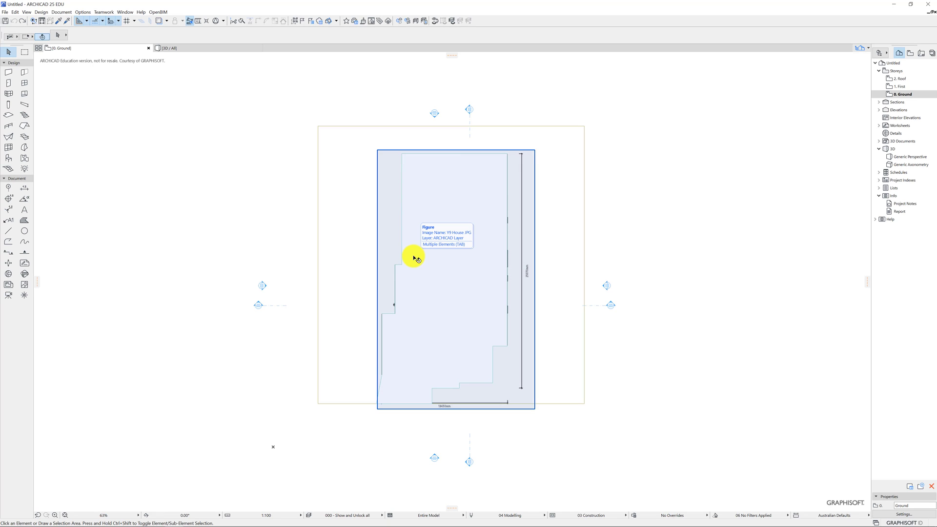
pyautogui.press('Tab')
pyautogui.press('Tab')
pyautogui.click(413, 257)
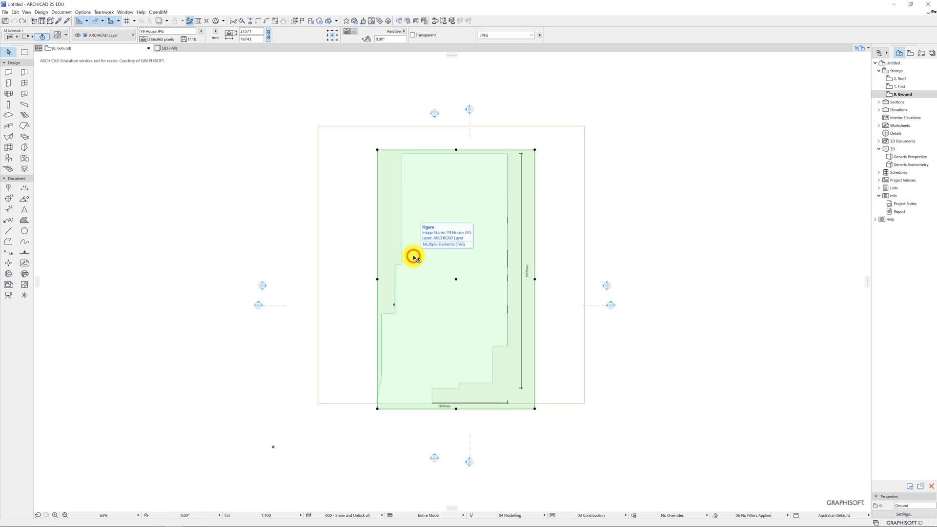
pyautogui.rightClick(413, 257)
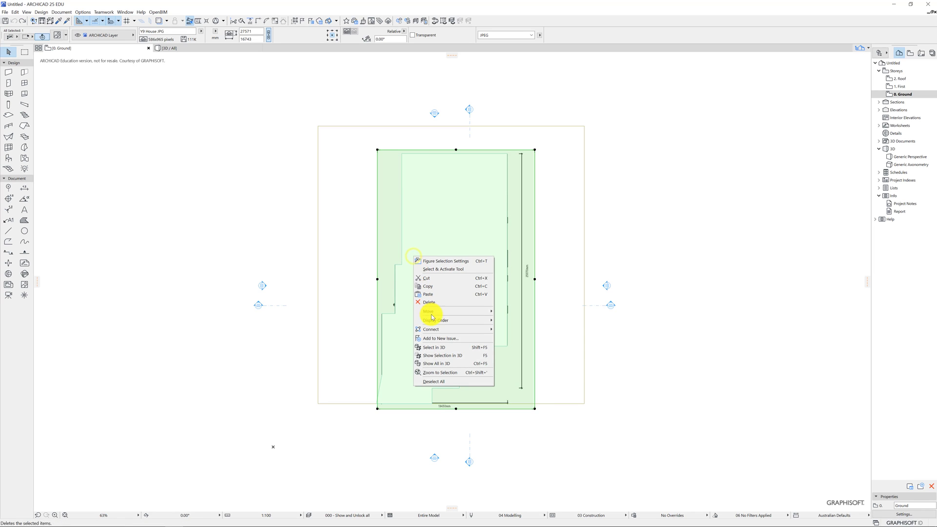
pyautogui.moveTo(445, 324)
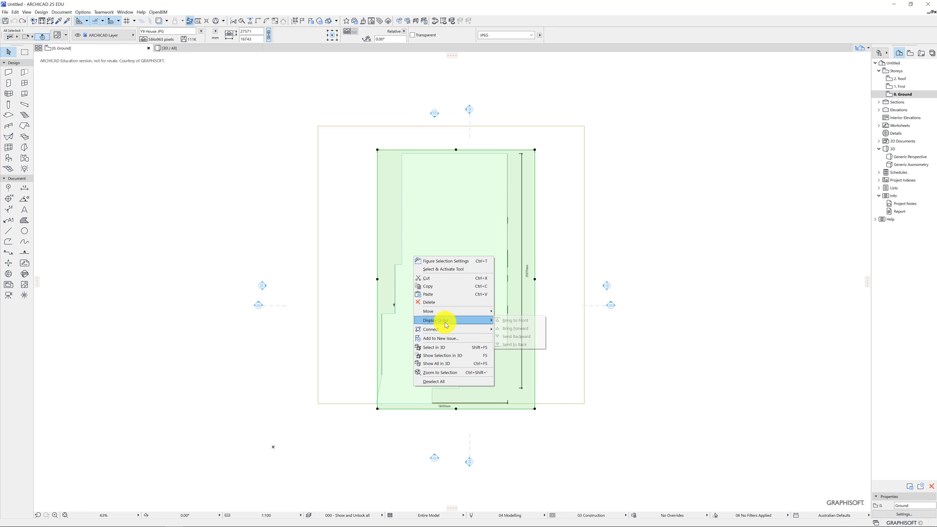
pyautogui.click(517, 321)
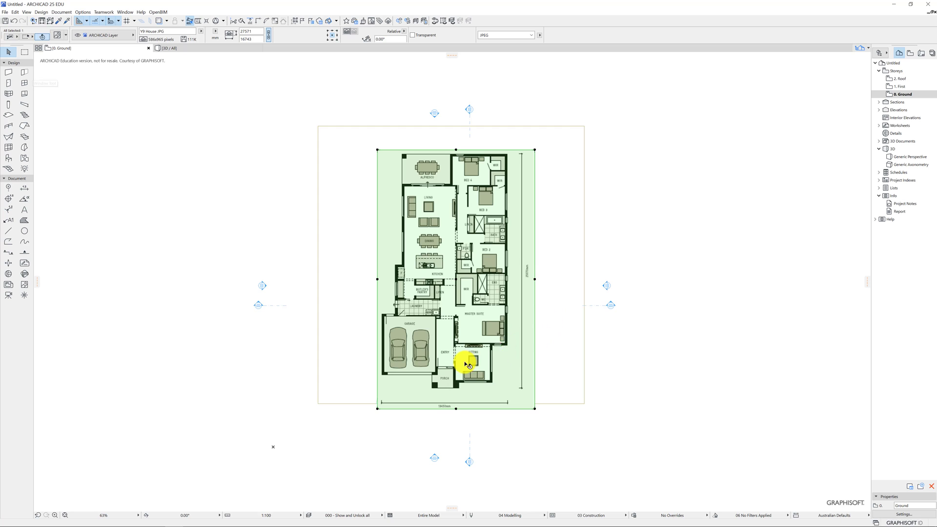
# Deselect the Y9 House plan image so nothing is selected
pyautogui.scroll(3, 464, 359)
pyautogui.scroll(-3, 481, 372)
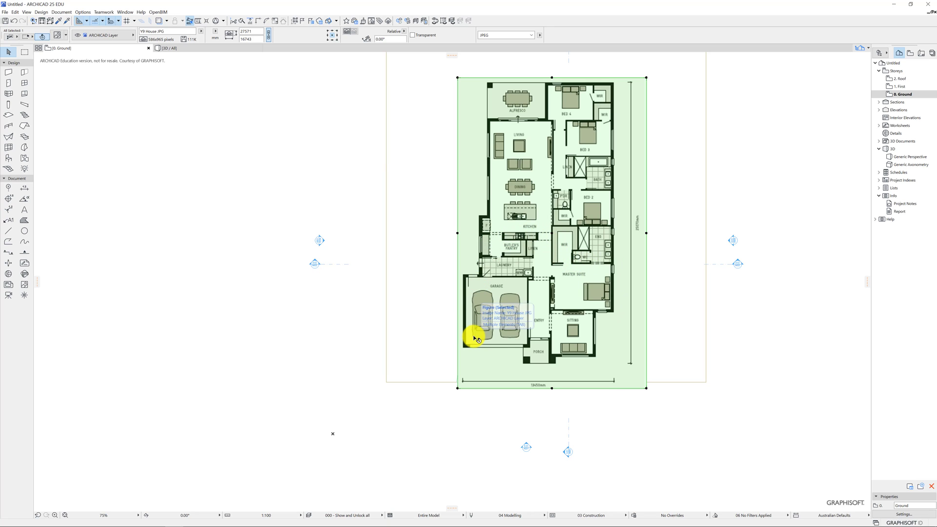
pyautogui.click(10, 74)
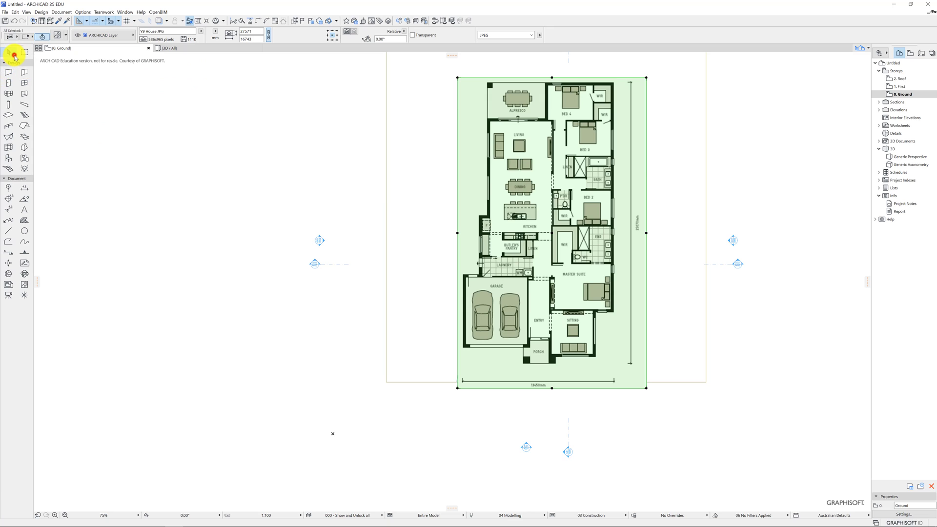
pyautogui.click(9, 51)
pyautogui.click(172, 171)
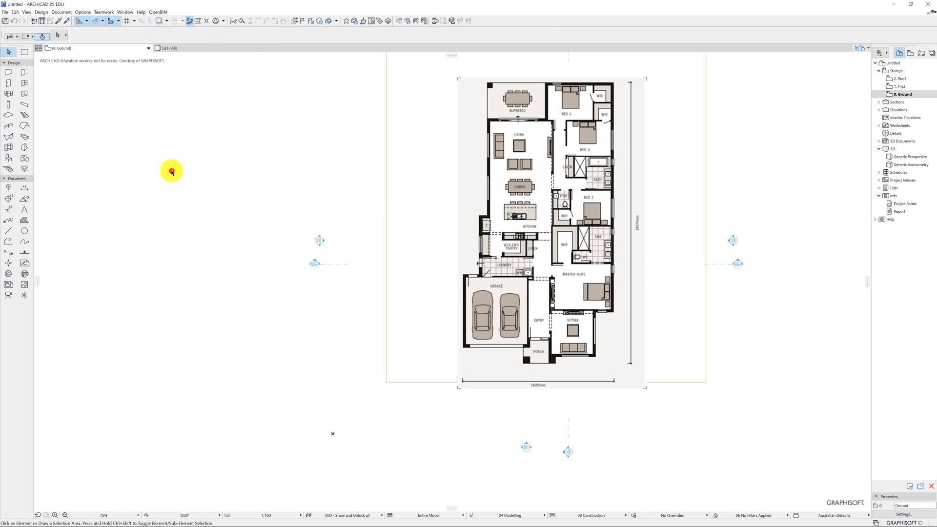
# Set the Wall tool to the Polywall geometry method and zoom into the plan
pyautogui.click(9, 72)
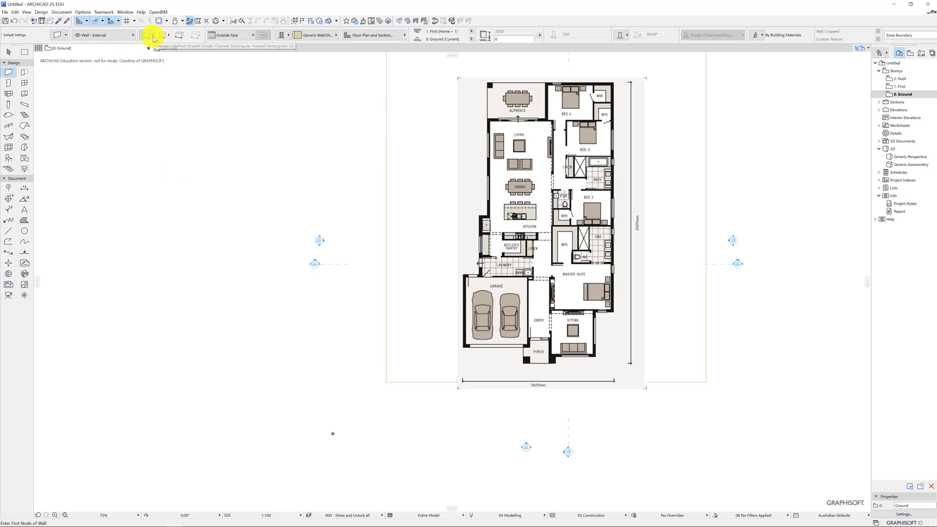
pyautogui.click(153, 37)
pyautogui.click(153, 36)
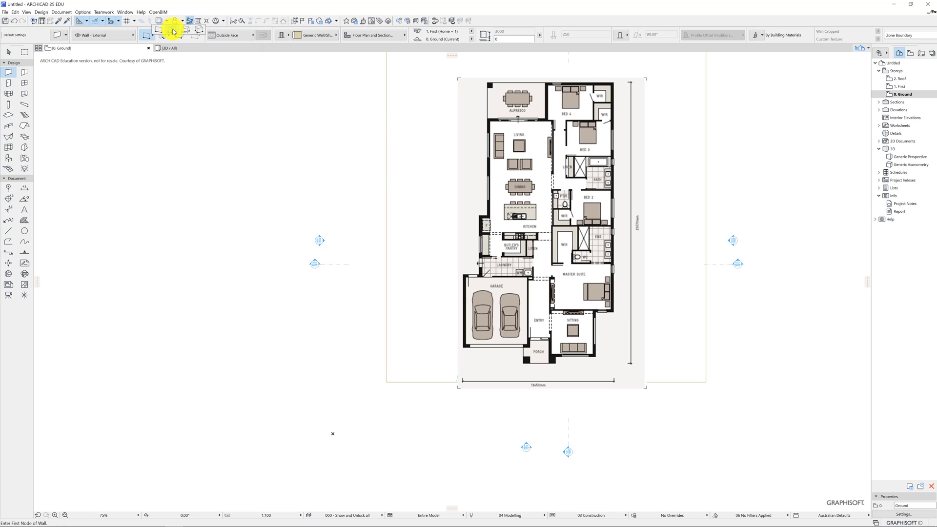
pyautogui.click(174, 31)
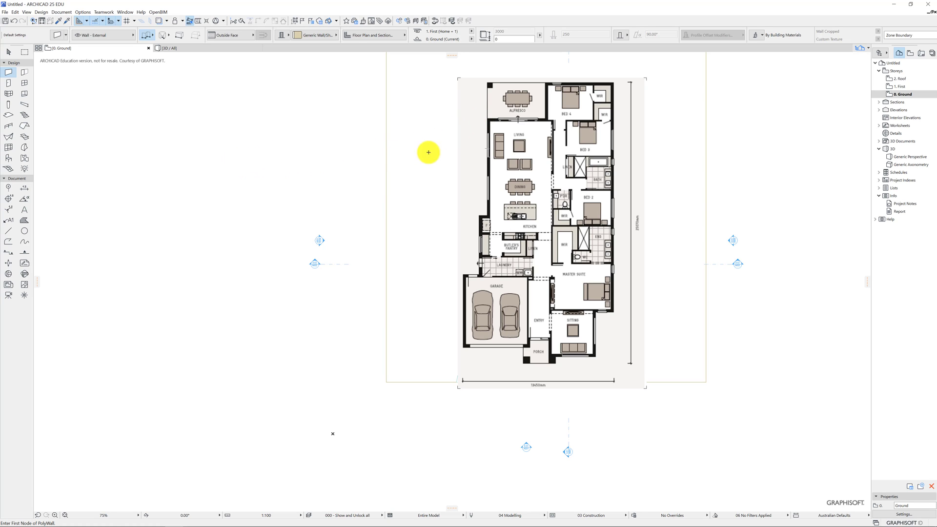
pyautogui.scroll(4, 487, 118)
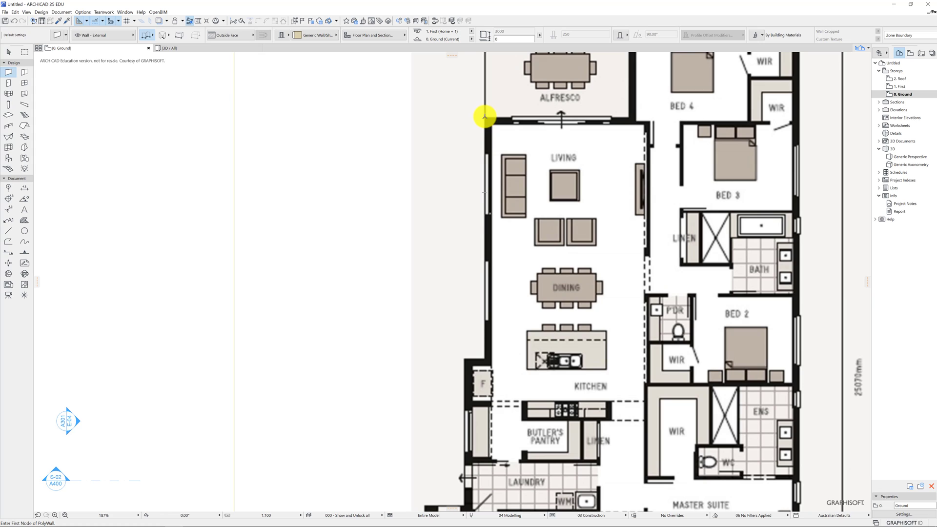
# Trace the external polywall from the living room corner around the garage, porch and sitting room
pyautogui.click(485, 116)
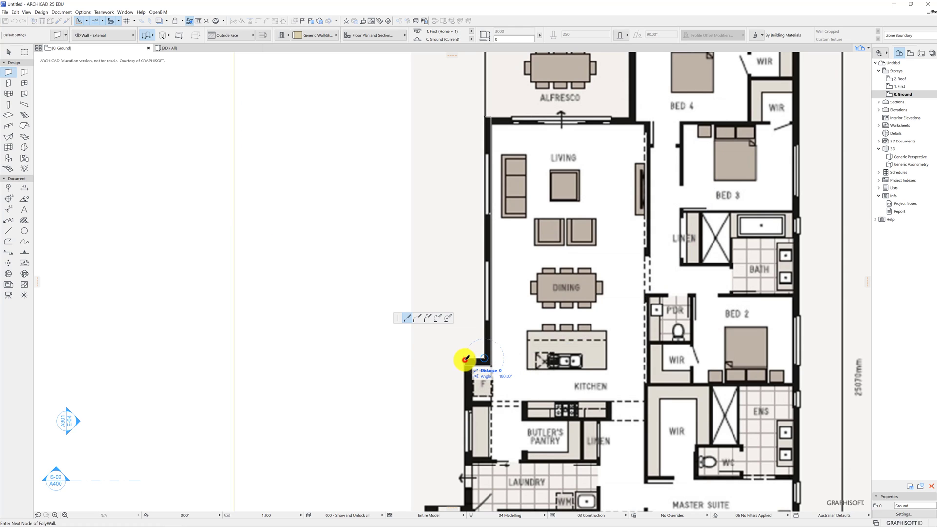
pyautogui.moveTo(484, 434); pyautogui.dragTo(478, 224, button='middle')
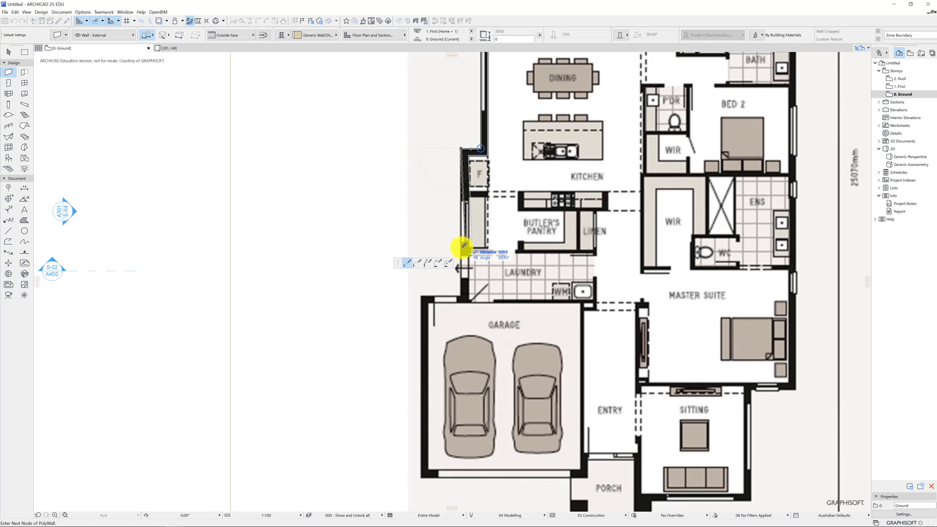
pyautogui.click(462, 294)
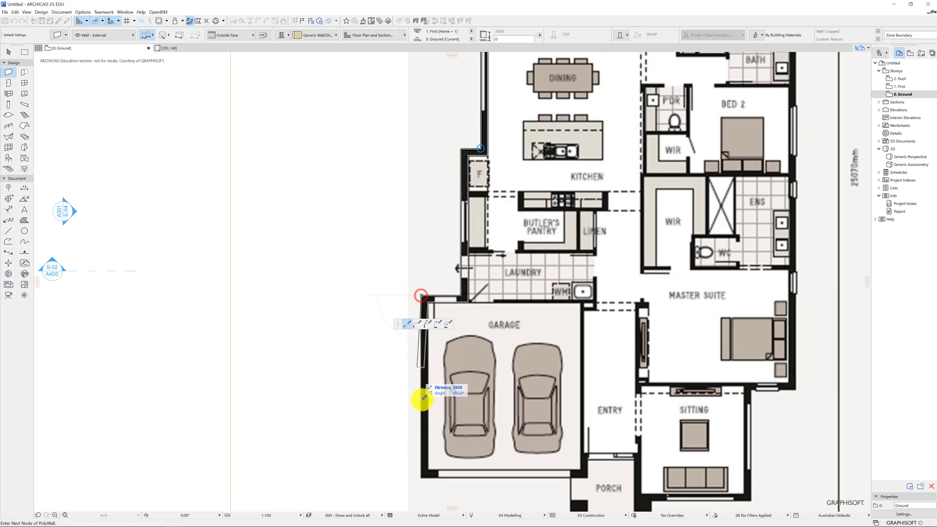
pyautogui.click(422, 476)
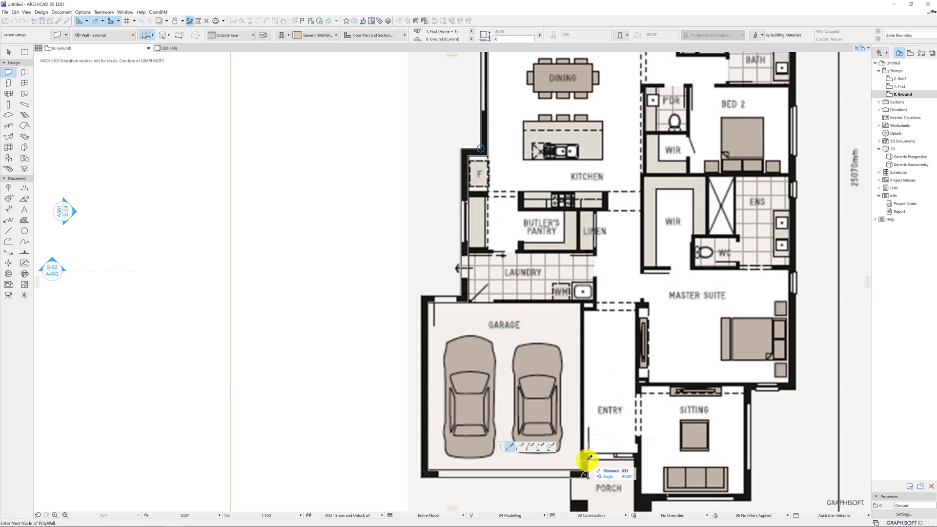
pyautogui.click(589, 458)
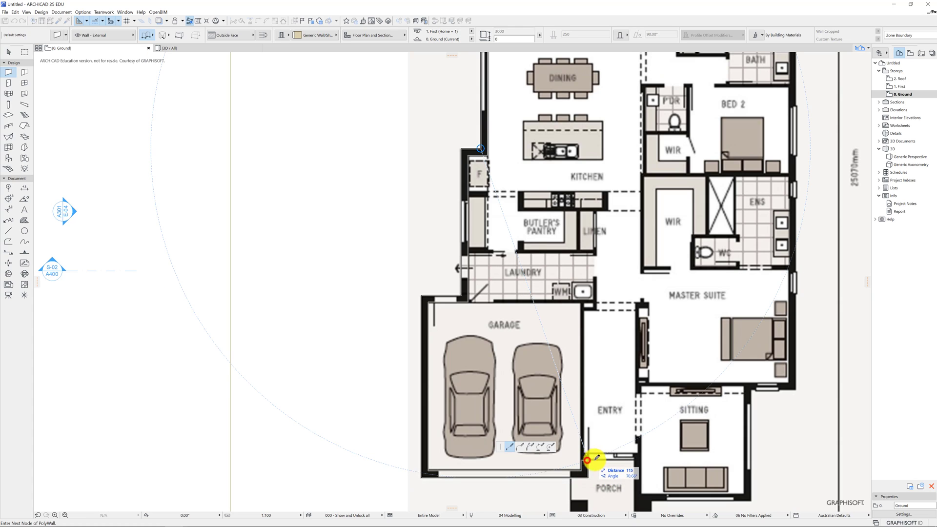
pyautogui.click(634, 458)
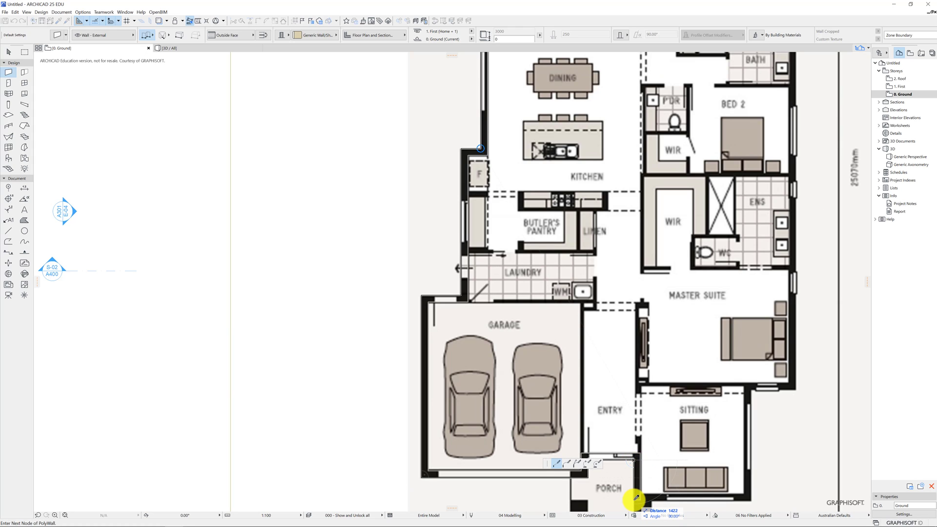
pyautogui.click(634, 498)
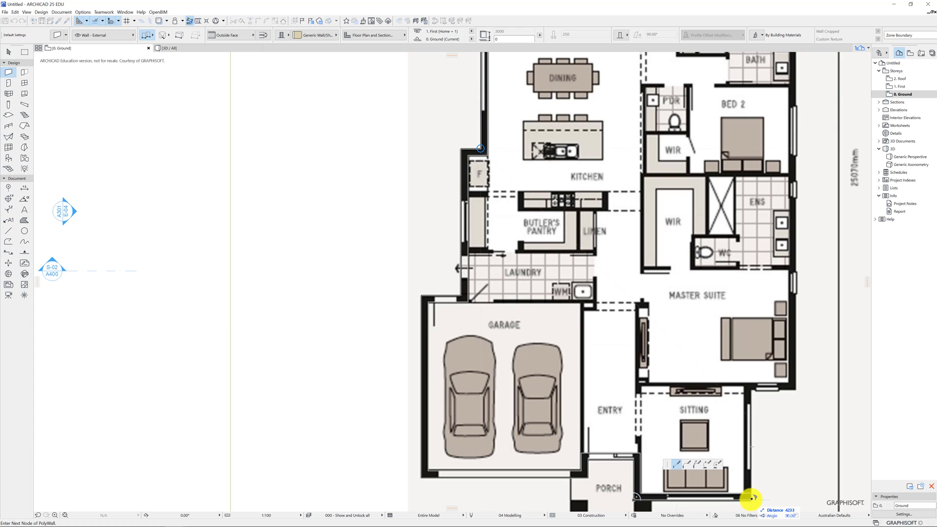
pyautogui.click(751, 498)
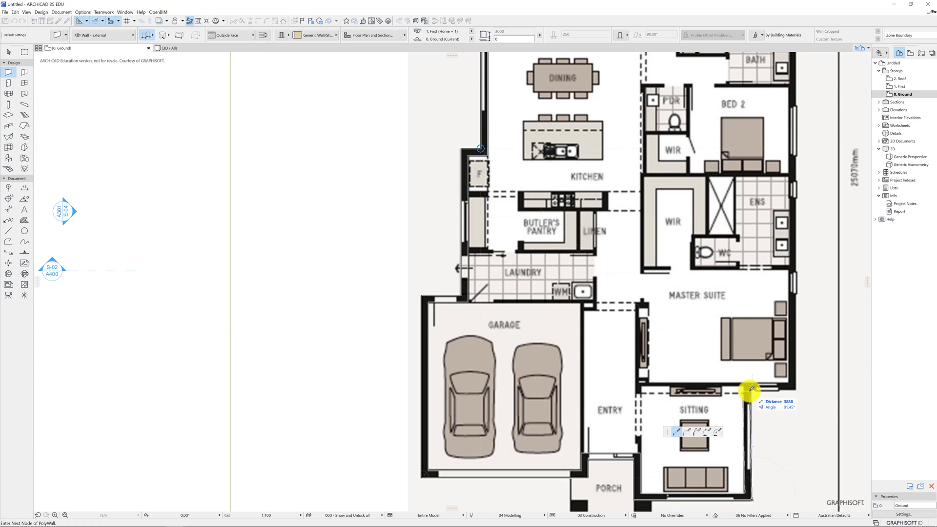
pyautogui.click(752, 390)
pyautogui.click(799, 389)
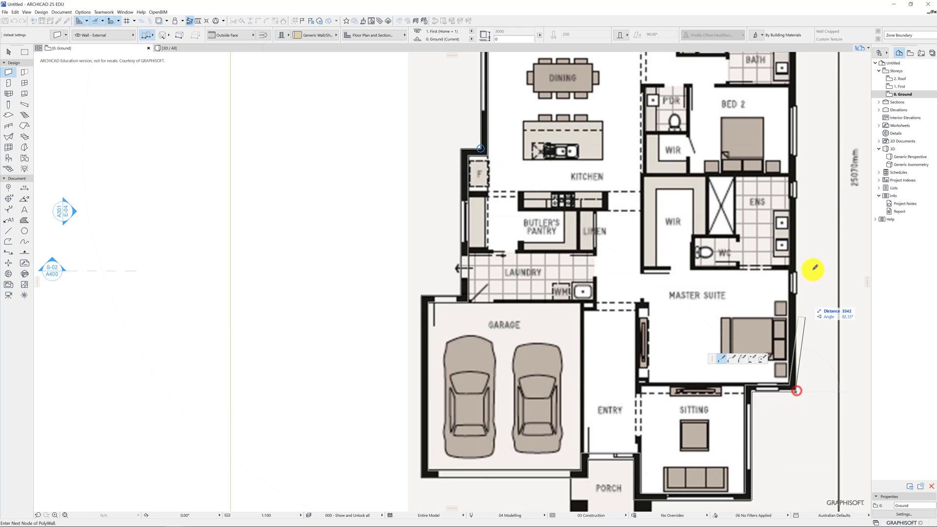
# Continue the wall across the top, down the Alfresco/Bed 4 boundary, and end it at Living
pyautogui.moveTo(777, 216); pyautogui.dragTo(759, 373, button='middle')
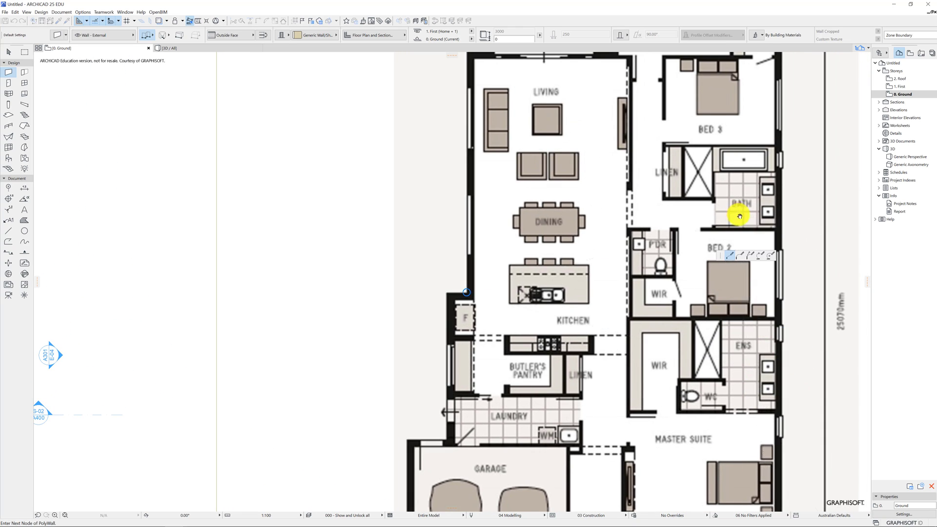
pyautogui.moveTo(742, 192); pyautogui.dragTo(696, 391, button='middle')
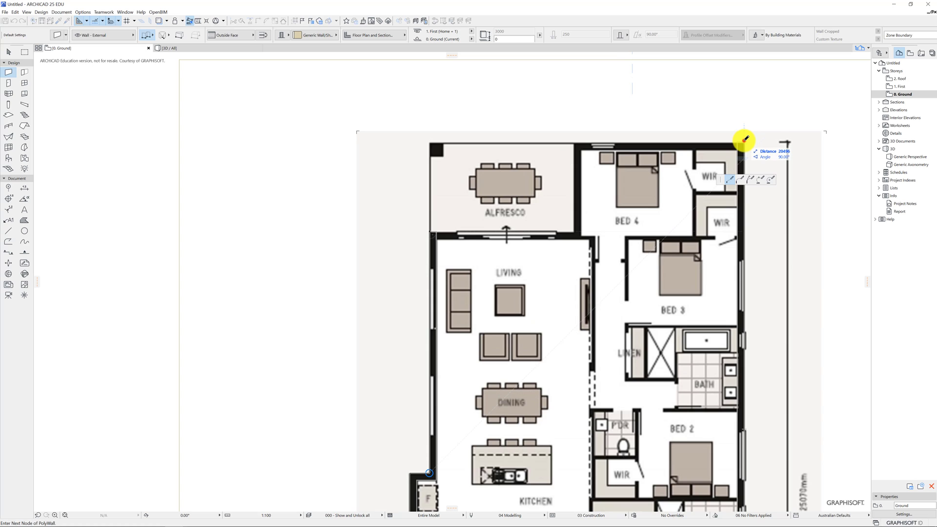
pyautogui.click(743, 141)
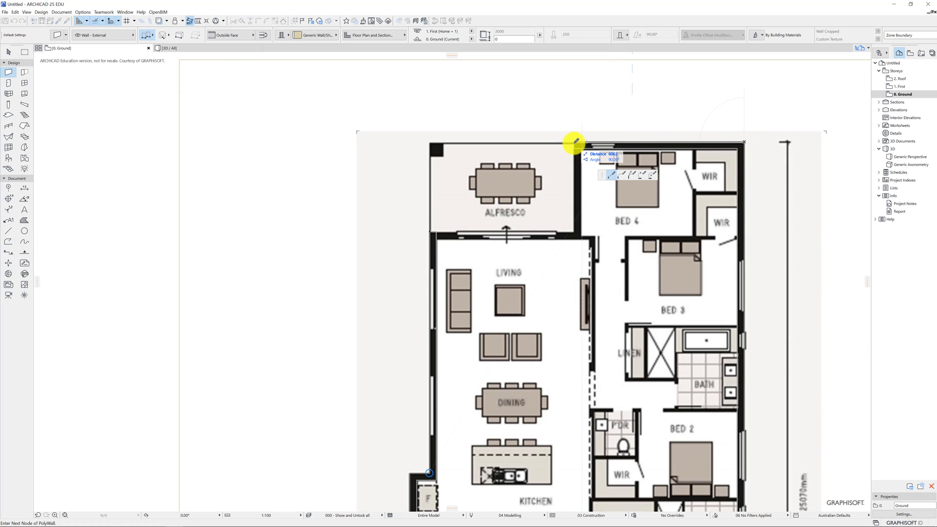
pyautogui.click(576, 142)
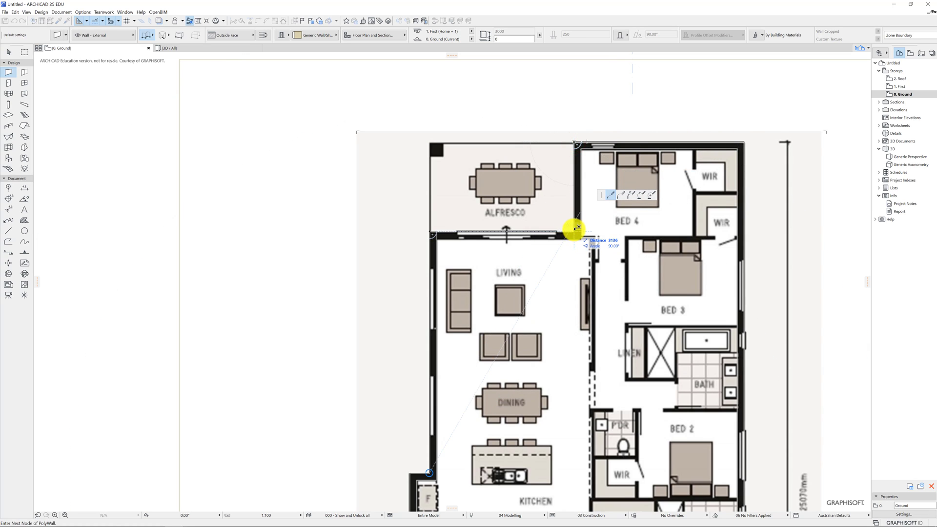
pyautogui.click(574, 230)
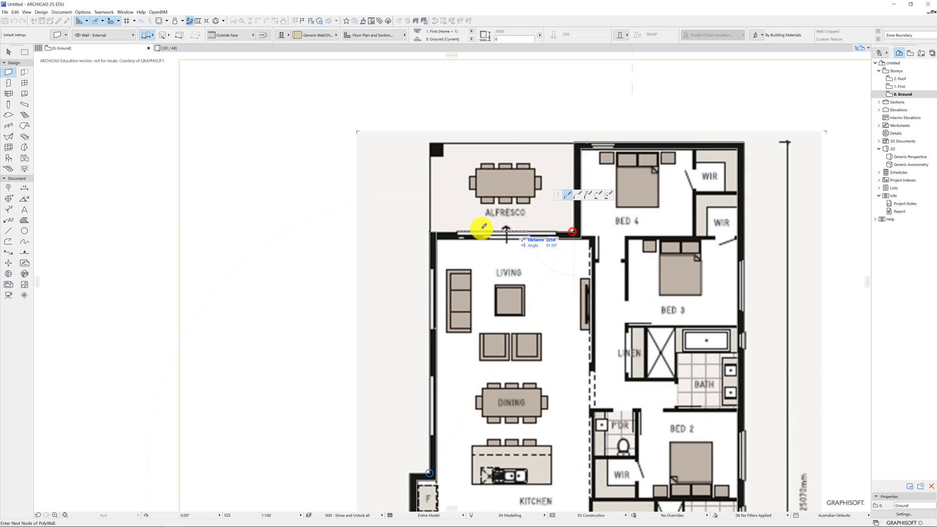
pyautogui.doubleClick(430, 231)
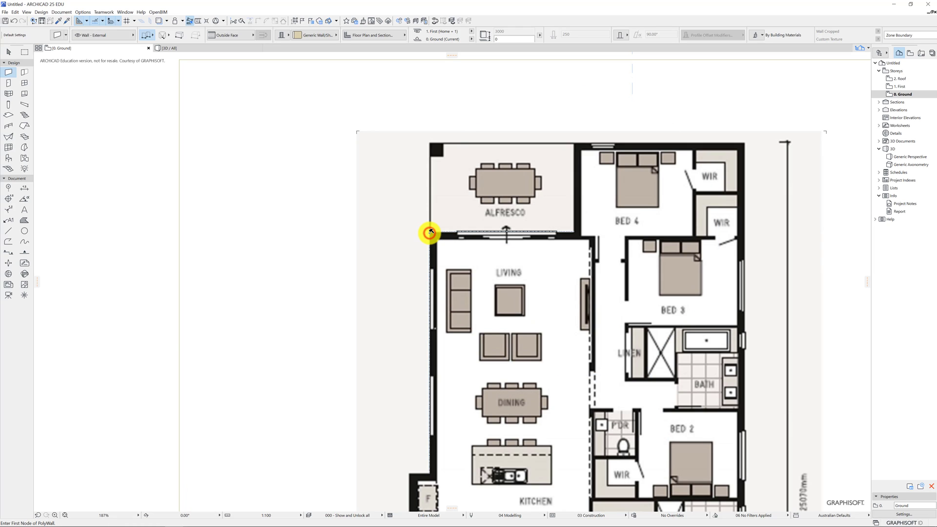
# In 3D, change the selected walls' composite to BW02 250mm Brick Veneer/Insul Stud/PB
pyautogui.doubleClick(902, 160)
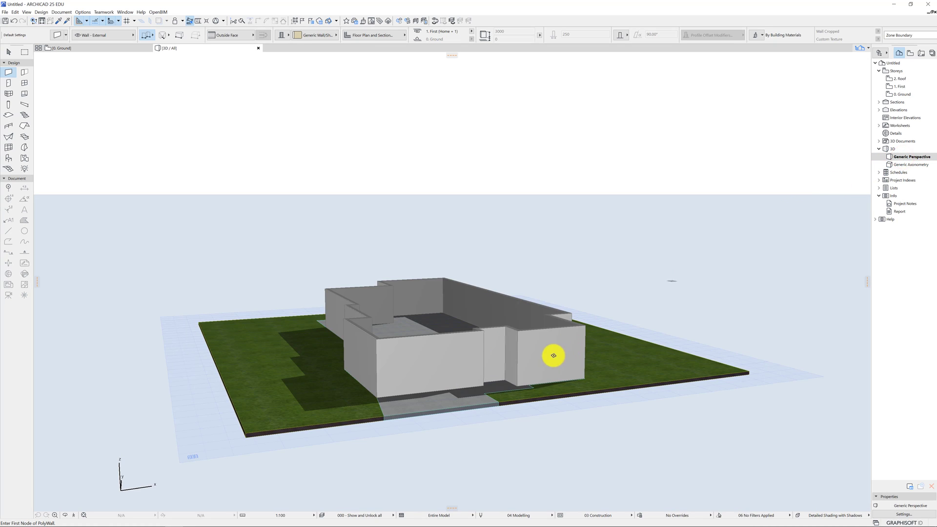
pyautogui.click(8, 50)
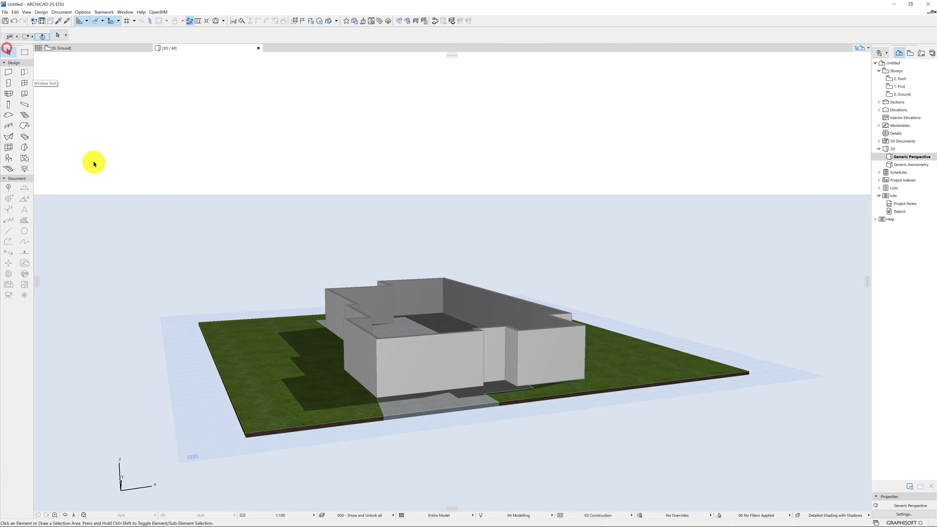
pyautogui.click(420, 360)
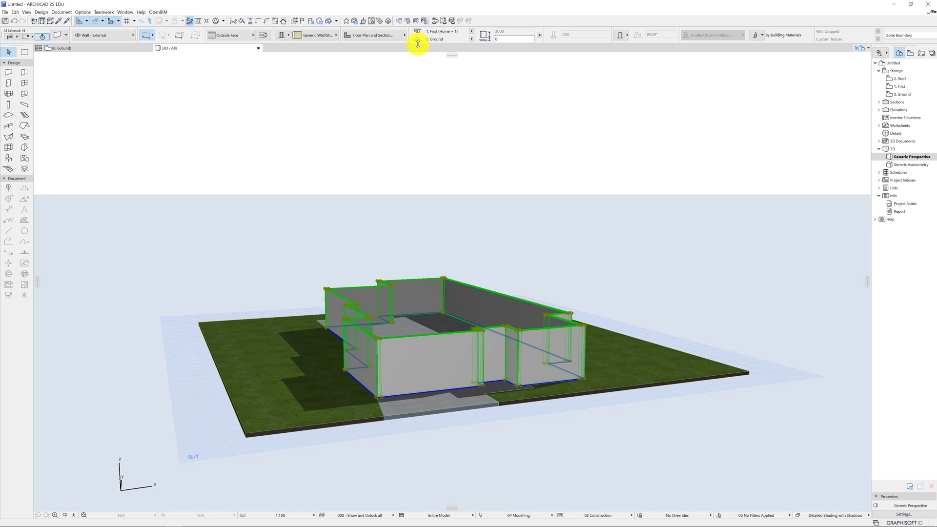
pyautogui.click(319, 37)
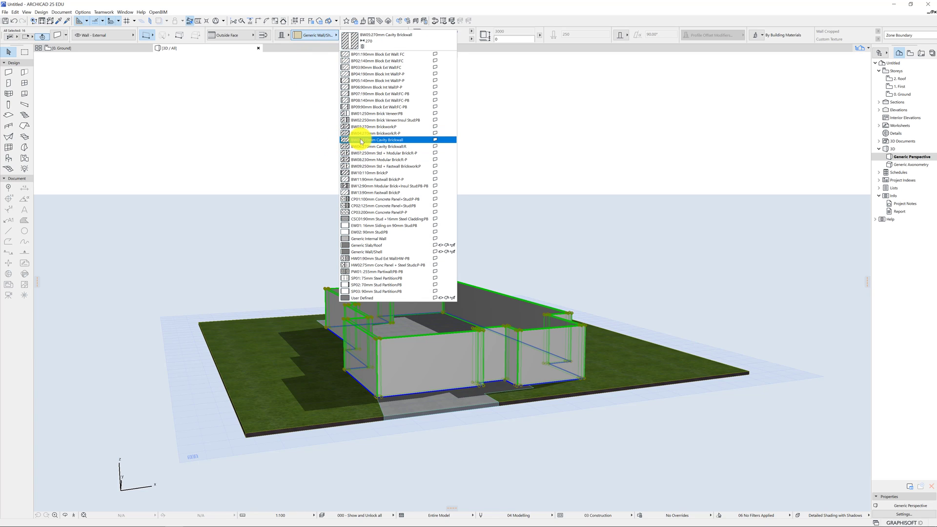
pyautogui.click(383, 140)
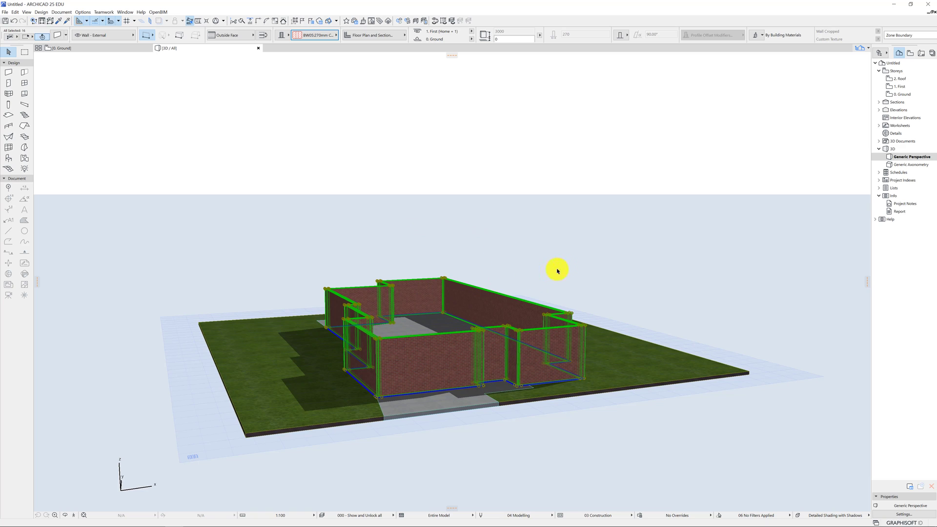
pyautogui.click(315, 38)
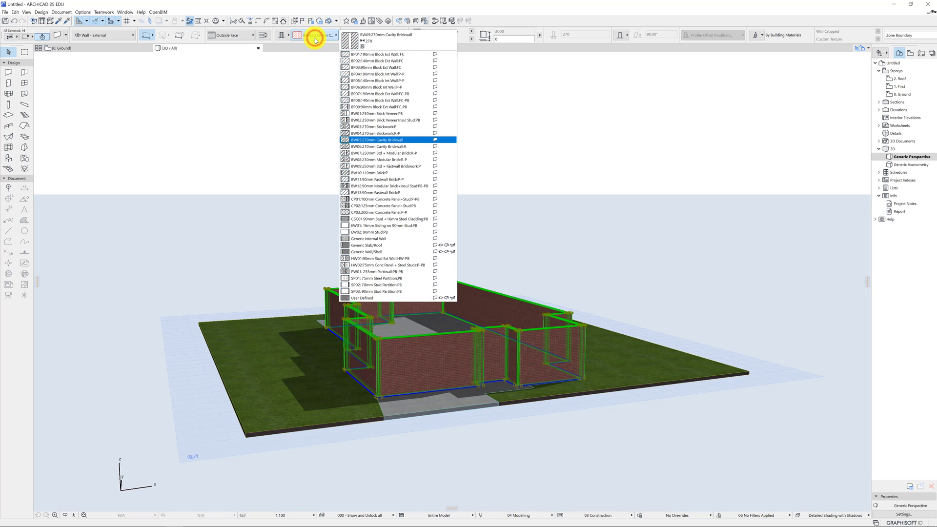
pyautogui.click(385, 123)
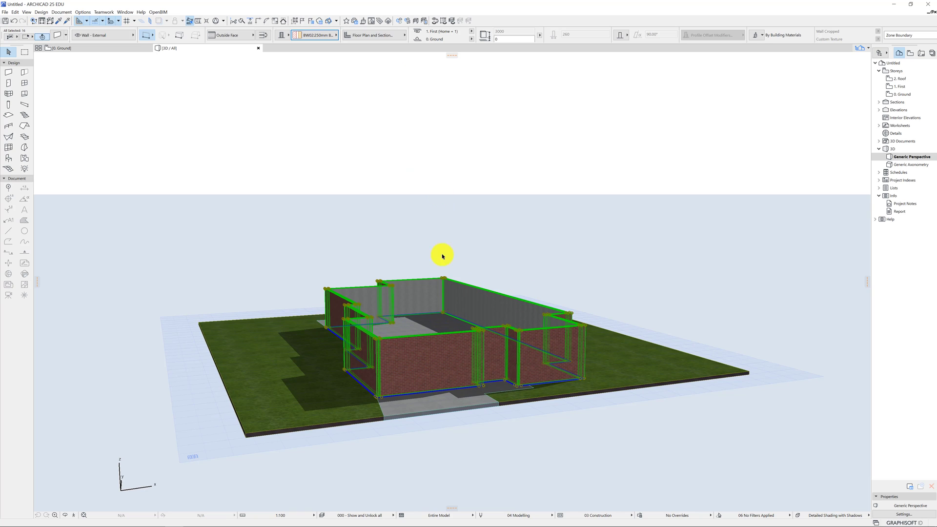
pyautogui.click(323, 35)
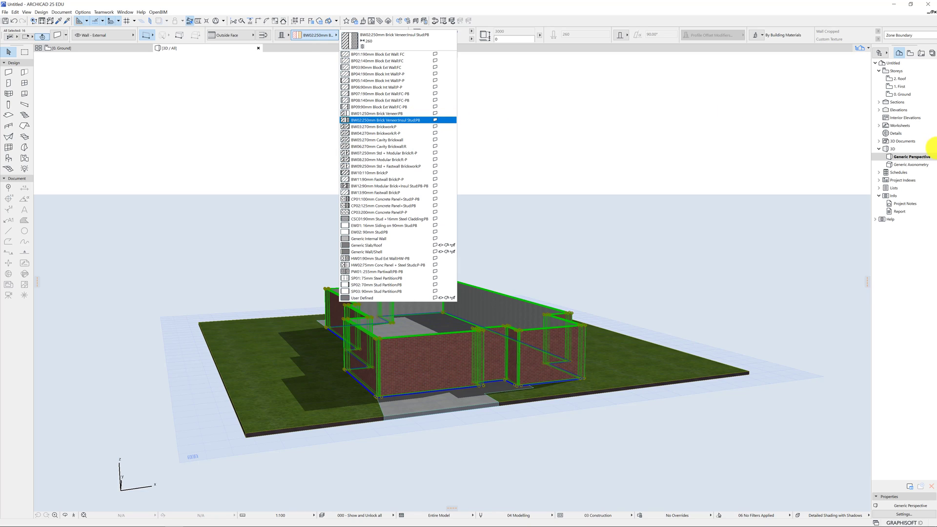
# Open the 0. Ground plan and send the Y9 House plan image one step backward
pyautogui.click(913, 95)
pyautogui.click(911, 95)
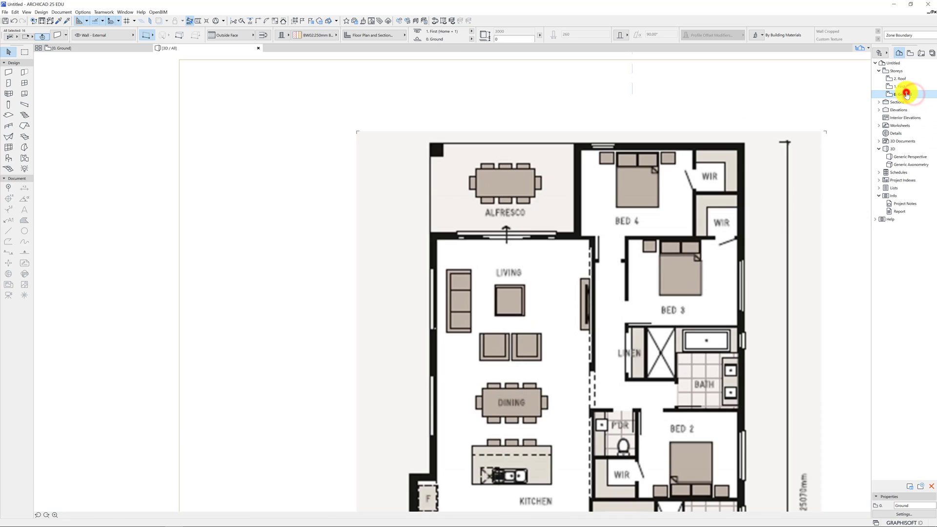
pyautogui.scroll(-5, 452, 299)
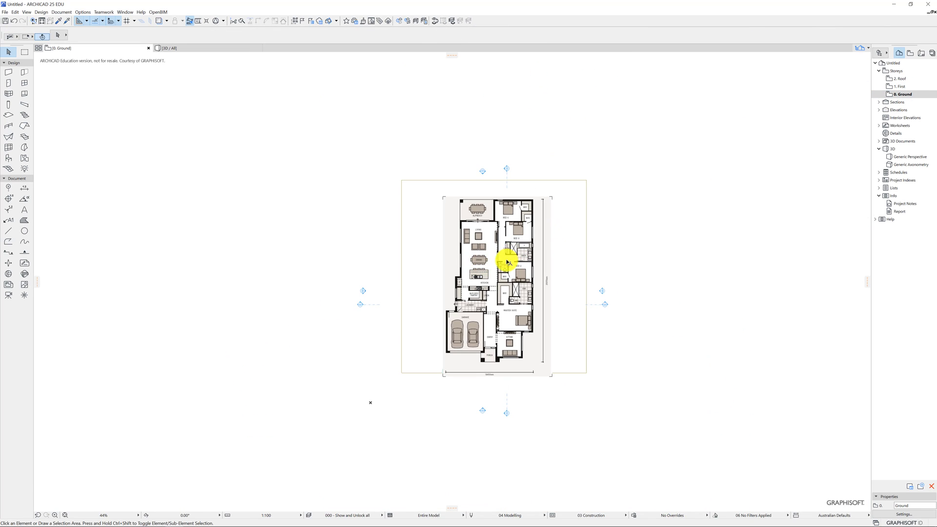
pyautogui.scroll(5, 502, 266)
pyautogui.click(484, 272)
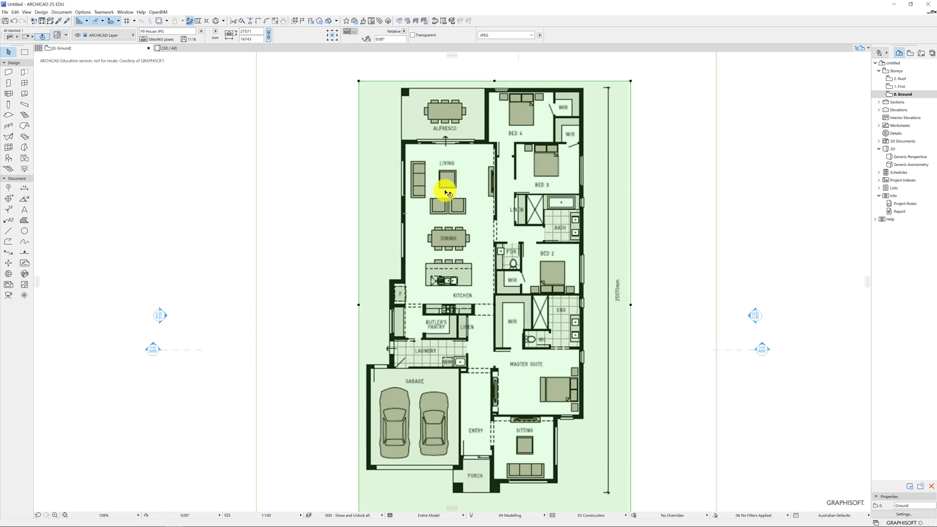
pyautogui.rightClick(467, 209)
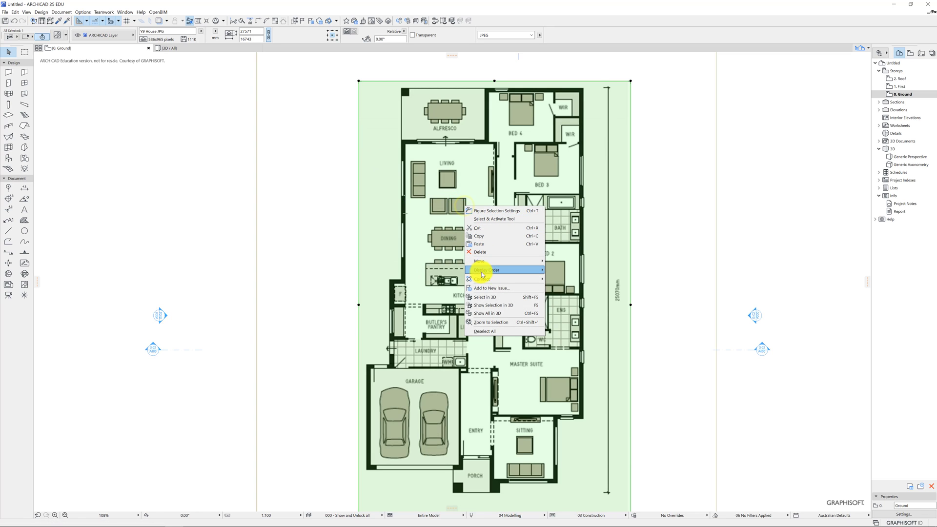
pyautogui.moveTo(481, 270)
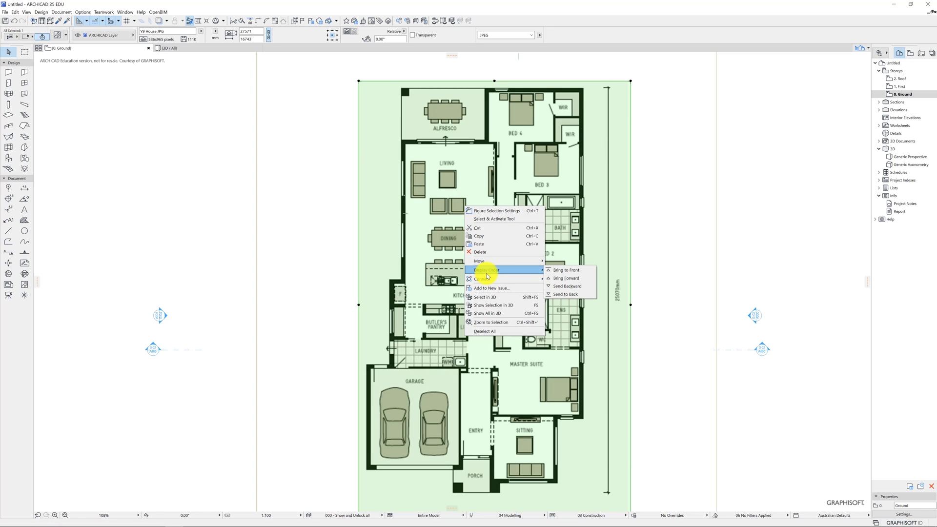
pyautogui.click(581, 289)
# Rework the image's display order until it sits in front of the walls
pyautogui.rightClick(456, 255)
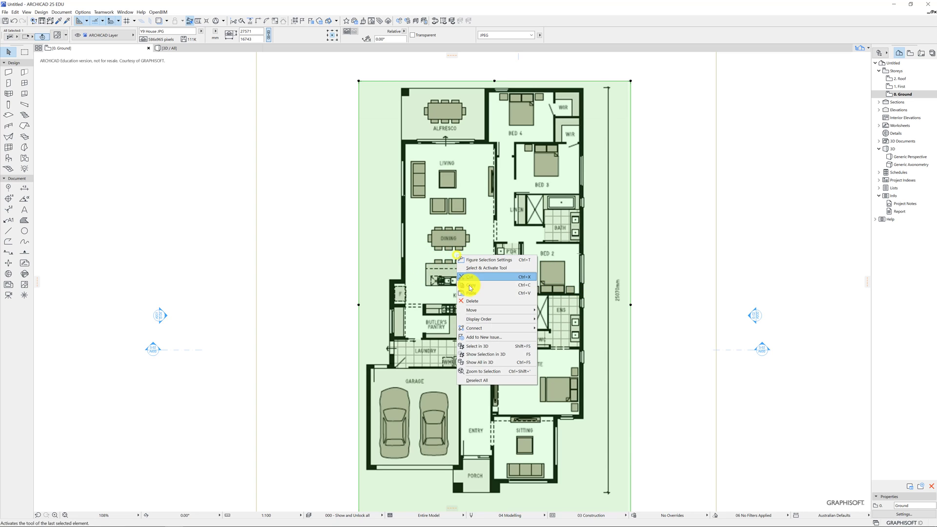
pyautogui.moveTo(480, 319)
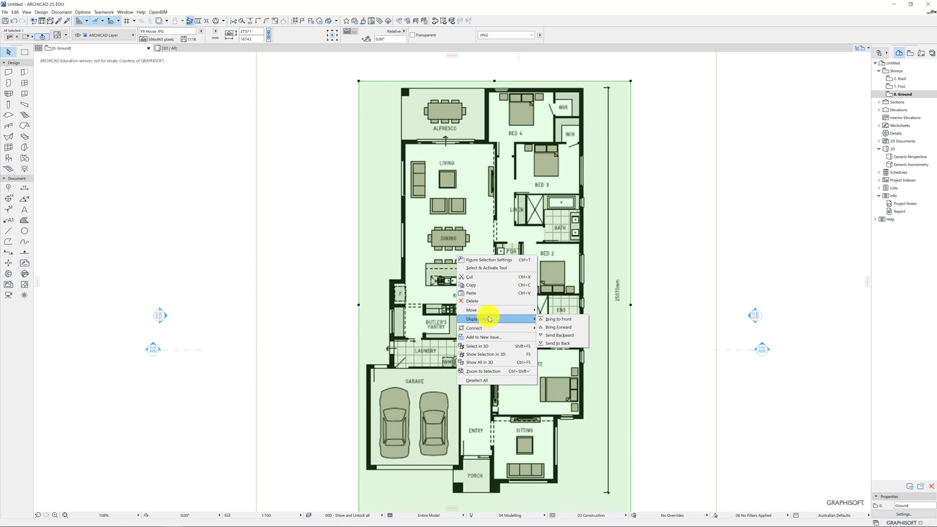
pyautogui.click(566, 336)
pyautogui.scroll(-3, 531, 306)
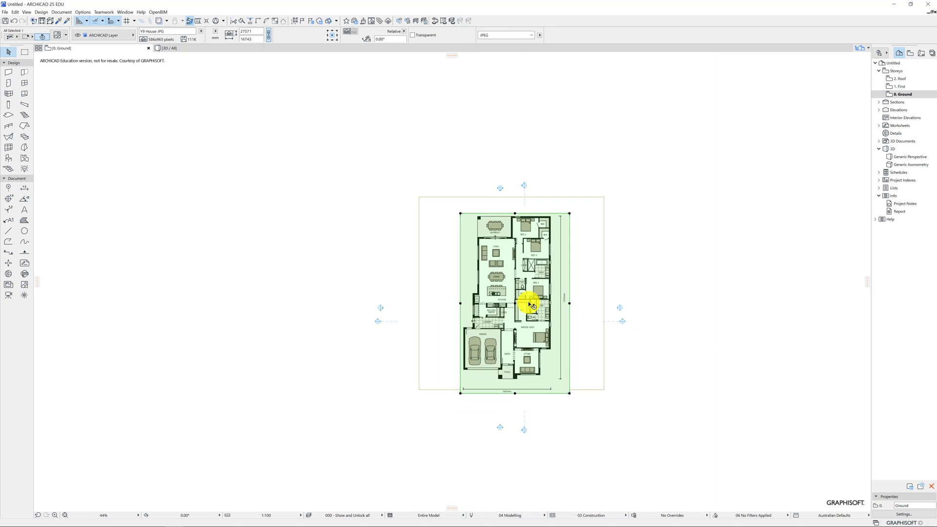
pyautogui.scroll(2, 531, 306)
pyautogui.rightClick(531, 303)
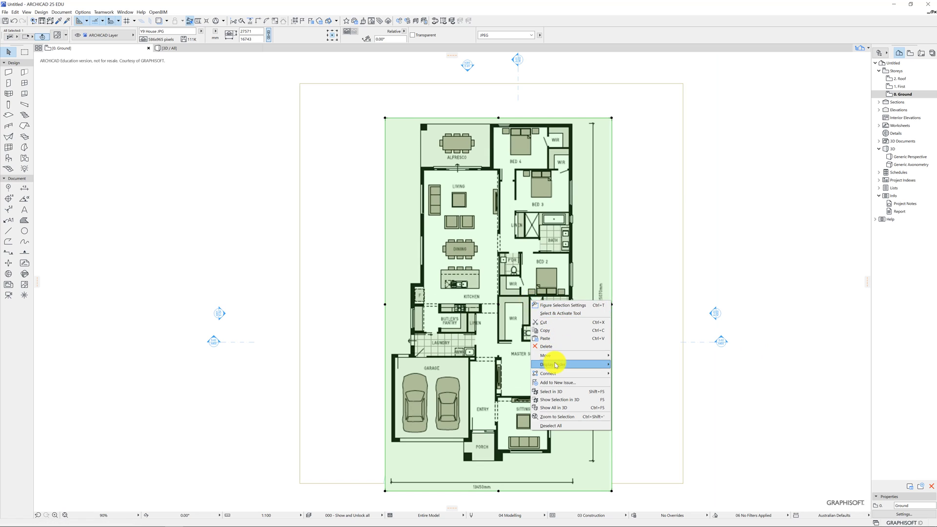
pyautogui.moveTo(580, 365)
pyautogui.click(634, 381)
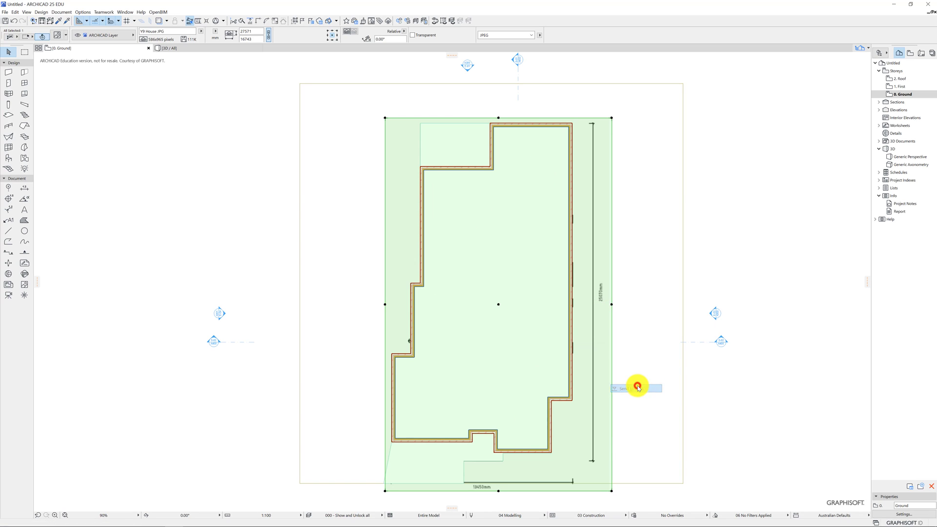
pyautogui.rightClick(525, 303)
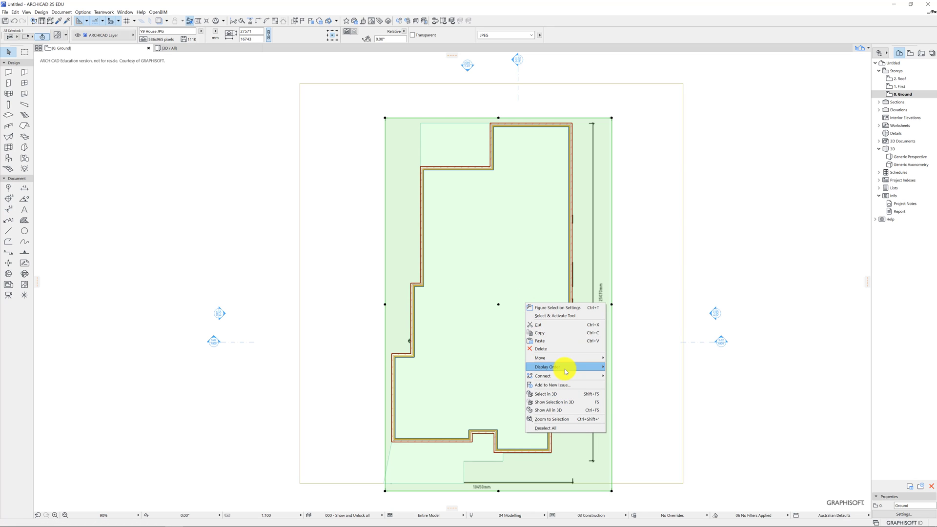
pyautogui.moveTo(567, 366)
pyautogui.click(630, 376)
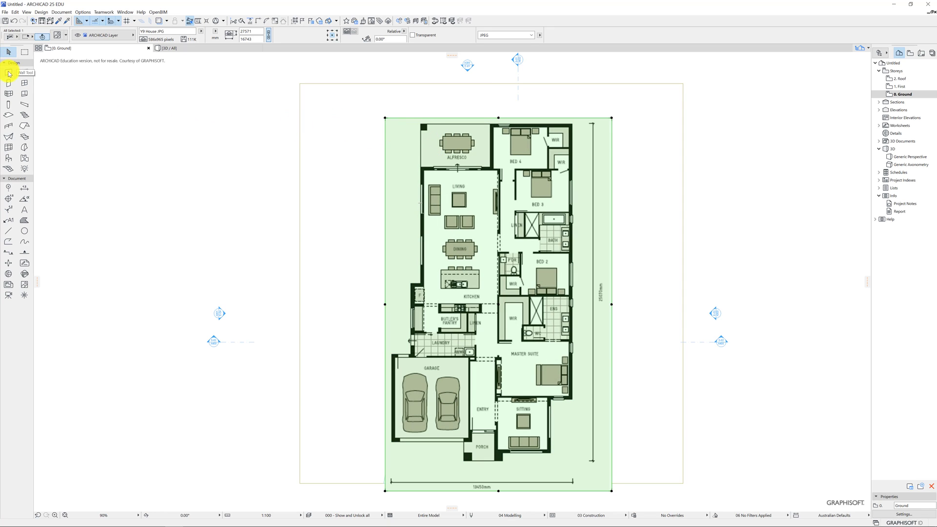
# Confirm the Column tool's default settings and place a column at the Alfresco's top-left corner
pyautogui.click(174, 175)
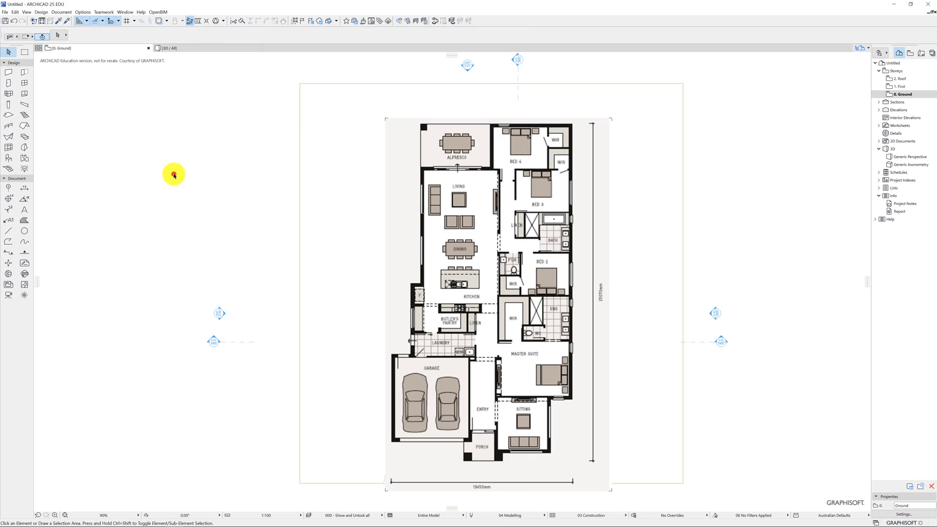
pyautogui.click(10, 104)
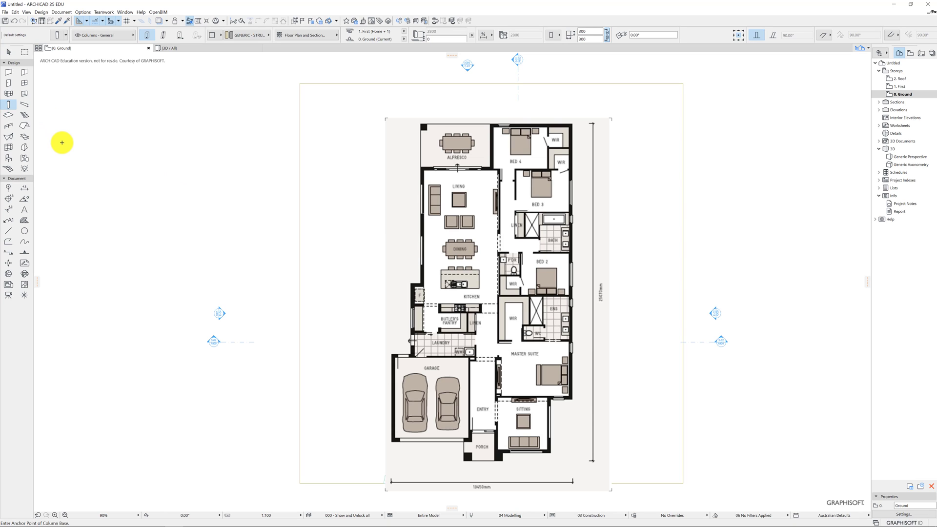
pyautogui.hotkey('ctrl', 't')
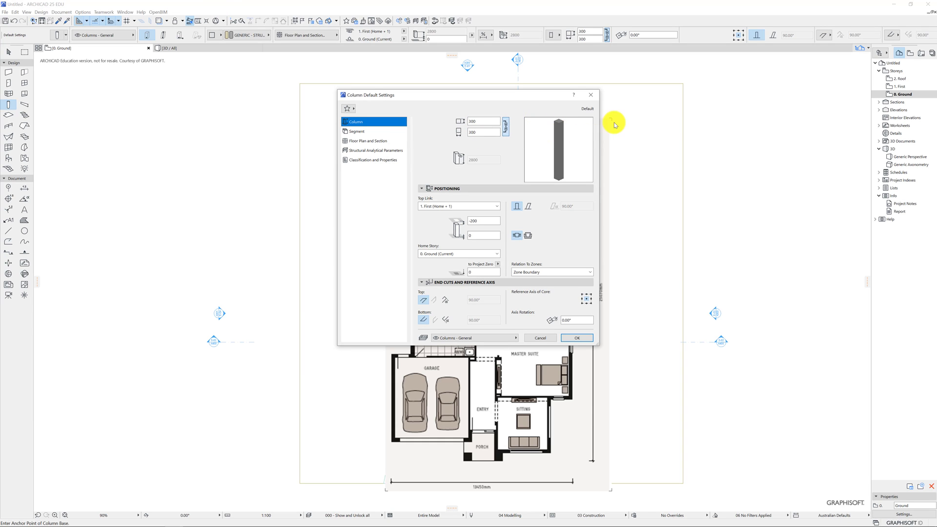
pyautogui.press('Return')
pyautogui.scroll(4, 425, 130)
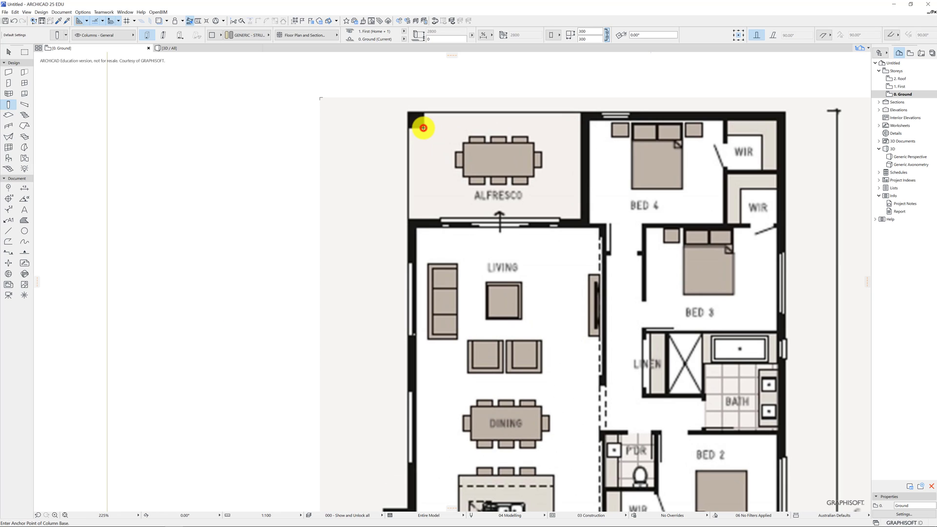
pyautogui.click(423, 128)
# Send the plan image to the back and place the column on the Alfresco wall corner
pyautogui.rightClick(595, 216)
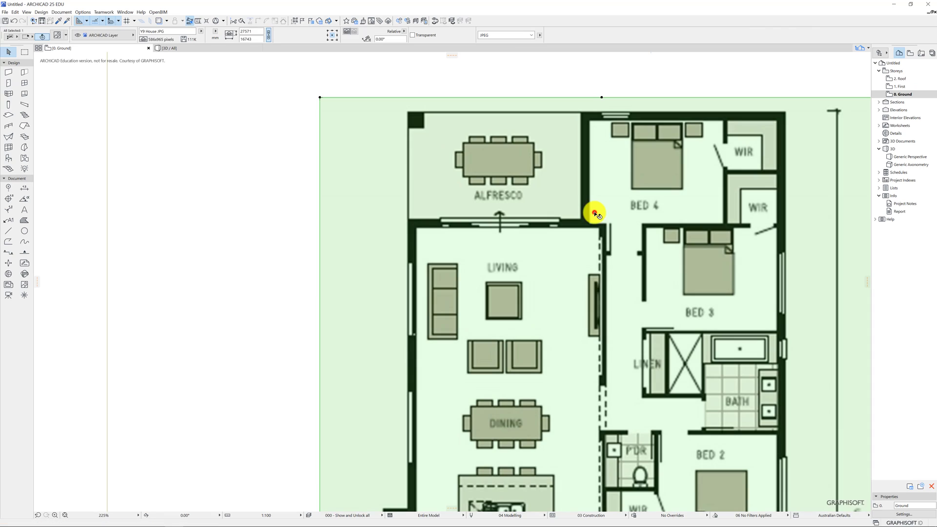
pyautogui.moveTo(632, 276)
pyautogui.click(706, 300)
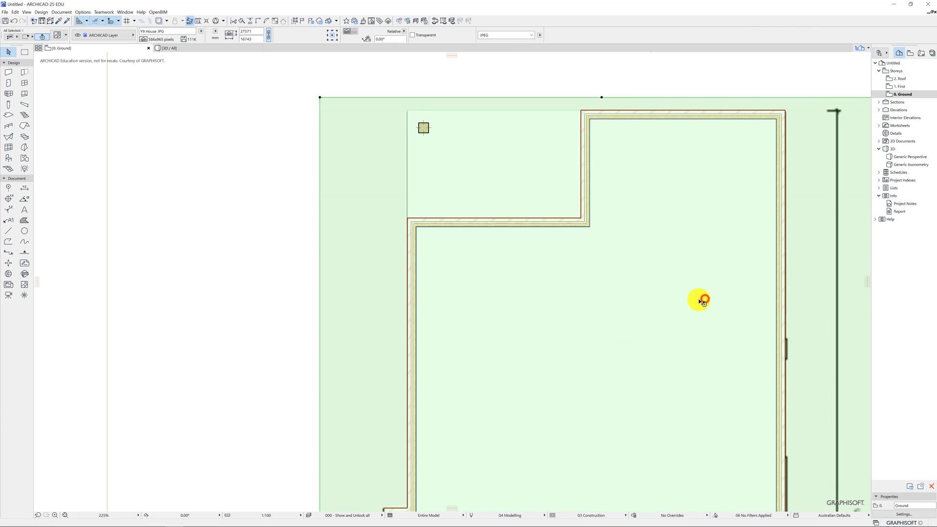
pyautogui.press('Escape')
pyautogui.click(422, 130)
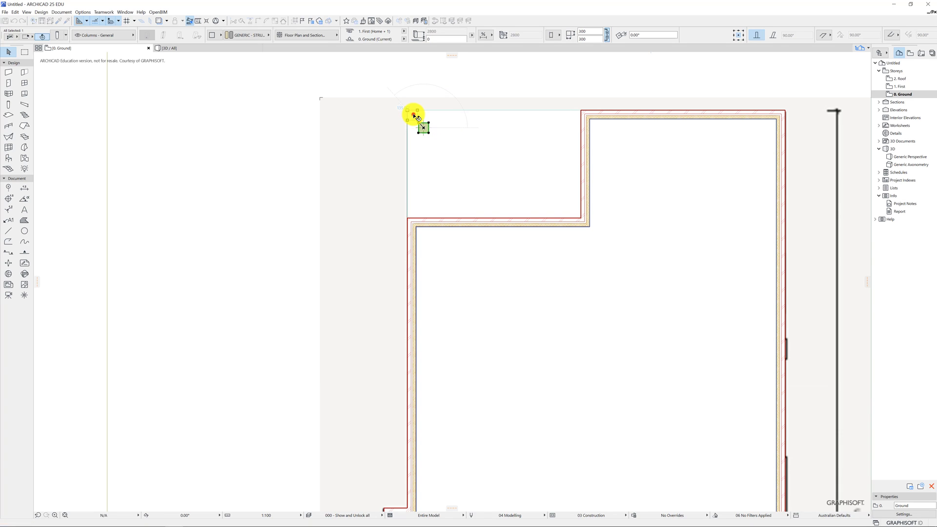
pyautogui.click(413, 116)
pyautogui.scroll(-3, 470, 340)
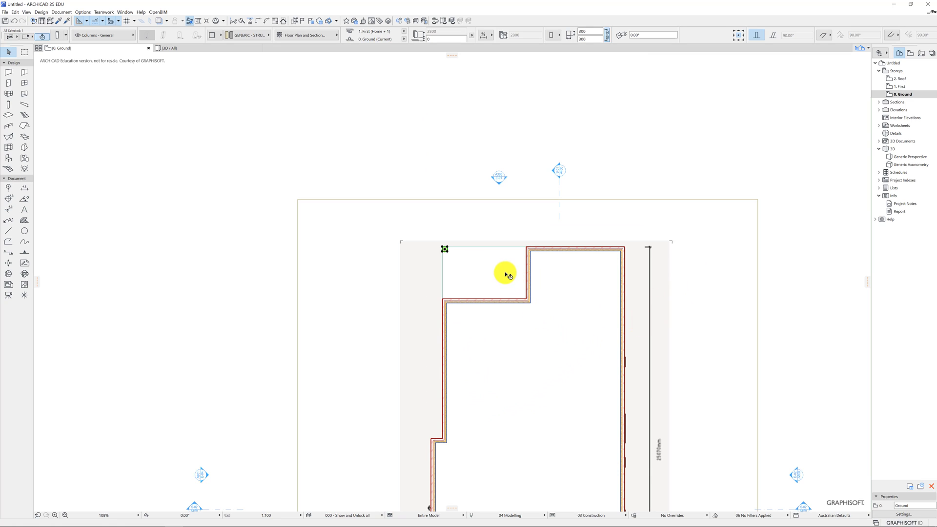
# Try bringing the floor slab to the front, then undo it
pyautogui.click(460, 264)
pyautogui.rightClick(461, 264)
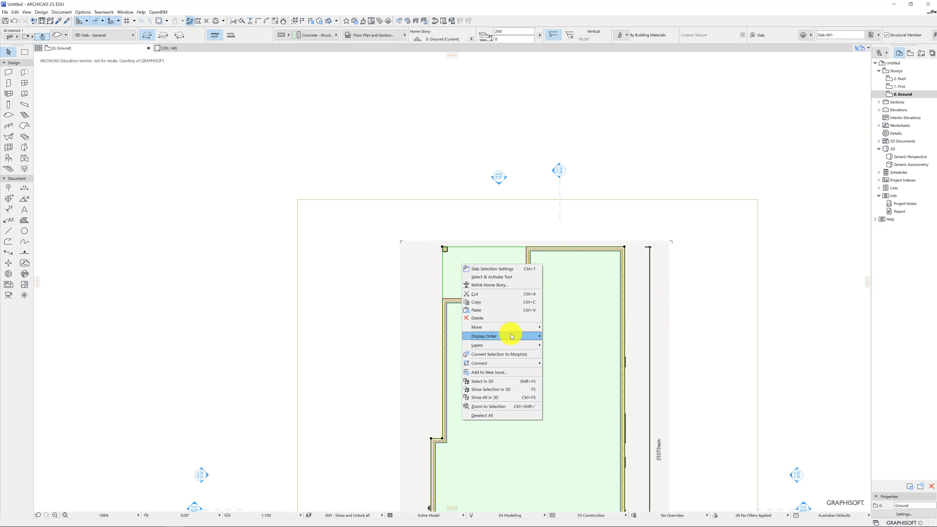
pyautogui.moveTo(510, 336)
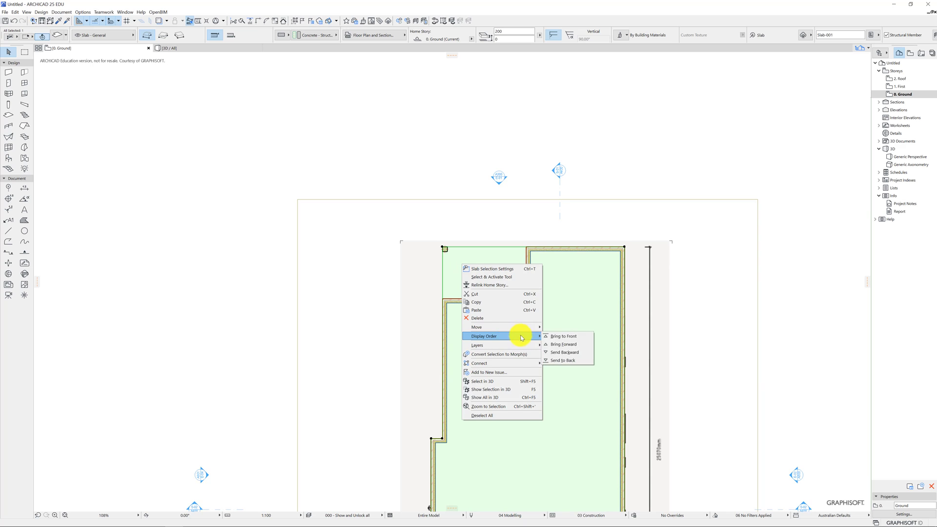
pyautogui.click(569, 338)
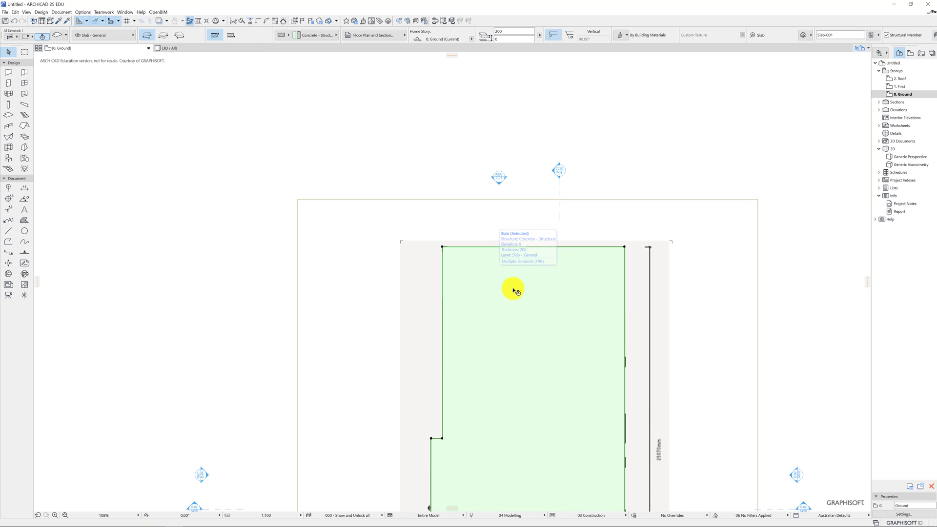
pyautogui.hotkey('ctrl', 'z')
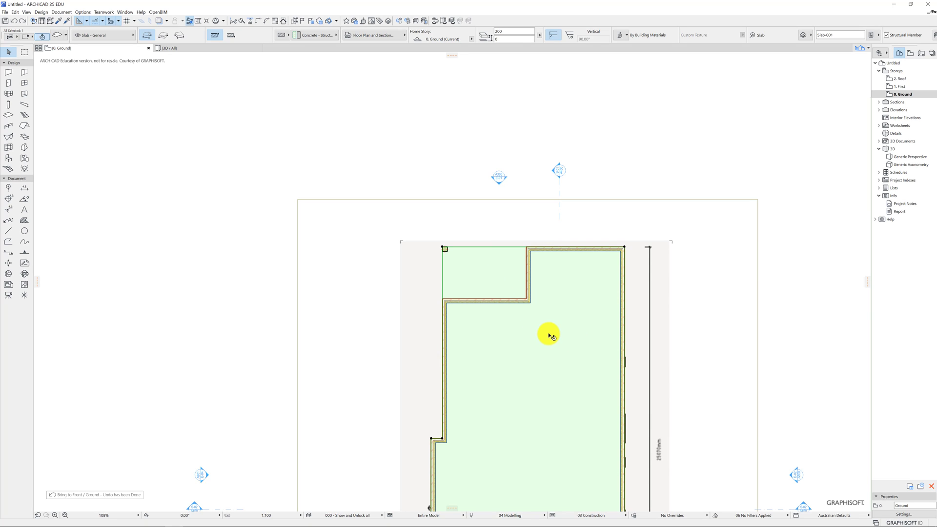
# Send the Y9 House plan image to the back, then bring it to the front over the walls
pyautogui.click(511, 286)
pyautogui.rightClick(497, 279)
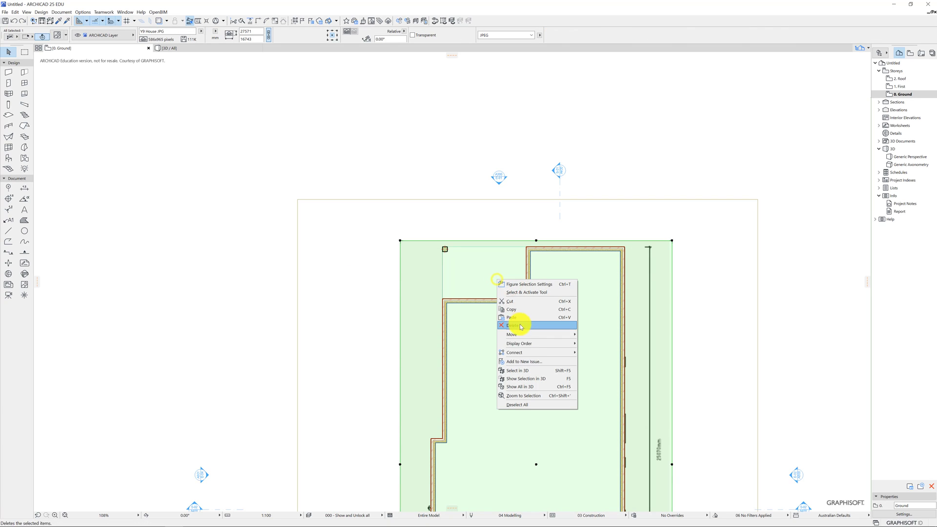
pyautogui.moveTo(539, 343)
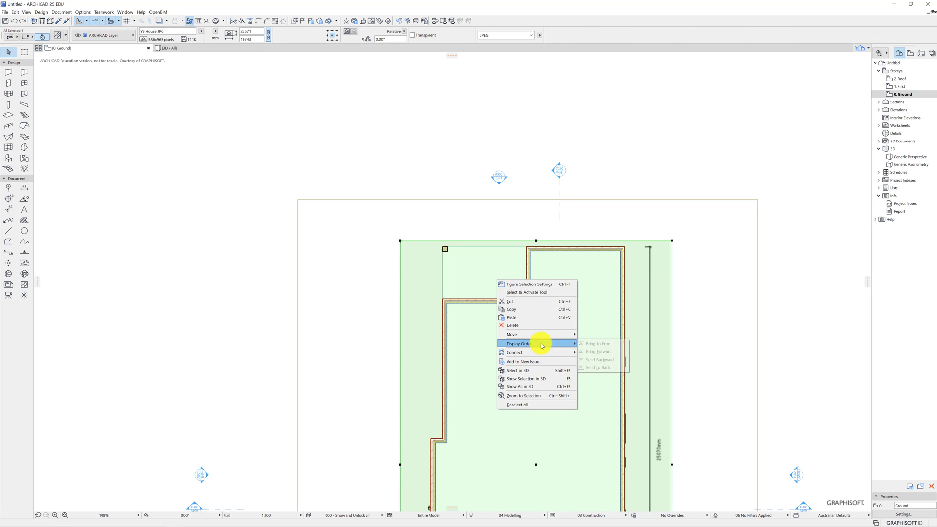
pyautogui.click(595, 369)
pyautogui.rightClick(470, 277)
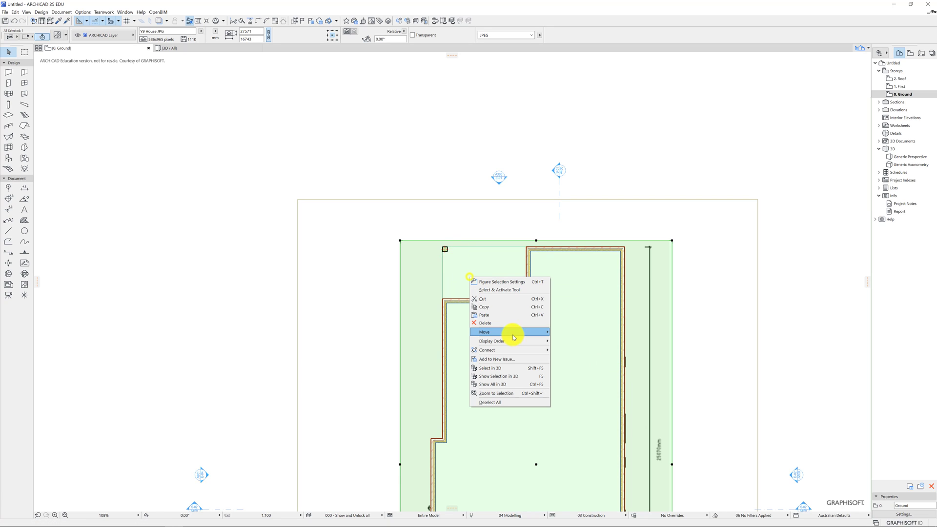
pyautogui.moveTo(513, 343)
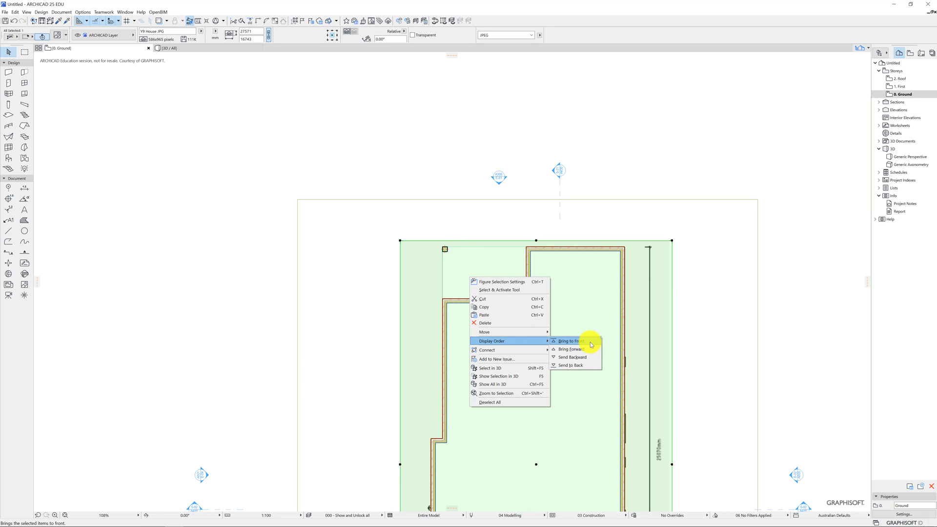
pyautogui.click(590, 344)
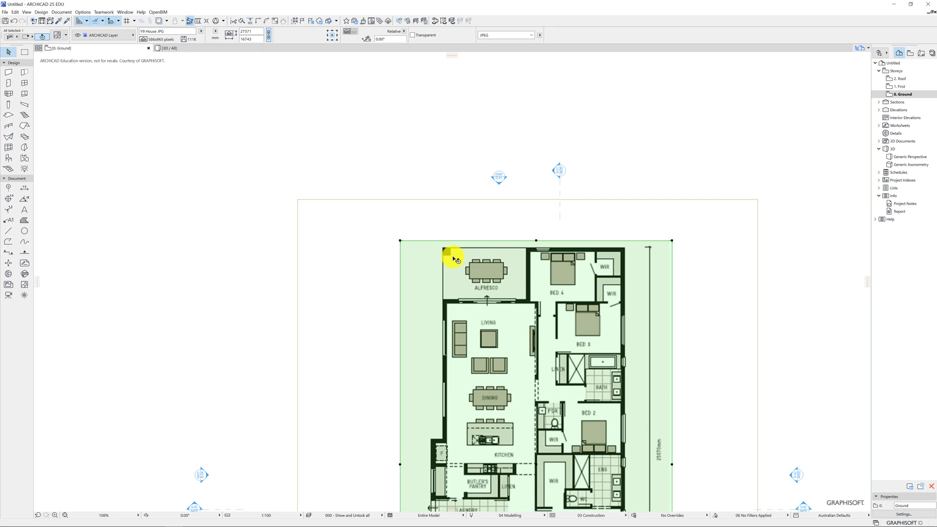
# Size the Alfresco column 450 × 450 and drag it onto the outer top-left wall corner
pyautogui.press('c')
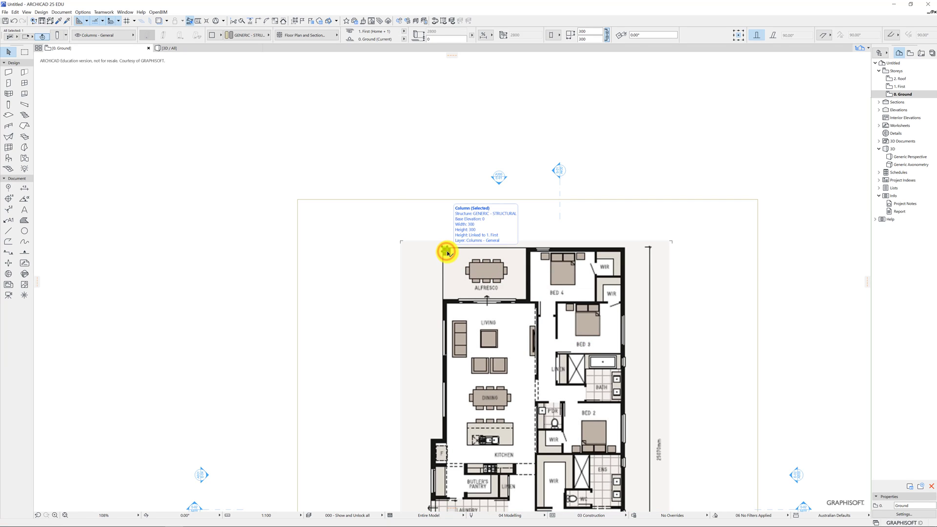
pyautogui.click(444, 250)
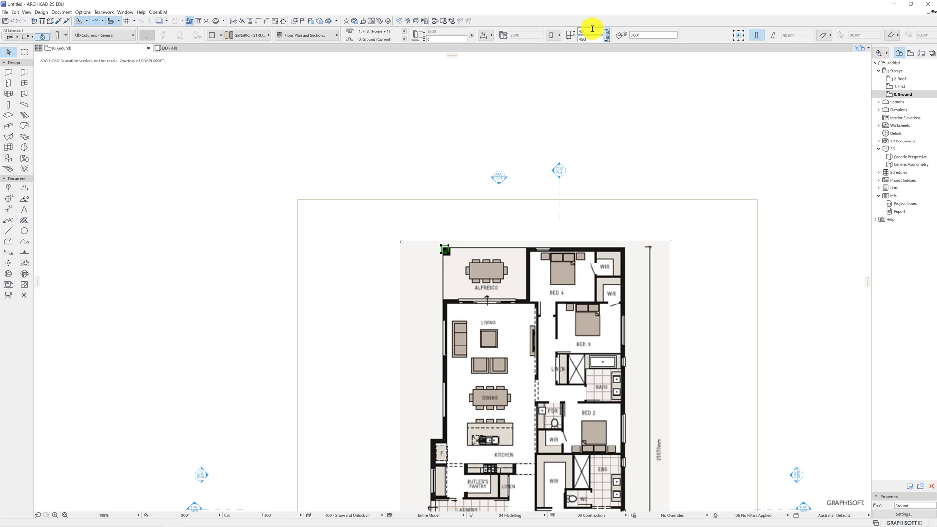
pyautogui.scroll(8, 454, 261)
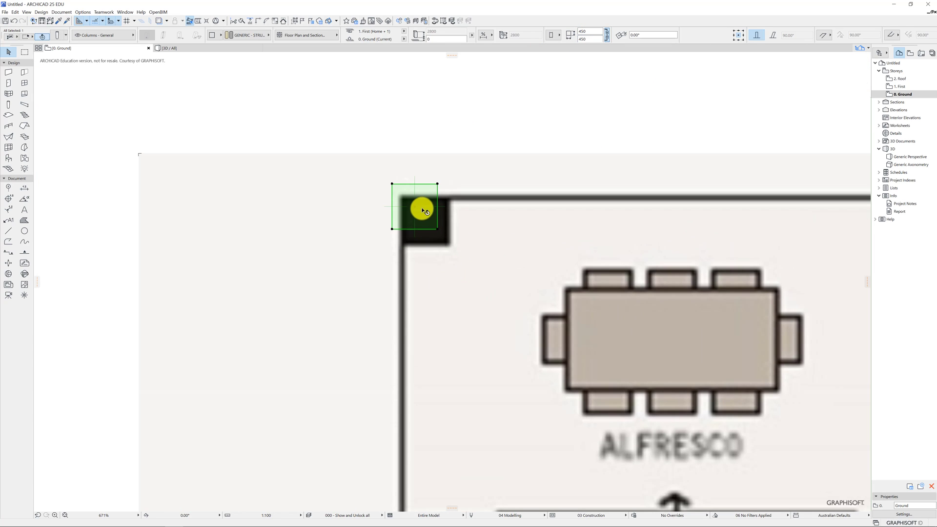
pyautogui.click(421, 212)
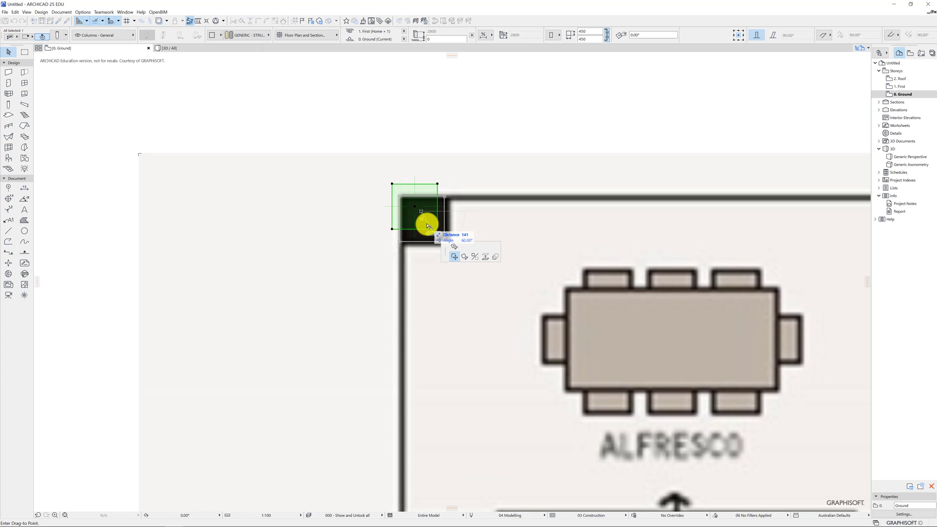
pyautogui.scroll(-2, 428, 226)
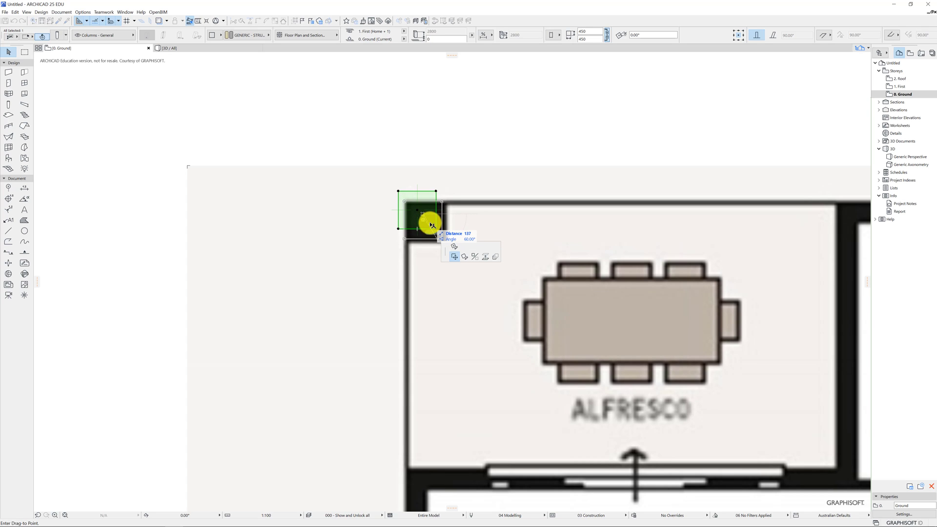
pyautogui.click(430, 224)
pyautogui.scroll(-6, 488, 336)
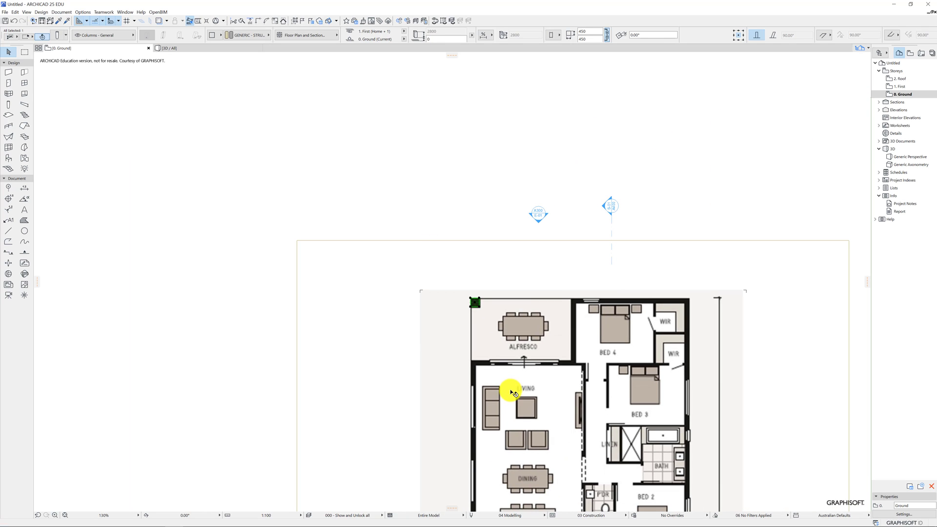
pyautogui.moveTo(509, 393); pyautogui.dragTo(527, 179, button='middle')
pyautogui.moveTo(543, 408); pyautogui.dragTo(564, 268, button='middle')
pyautogui.scroll(-1, 600, 386)
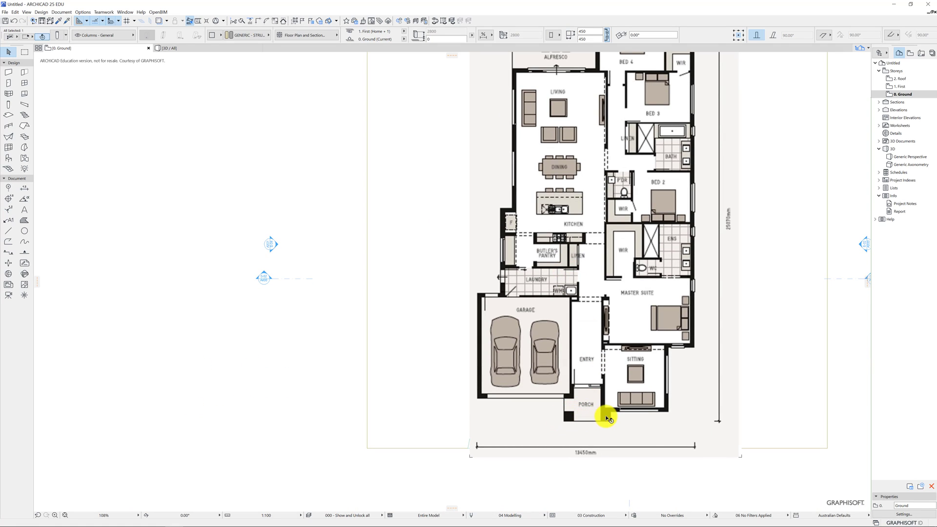
pyautogui.moveTo(412, 278); pyautogui.dragTo(380, 324, button='middle')
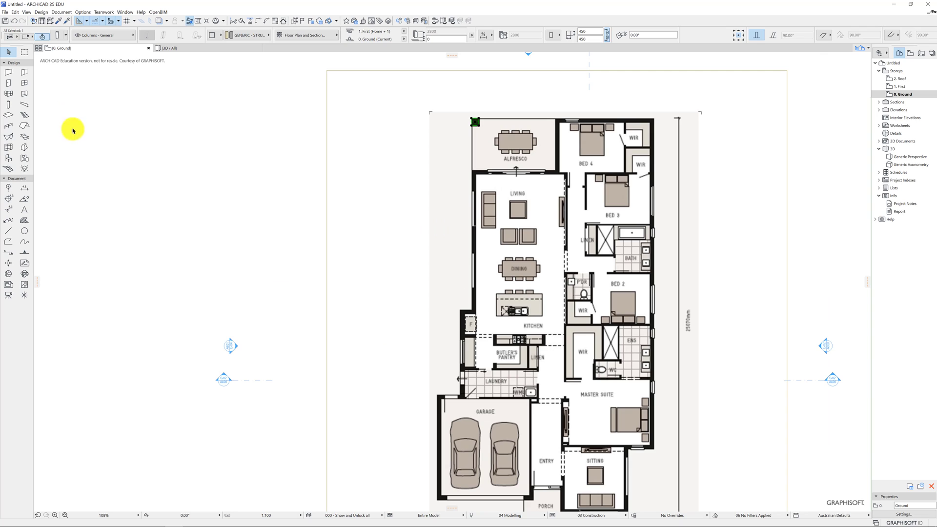
# Set the Wall tool to Straight single walls using the BP06 90mm Block Int Wall/P-P composite
pyautogui.click(144, 176)
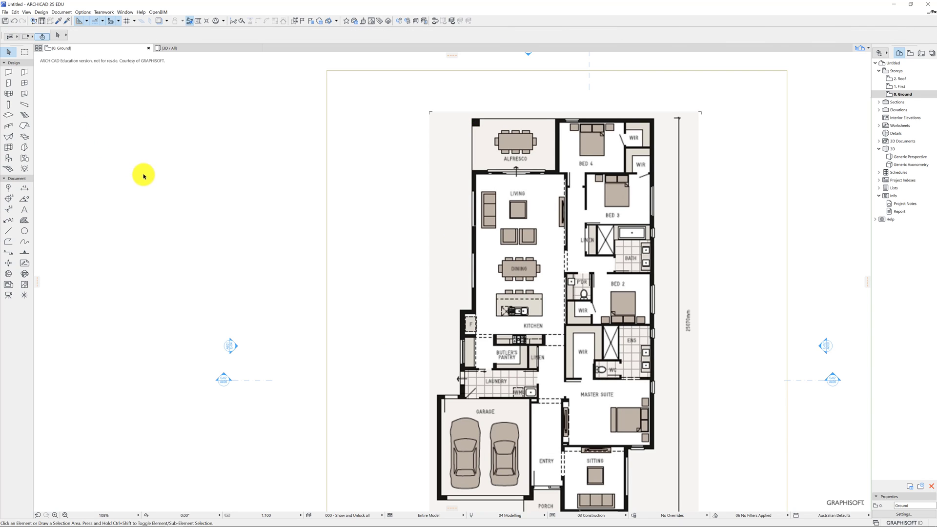
pyautogui.click(10, 74)
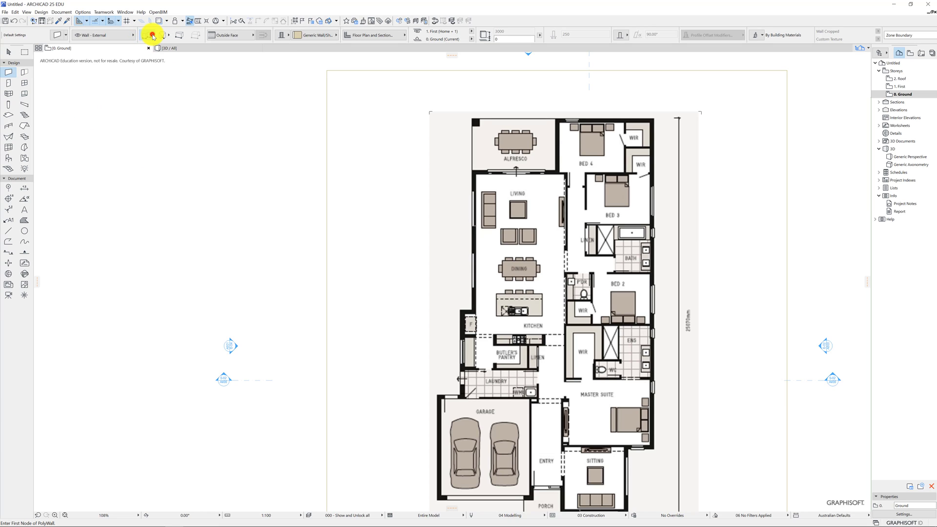
pyautogui.click(153, 36)
pyautogui.click(152, 37)
pyautogui.click(152, 36)
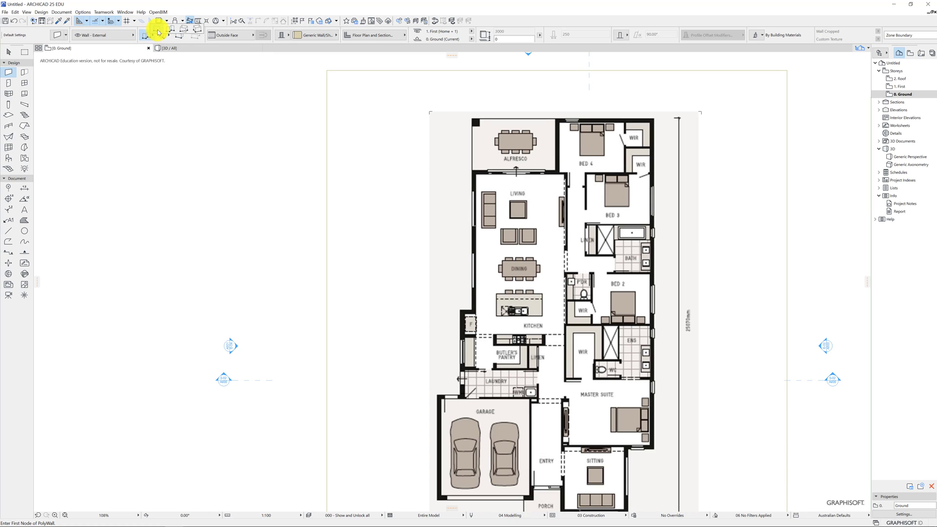
pyautogui.click(159, 30)
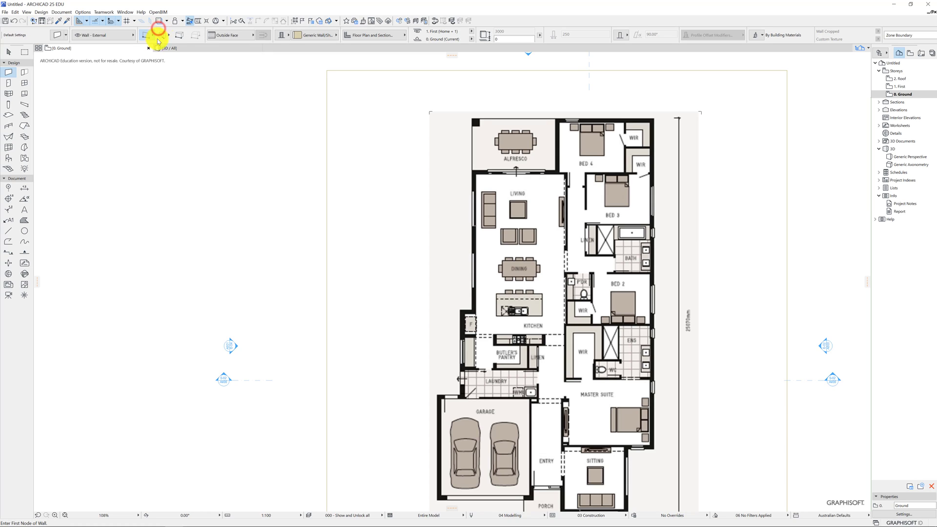
pyautogui.click(326, 36)
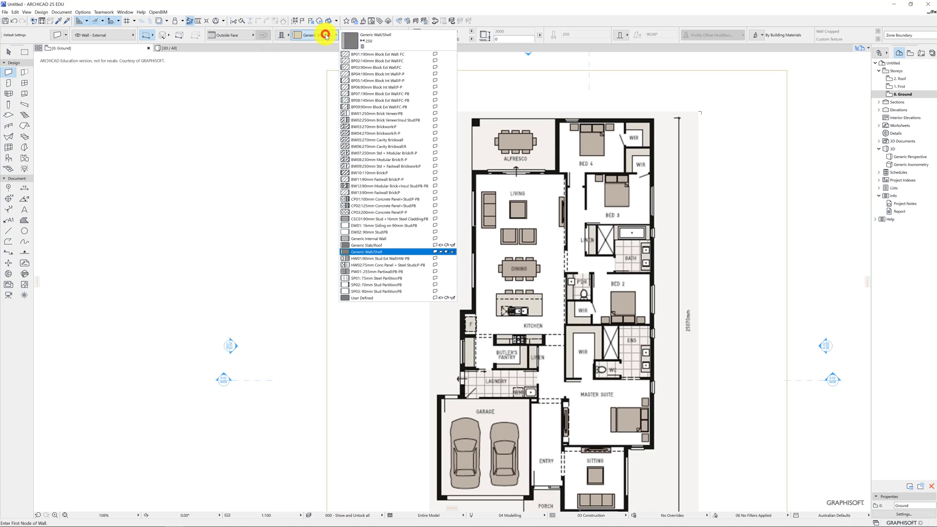
pyautogui.click(400, 88)
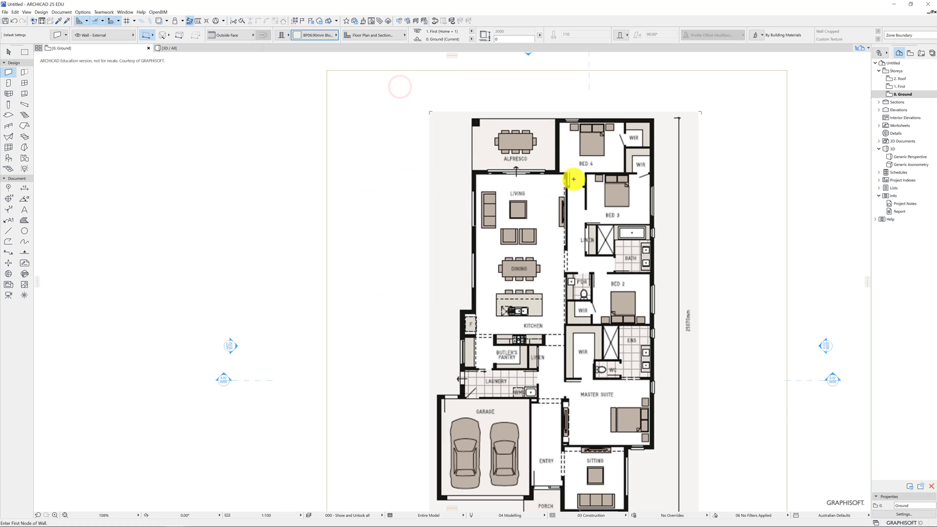
pyautogui.scroll(3, 562, 178)
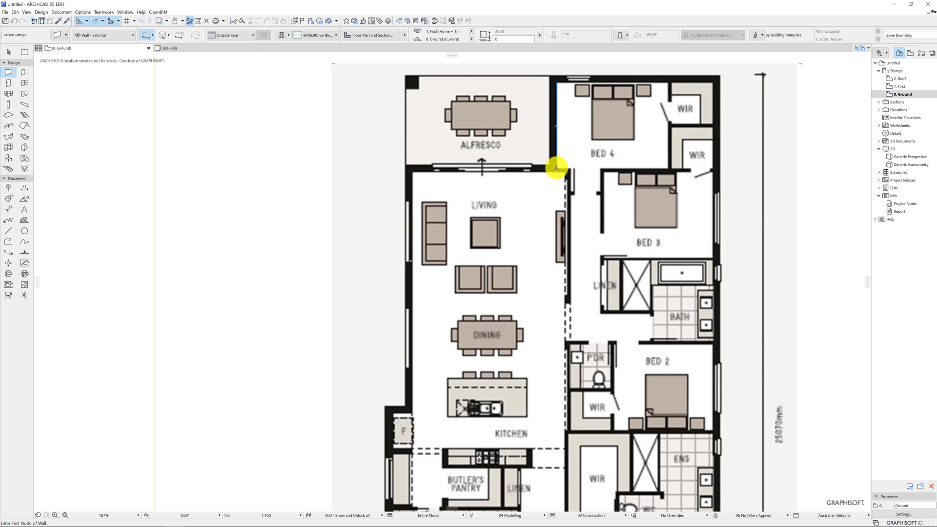
# Set the wall reference line to the inside face, discarding the wall already started
pyautogui.click(556, 167)
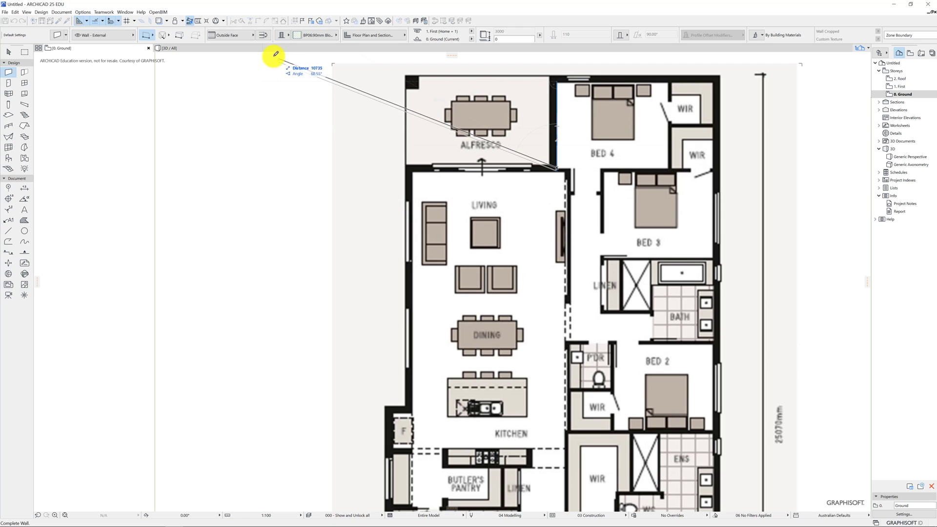
pyautogui.click(253, 36)
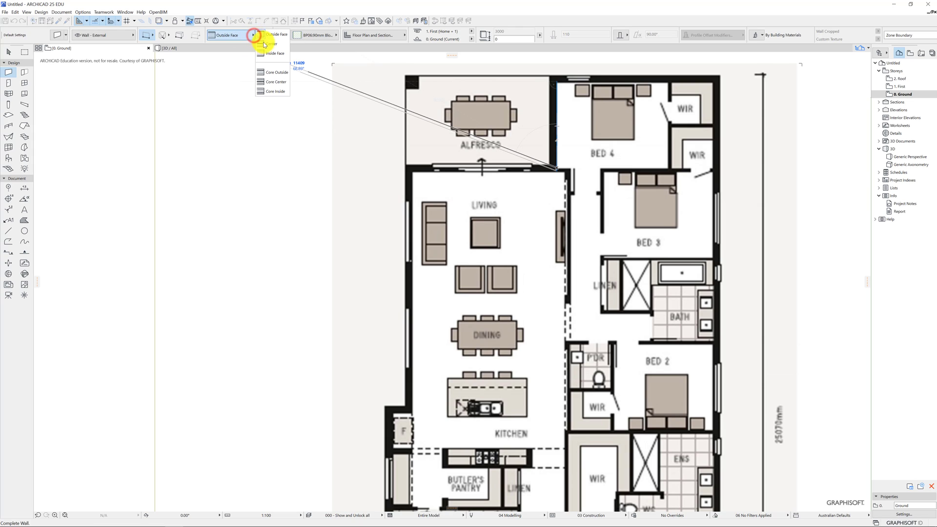
pyautogui.click(271, 51)
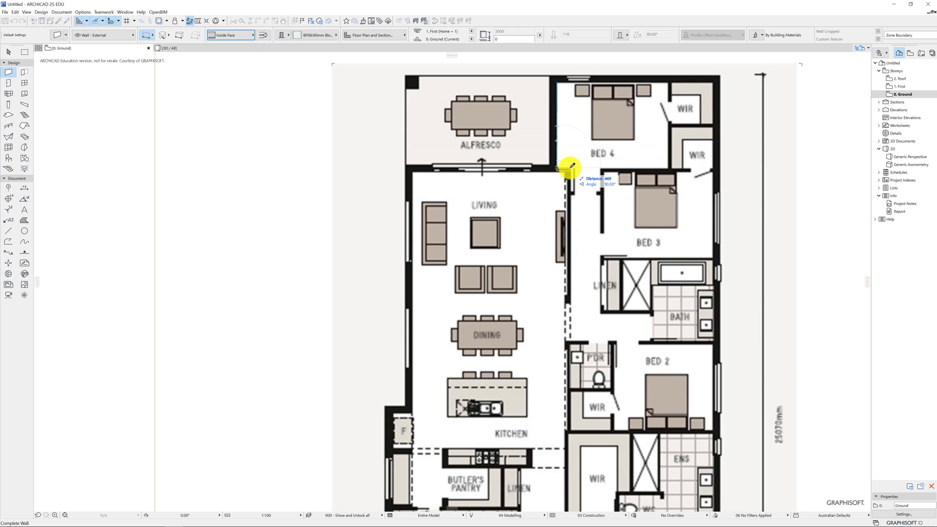
pyautogui.click(565, 192)
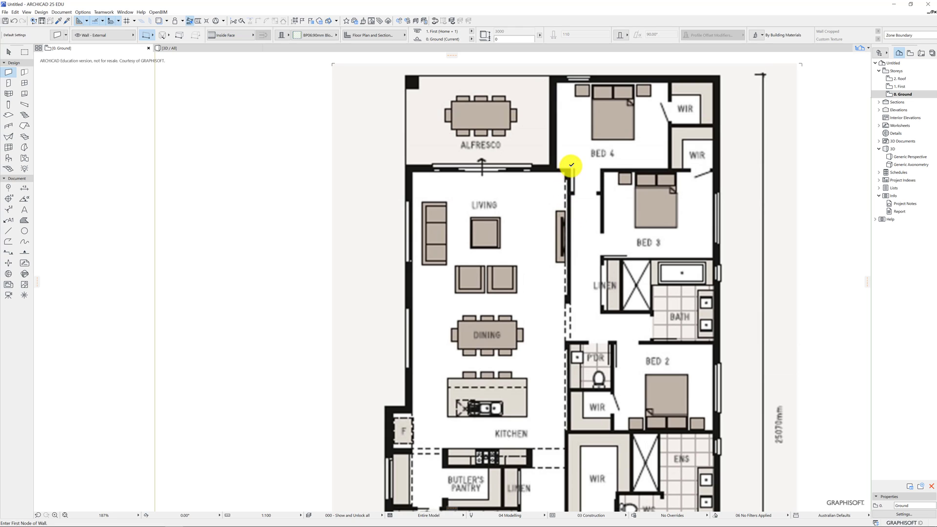
# Trace the interior wall from the BED 4 corner beside the master suite and along the garage top
pyautogui.click(569, 168)
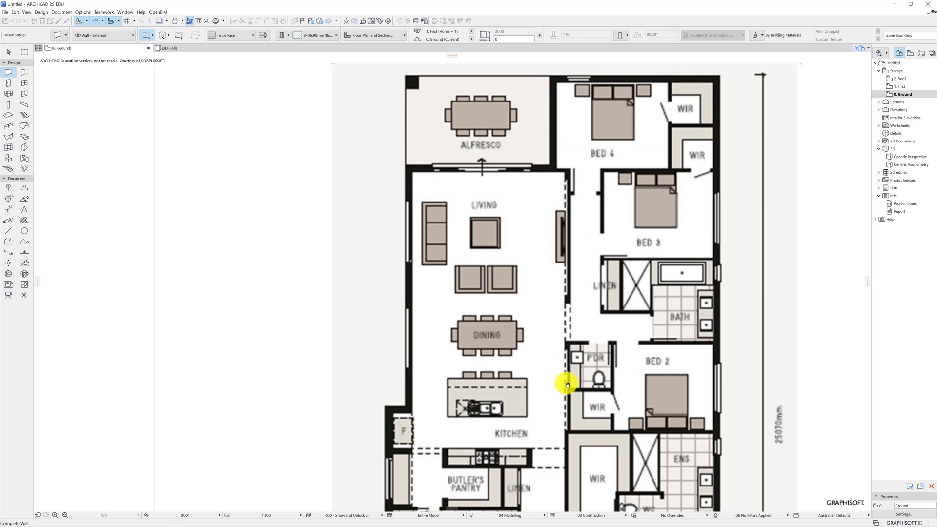
pyautogui.moveTo(569, 378); pyautogui.dragTo(592, 236, button='middle')
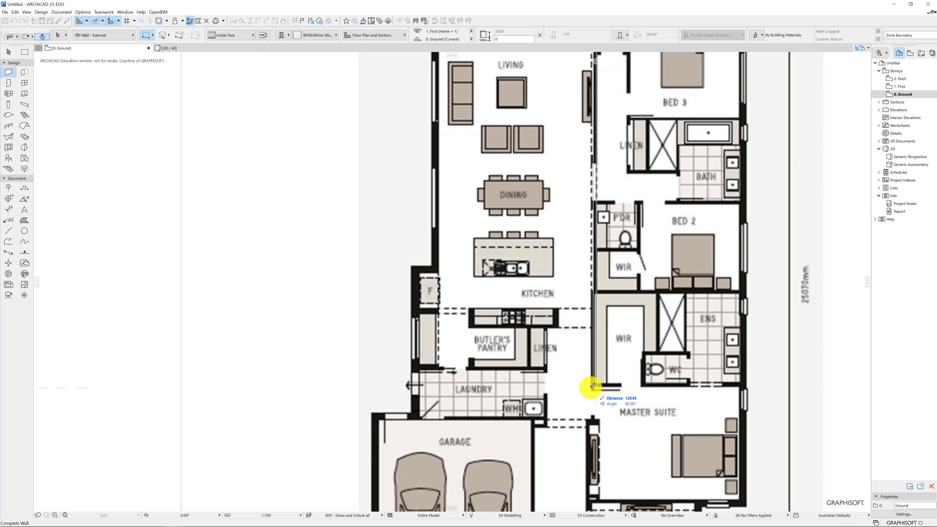
pyautogui.click(592, 427)
pyautogui.moveTo(591, 424); pyautogui.dragTo(624, 291, button='middle')
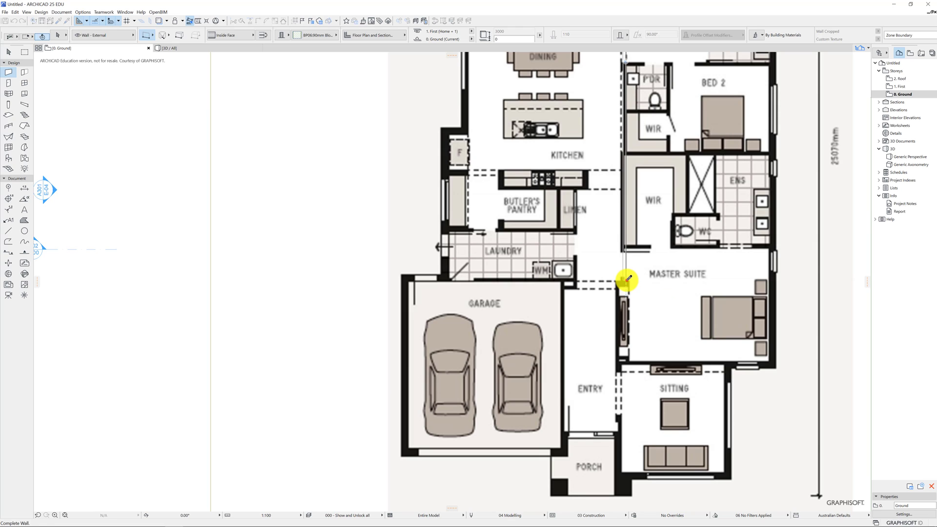
pyautogui.click(627, 279)
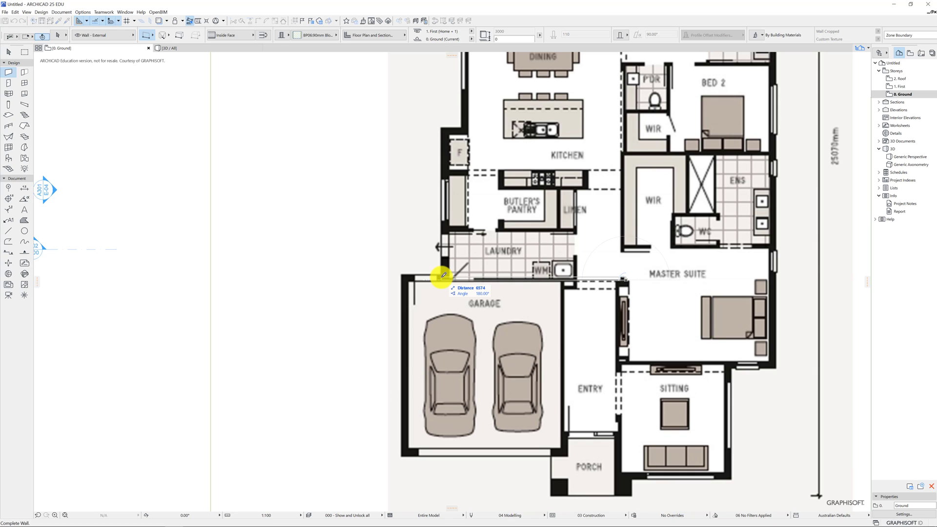
pyautogui.click(444, 275)
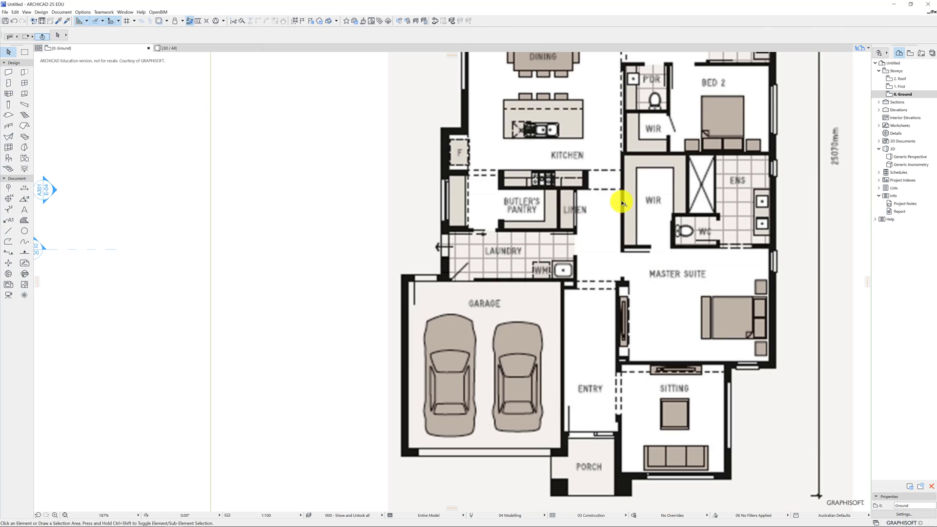
# Send the floor plan image behind the walls via Display Order
pyautogui.press('Escape')
pyautogui.click(586, 213)
pyautogui.rightClick(586, 214)
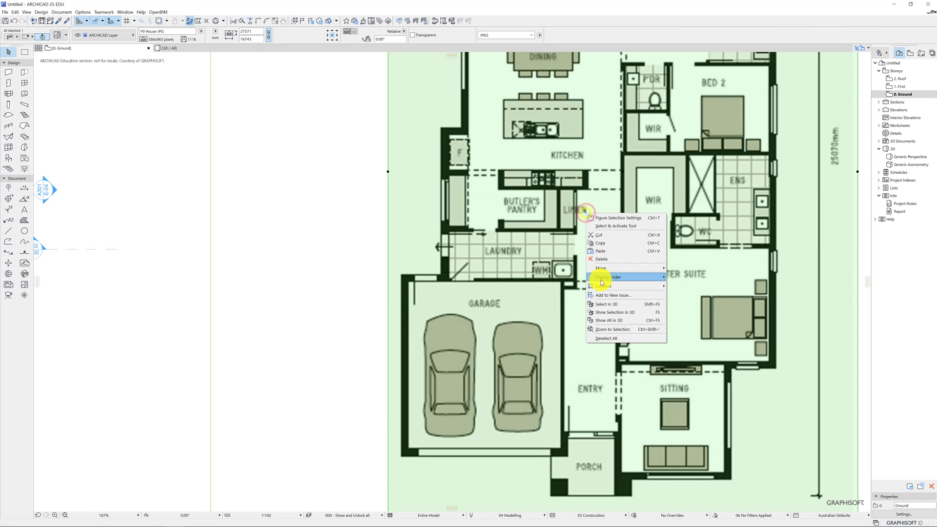
pyautogui.moveTo(629, 276)
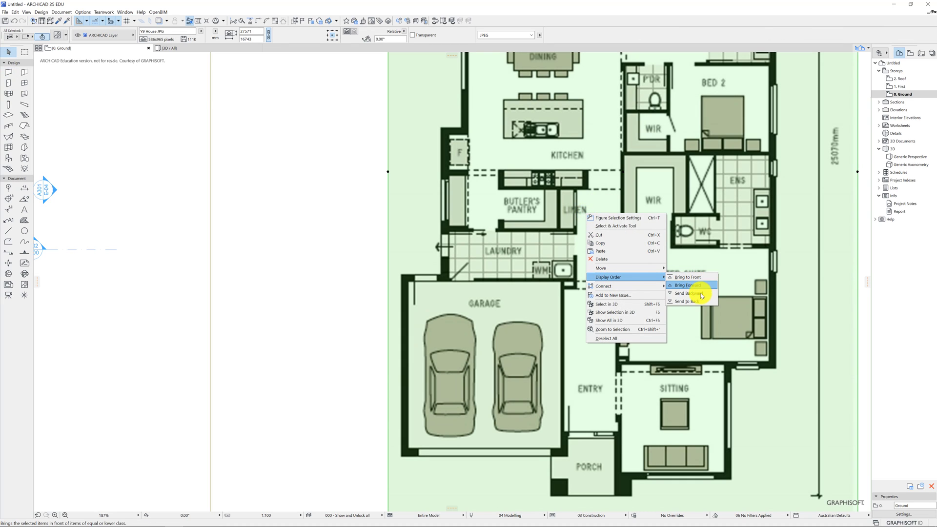
pyautogui.click(701, 301)
# Pull the horizontal interior wall's left end to meet the exterior wall
pyautogui.scroll(-5, 567, 271)
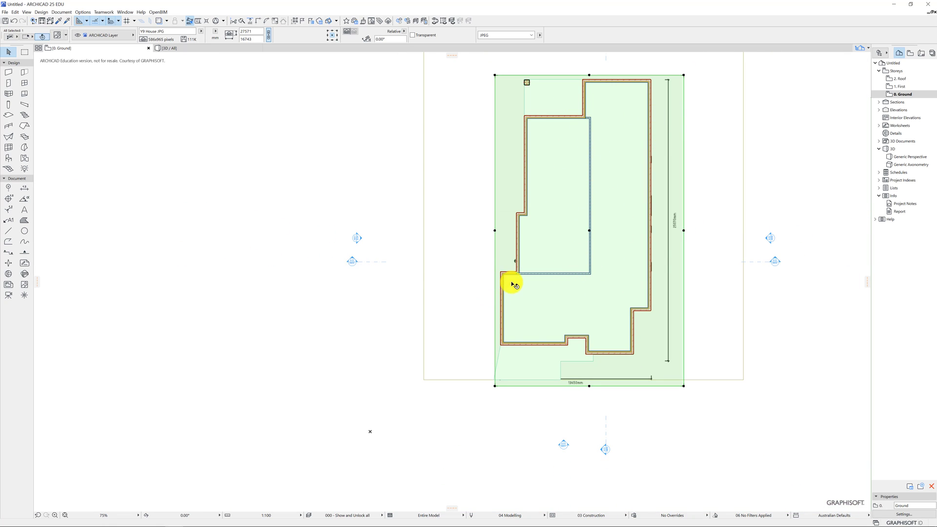
pyautogui.scroll(8, 514, 280)
pyautogui.scroll(2, 516, 276)
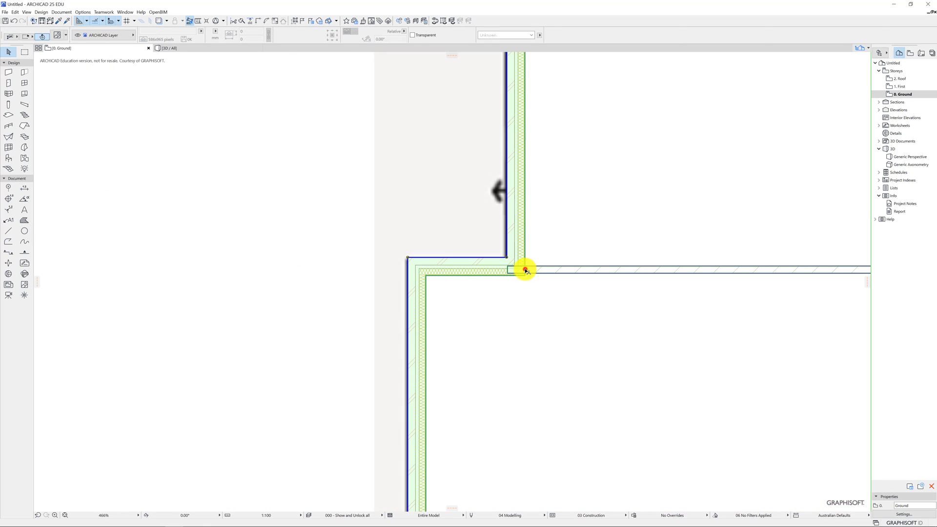
pyautogui.click(511, 269)
pyautogui.click(543, 270)
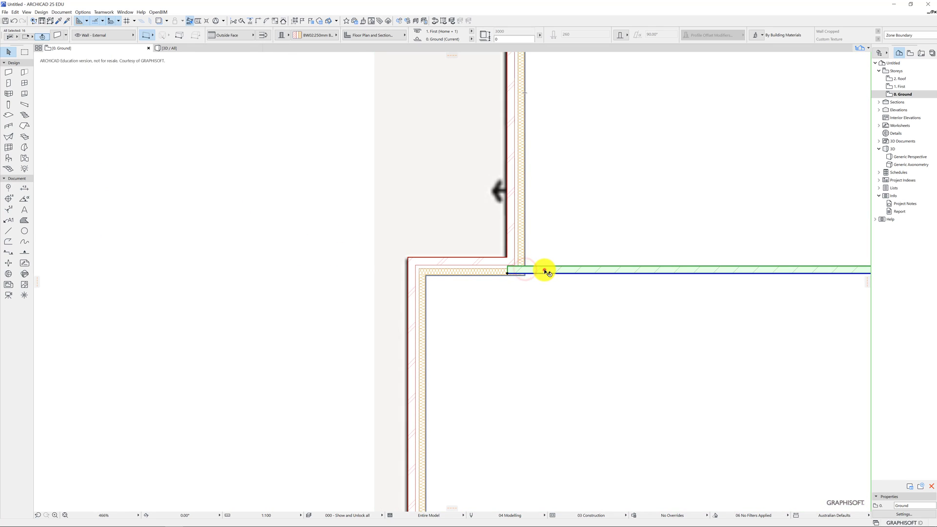
pyautogui.click(508, 273)
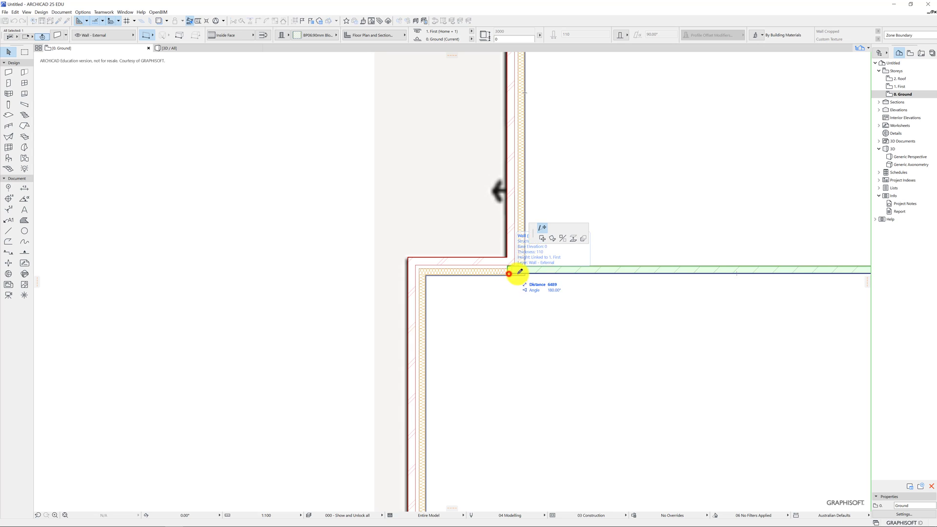
pyautogui.click(524, 272)
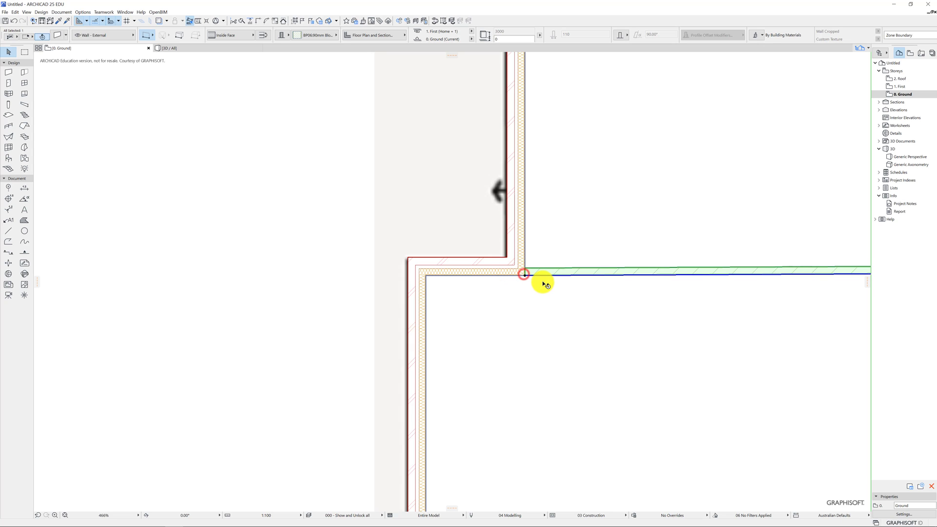
# Snap the horizontal interior wall's right end exactly onto the corner
pyautogui.scroll(5, 521, 274)
pyautogui.scroll(-5, 521, 274)
pyautogui.scroll(-1, 547, 313)
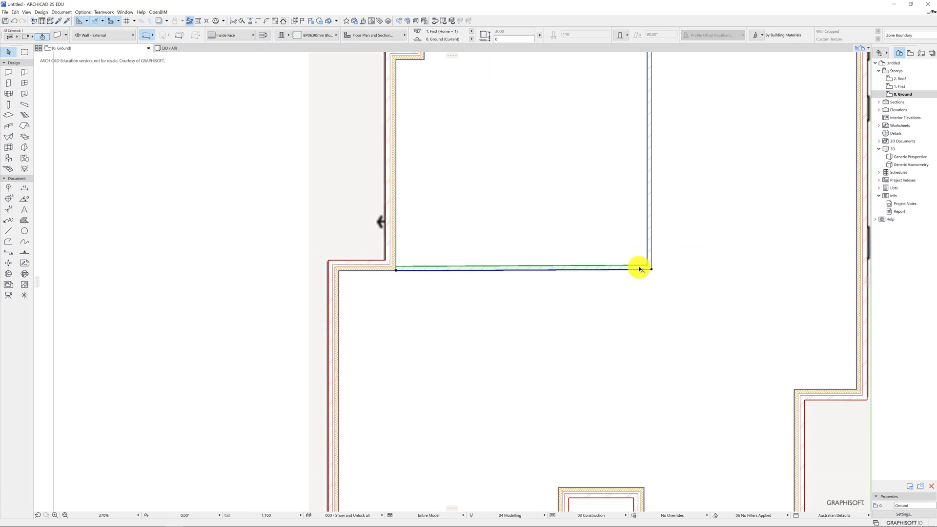
pyautogui.click(651, 270)
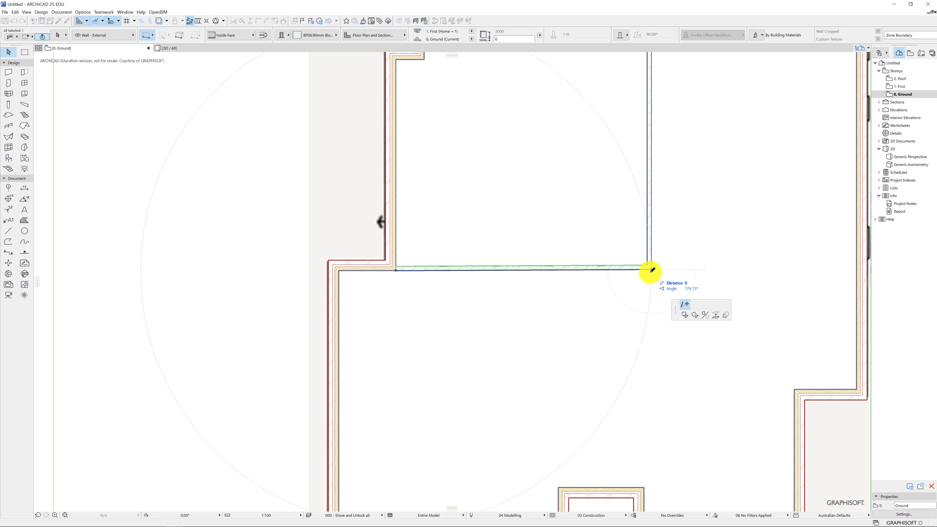
pyautogui.click(650, 269)
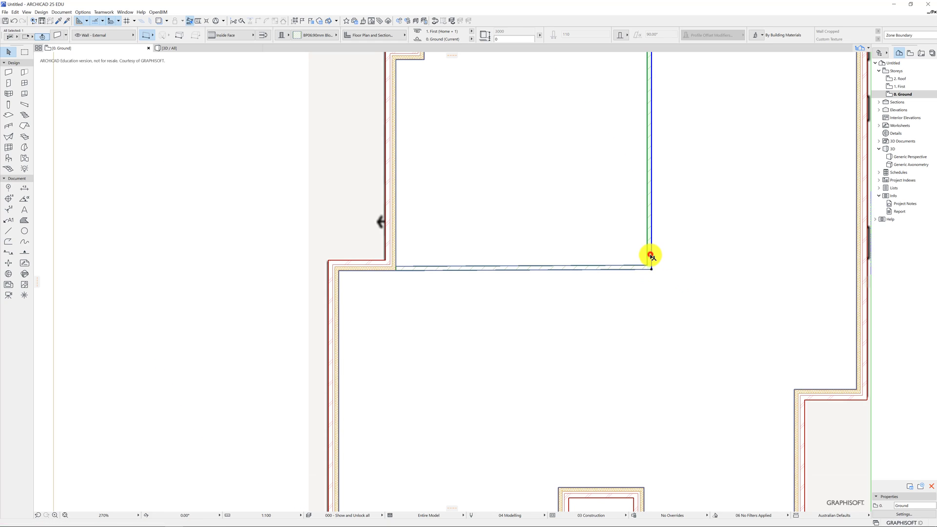
pyautogui.click(653, 269)
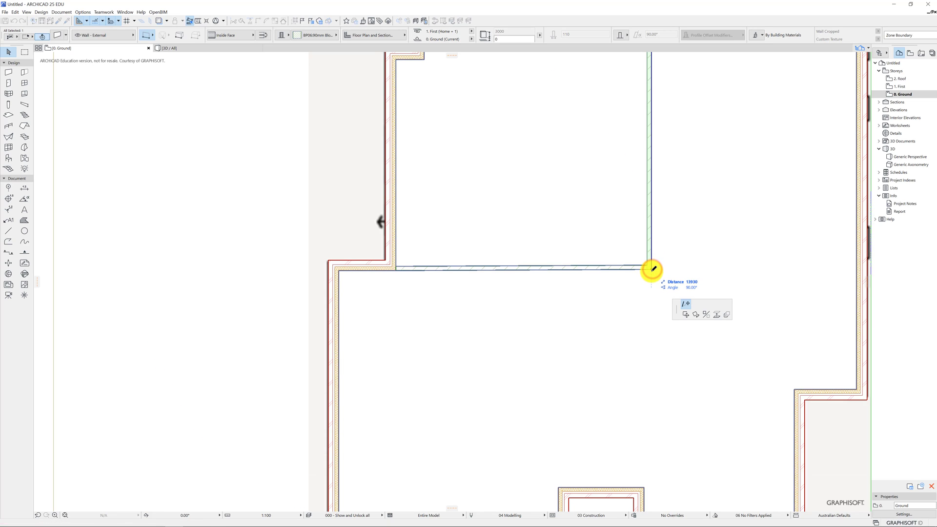
pyautogui.click(652, 270)
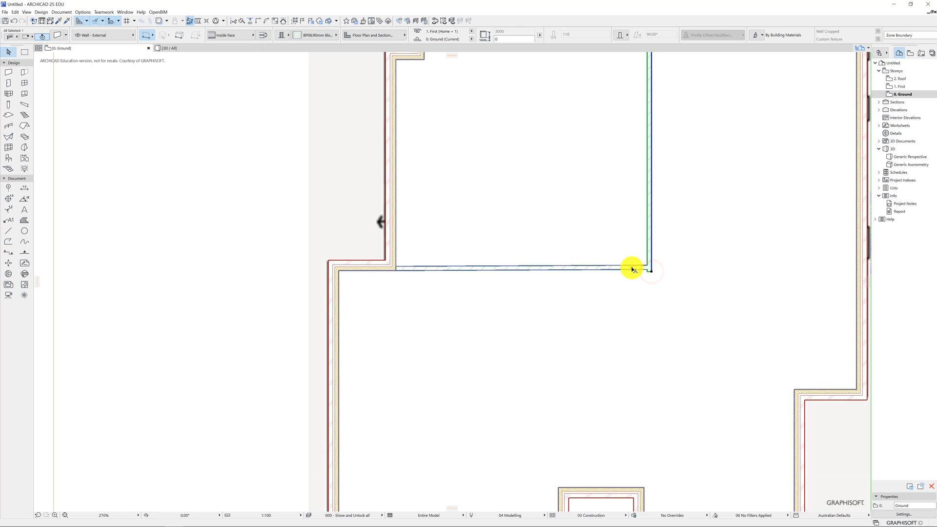
pyautogui.click(631, 268)
pyautogui.click(653, 270)
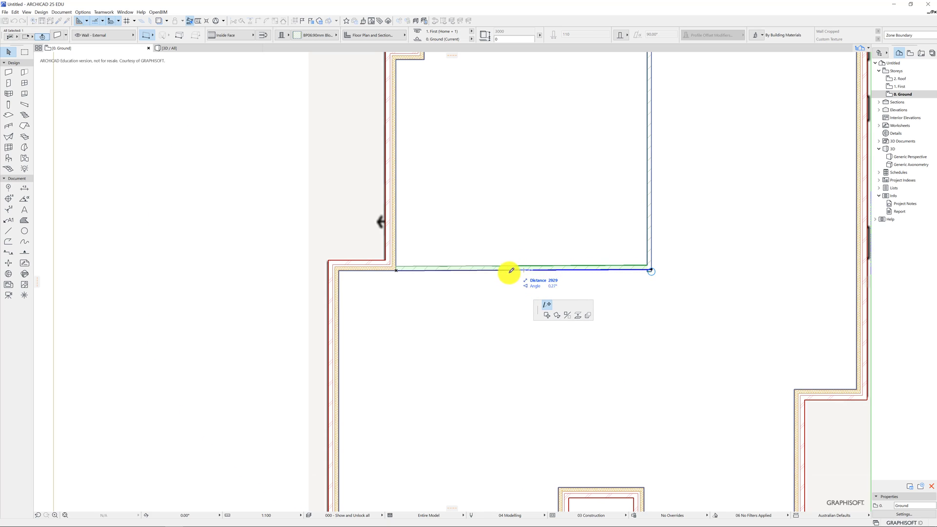
# Stretch the garage-top wall to the vertical interior wall's corner, then recenter the building in view
pyautogui.scroll(3, 510, 271)
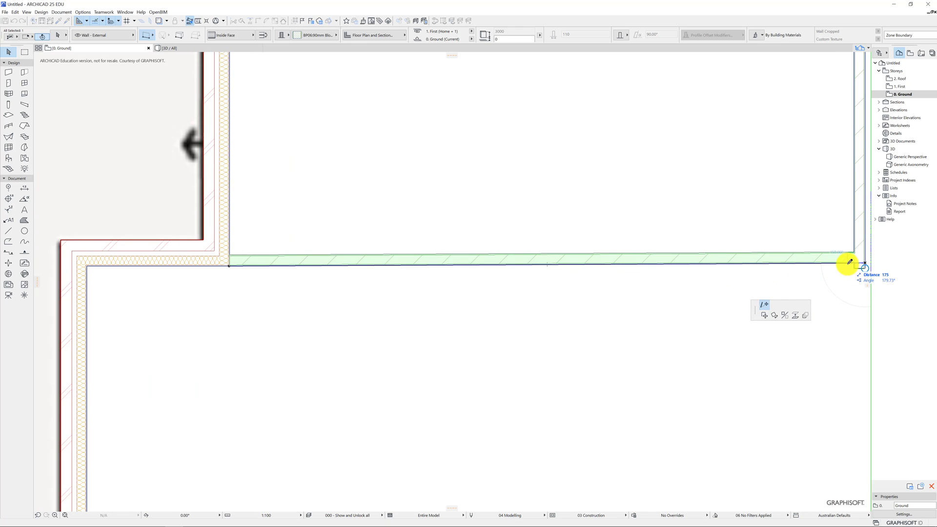
pyautogui.click(865, 262)
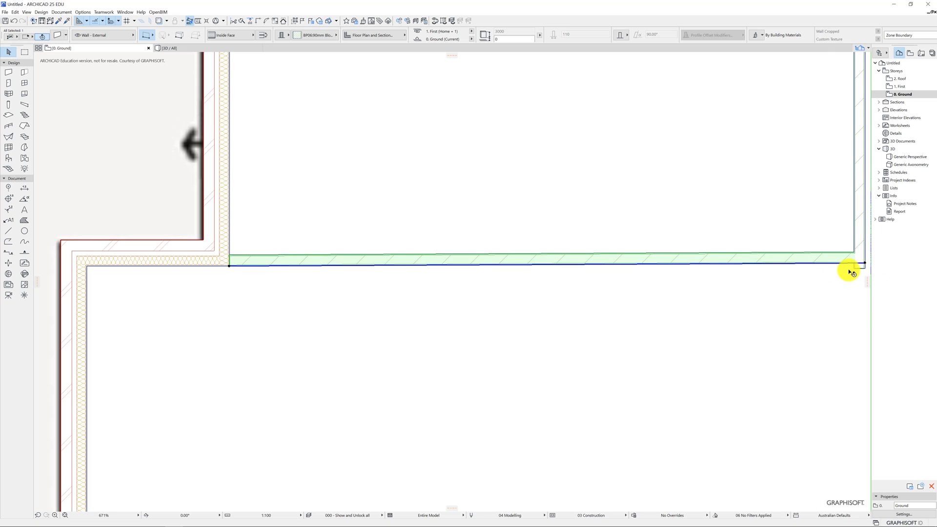
pyautogui.click(861, 267)
pyautogui.scroll(-3, 862, 269)
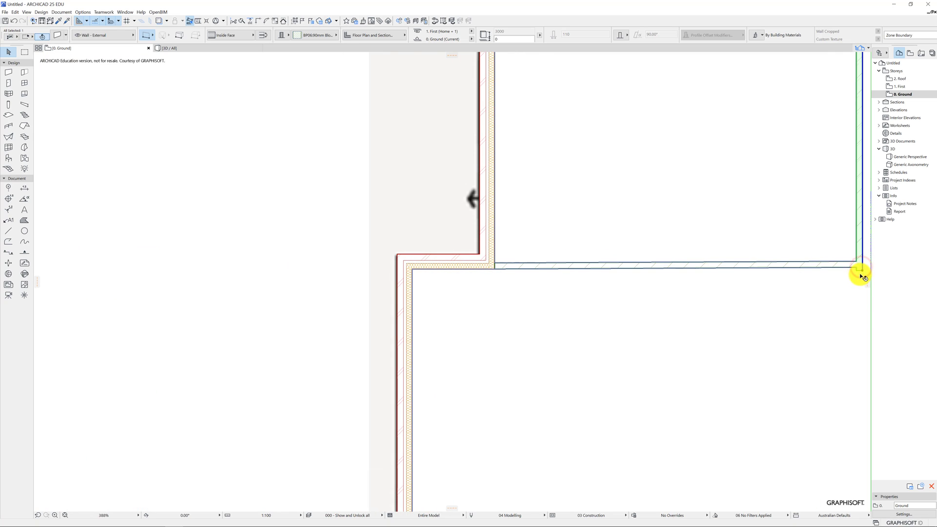
pyautogui.click(861, 270)
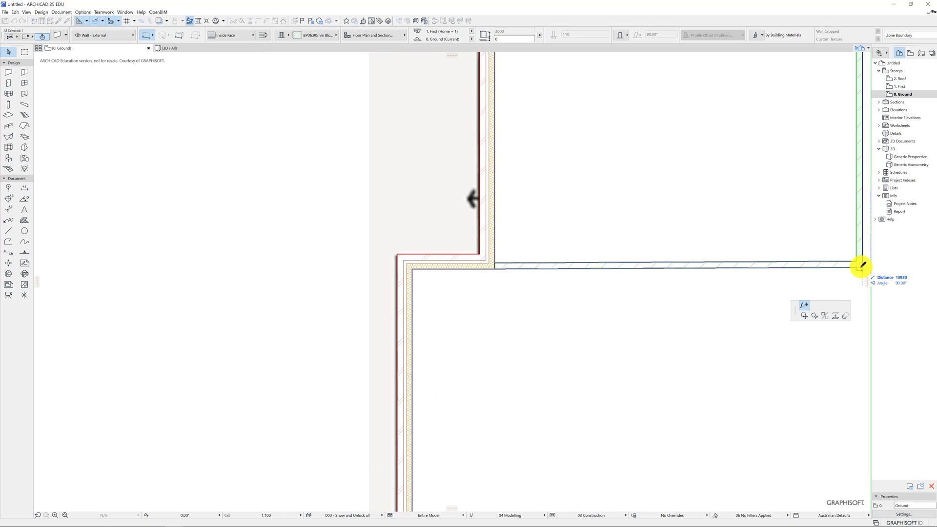
pyautogui.press('Escape')
pyautogui.scroll(-3, 713, 324)
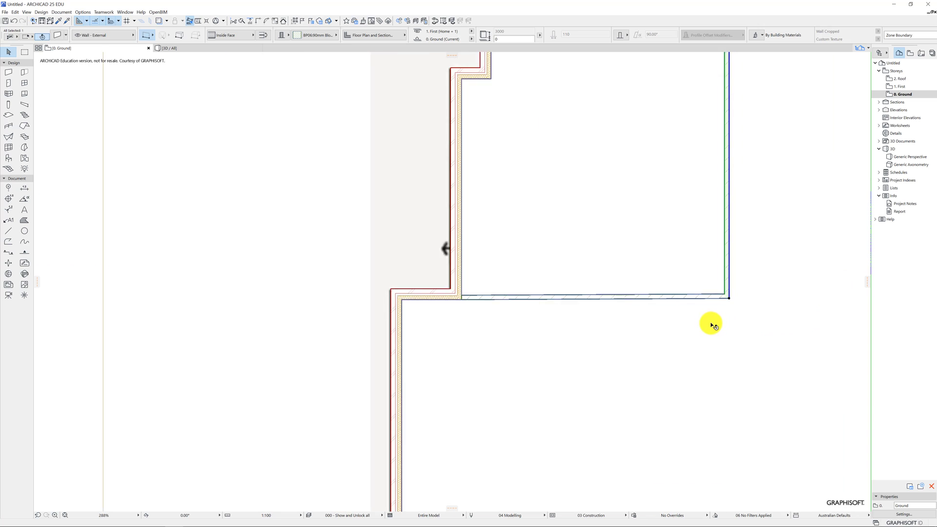
pyautogui.scroll(-5, 713, 324)
pyautogui.scroll(1, 720, 293)
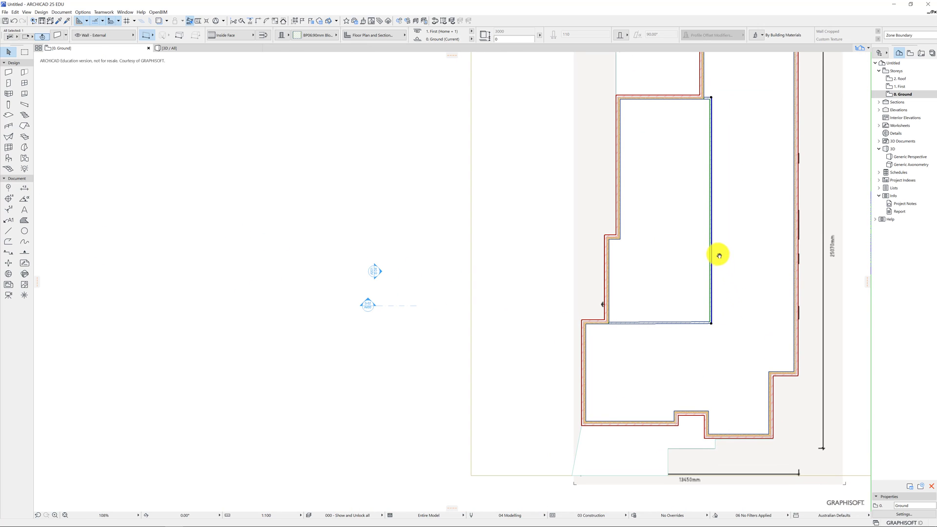
pyautogui.moveTo(719, 256); pyautogui.dragTo(629, 288, button='middle')
# Bring the JPG plan image to the front of the walls with Display Order
pyautogui.press('Escape')
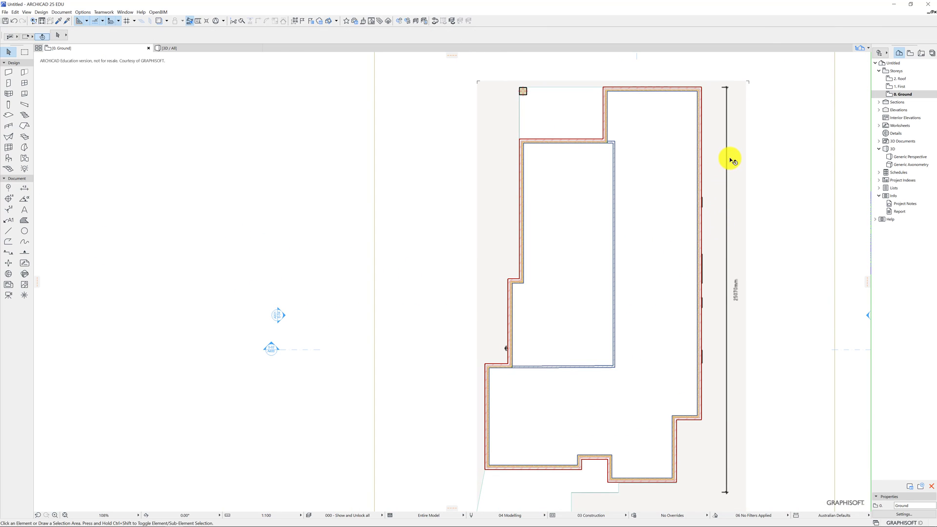
pyautogui.click(734, 157)
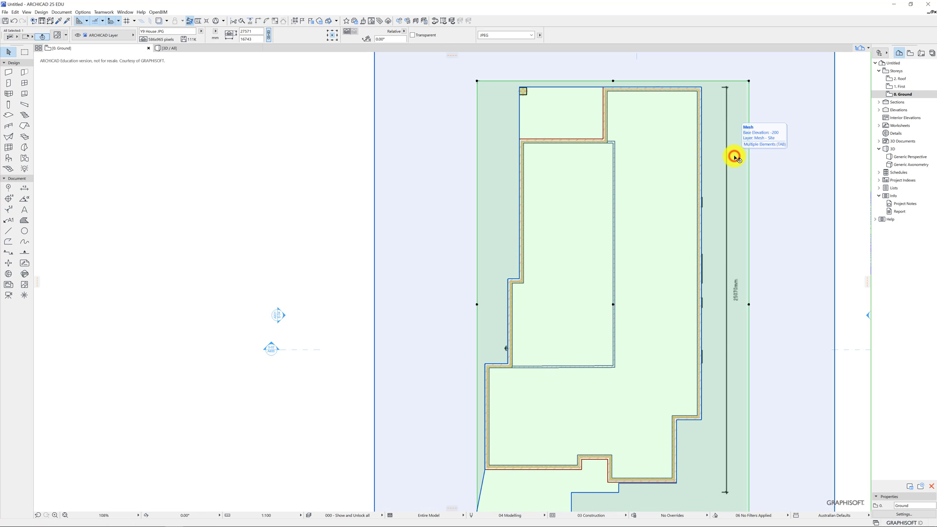
pyautogui.click(734, 157)
pyautogui.press('Escape')
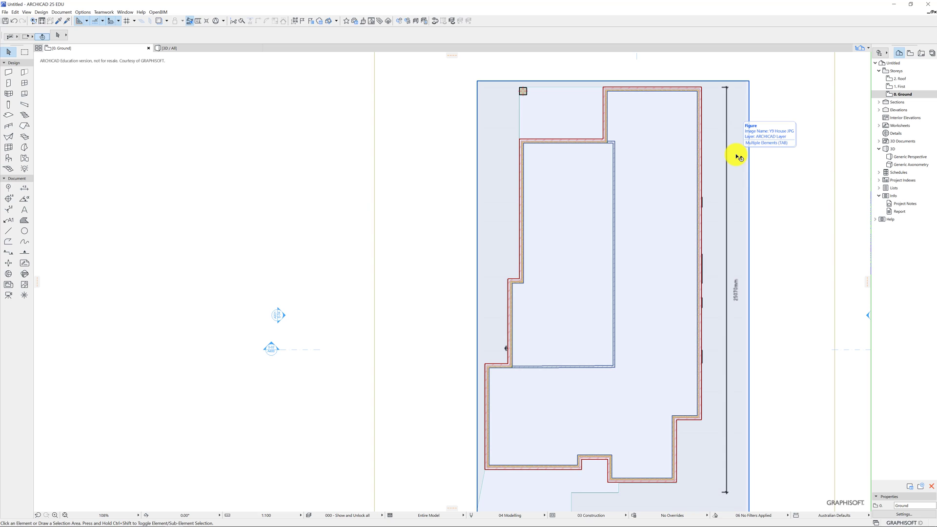
pyautogui.click(737, 155)
pyautogui.rightClick(735, 156)
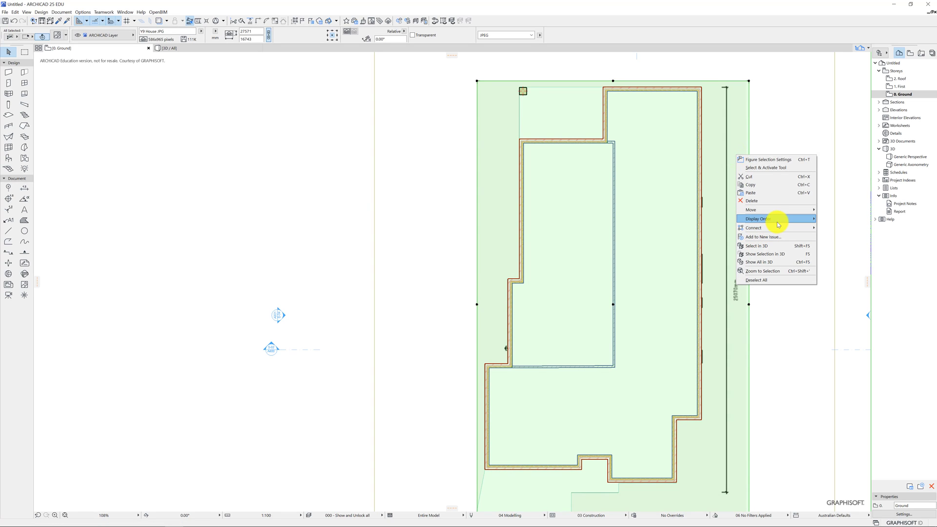
pyautogui.moveTo(775, 219)
pyautogui.click(837, 219)
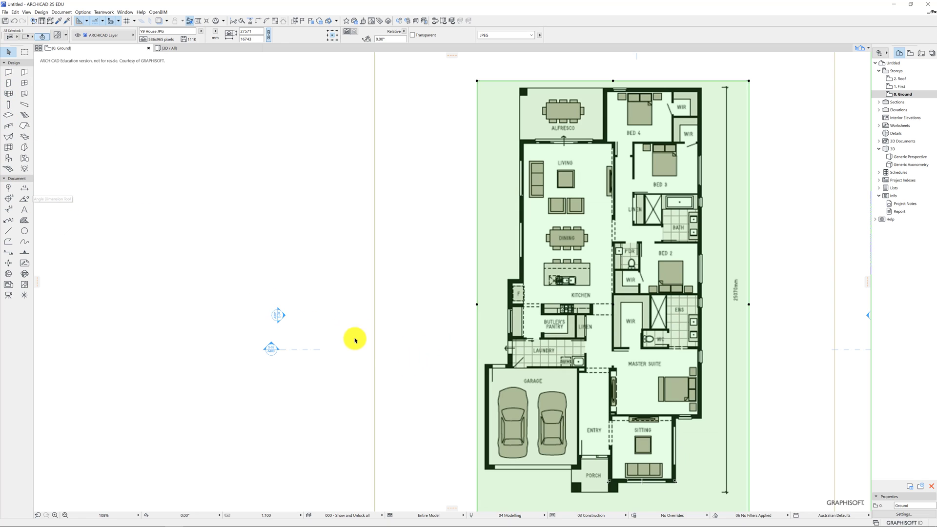
# Place doors in the garage front wall, porch entry wall and garage–laundry wall, setting each opening side
pyautogui.click(10, 84)
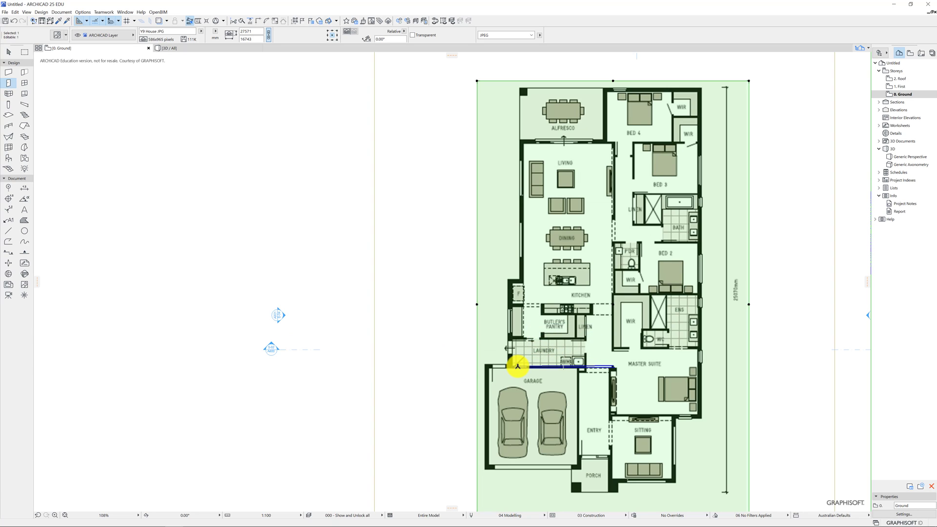
pyautogui.click(510, 468)
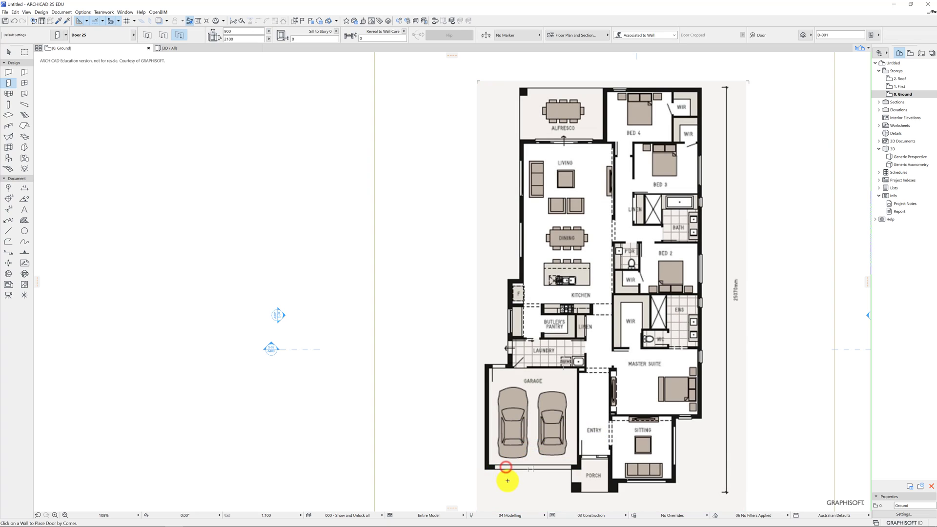
pyautogui.click(511, 468)
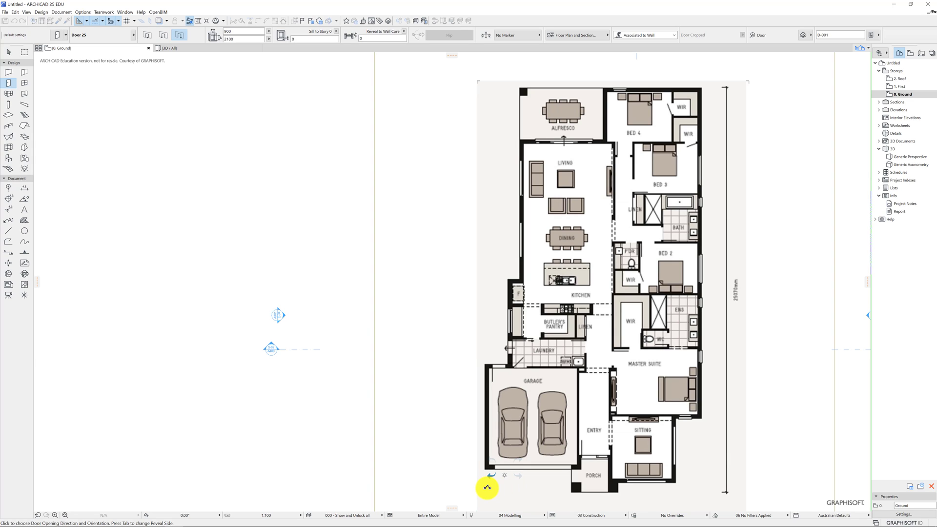
pyautogui.click(487, 487)
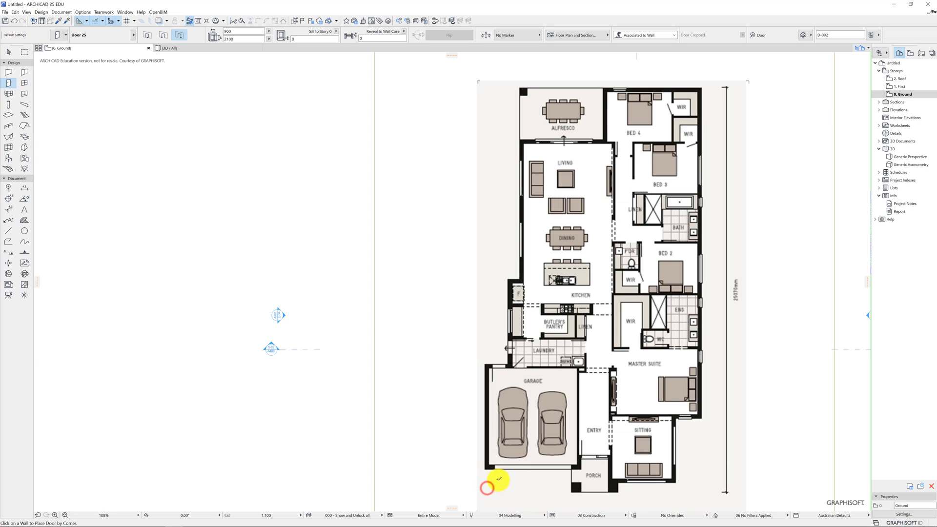
pyautogui.click(597, 459)
pyautogui.click(580, 460)
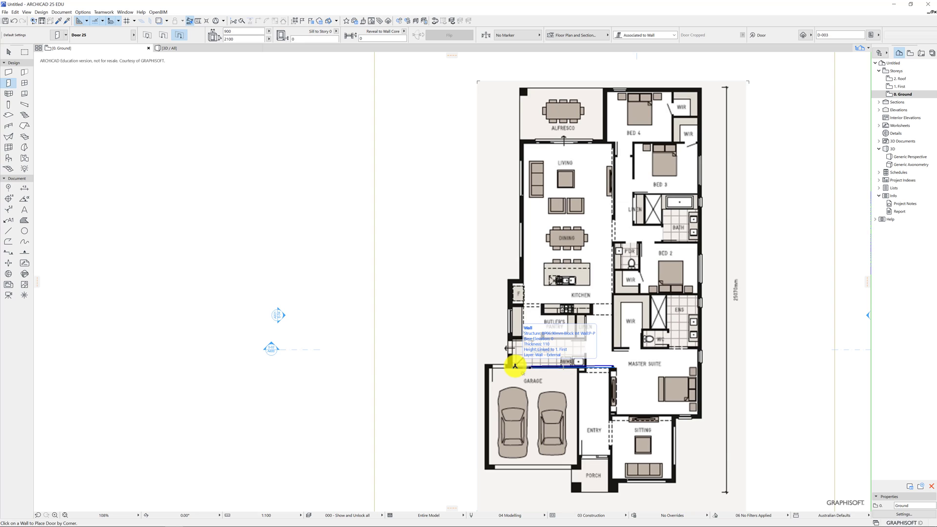
pyautogui.click(514, 364)
pyautogui.click(513, 384)
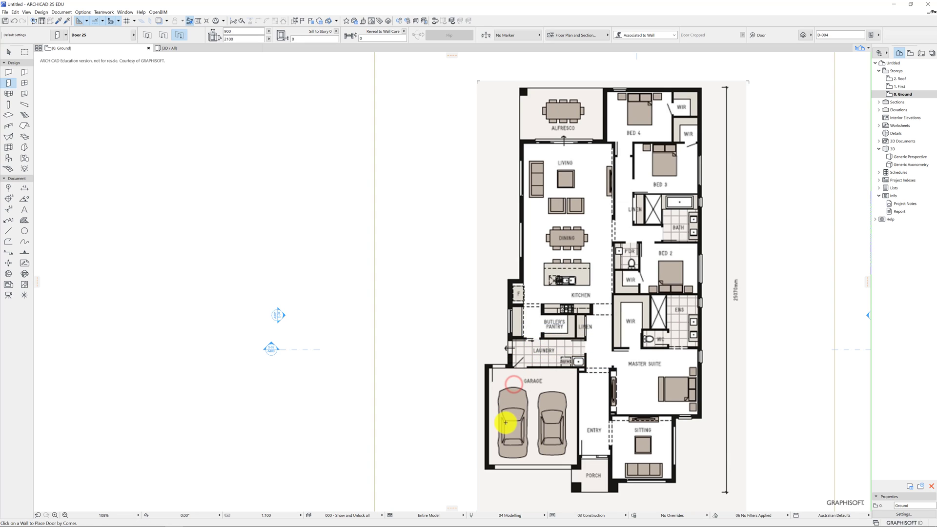
# Send the plan image to back, then open the Generic Perspective 3D view and deselect everything
pyautogui.press('Escape')
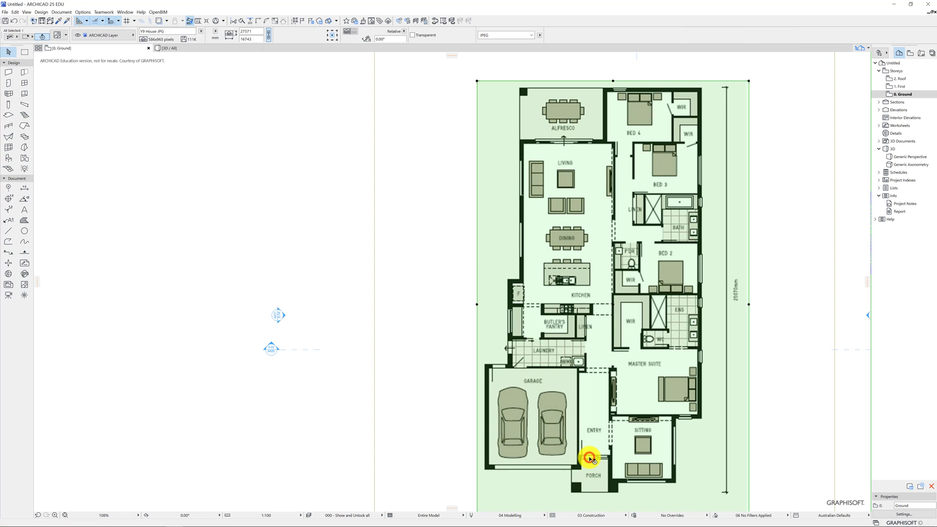
pyautogui.click(484, 307)
pyautogui.rightClick(487, 309)
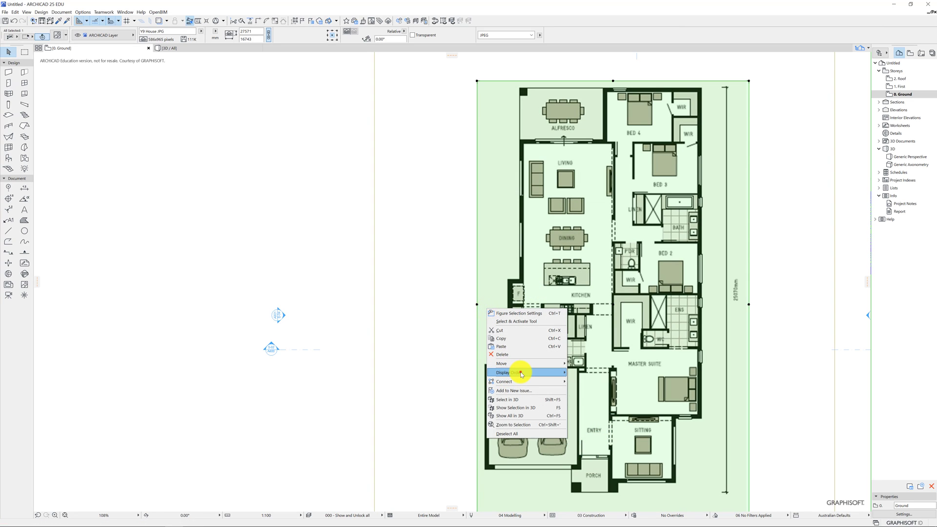
pyautogui.moveTo(510, 372)
pyautogui.click(604, 397)
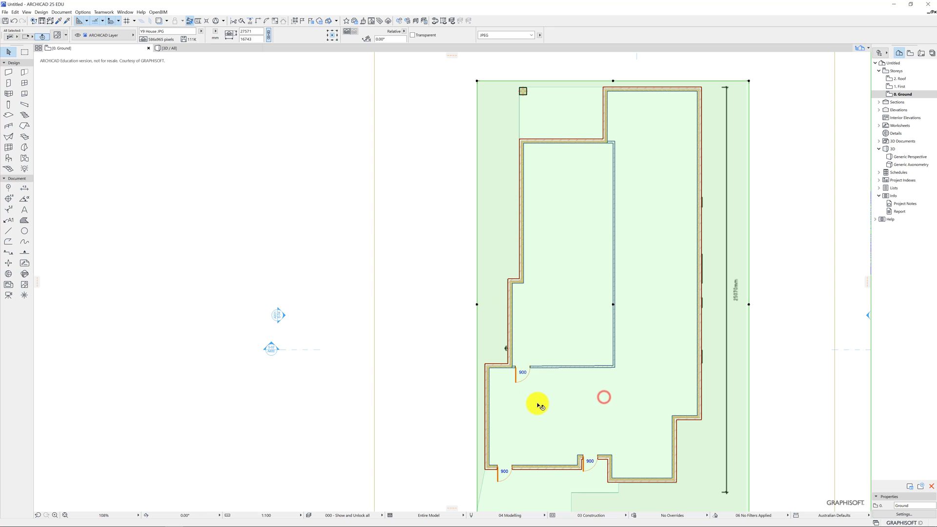
pyautogui.press('Escape')
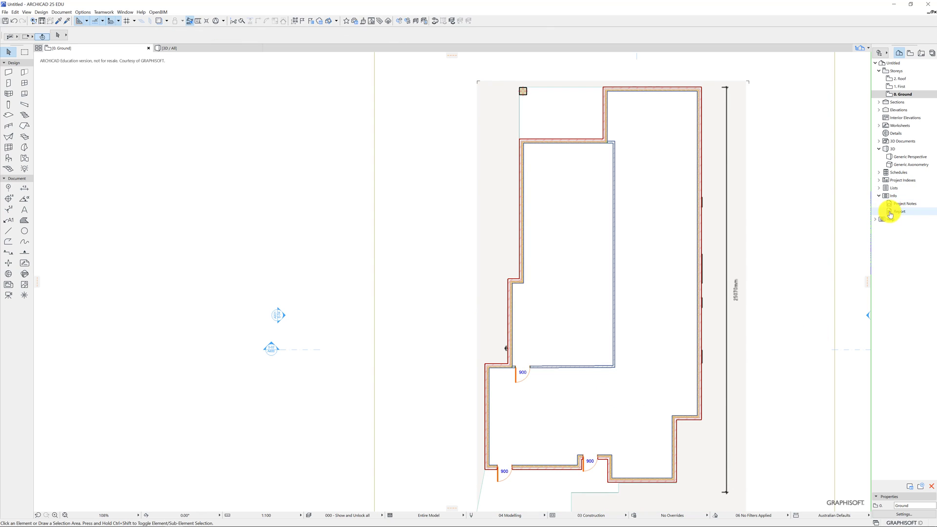
pyautogui.doubleClick(910, 157)
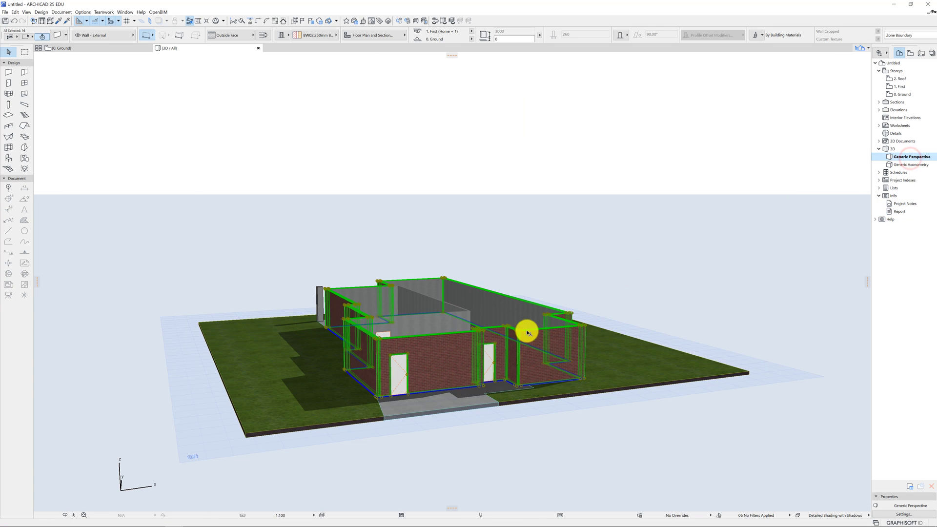
pyautogui.click(463, 235)
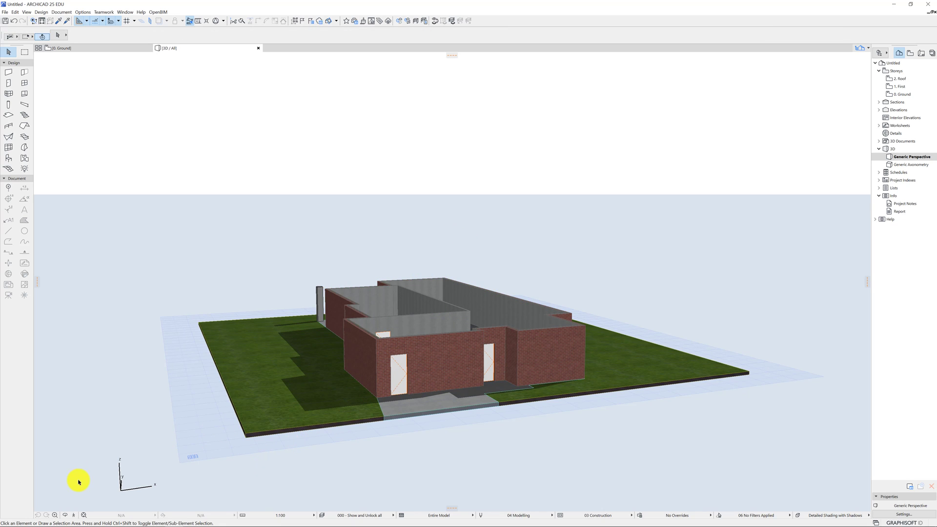
# Walk toward the front brick wall in 3D Explore, disabling its guide, then exit
pyautogui.click(73, 516)
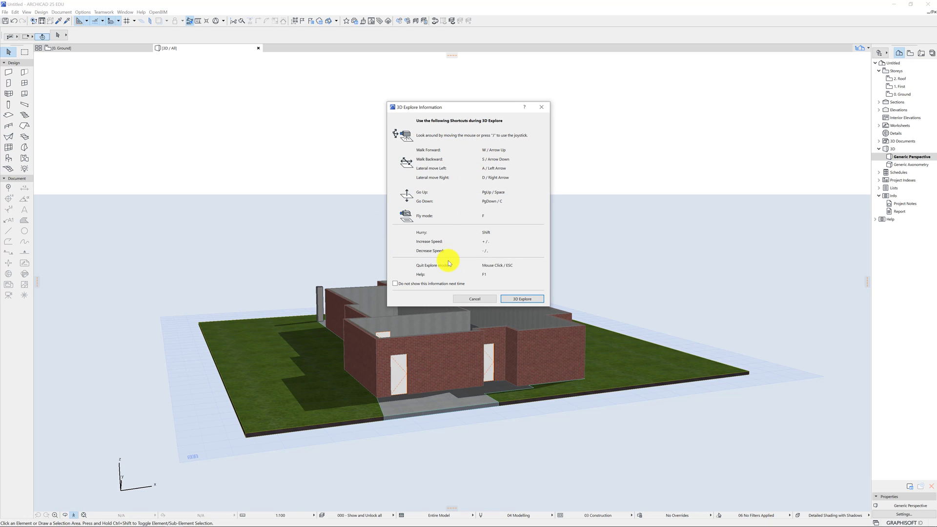
pyautogui.click(523, 298)
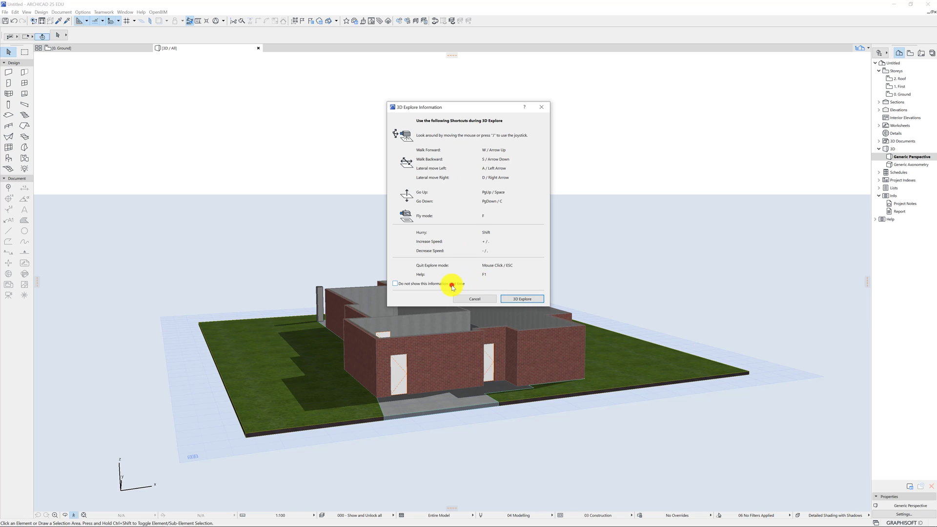
pyautogui.click(449, 285)
pyautogui.click(517, 301)
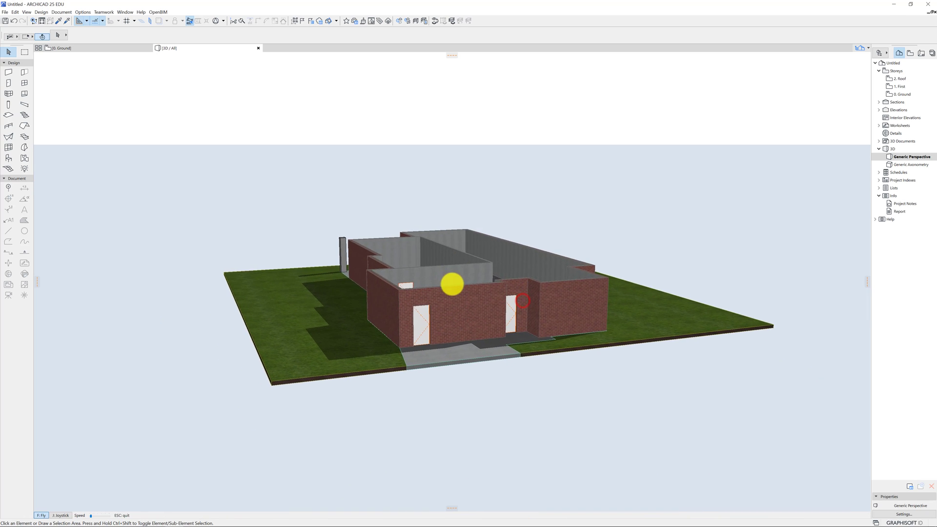
pyautogui.press('w')
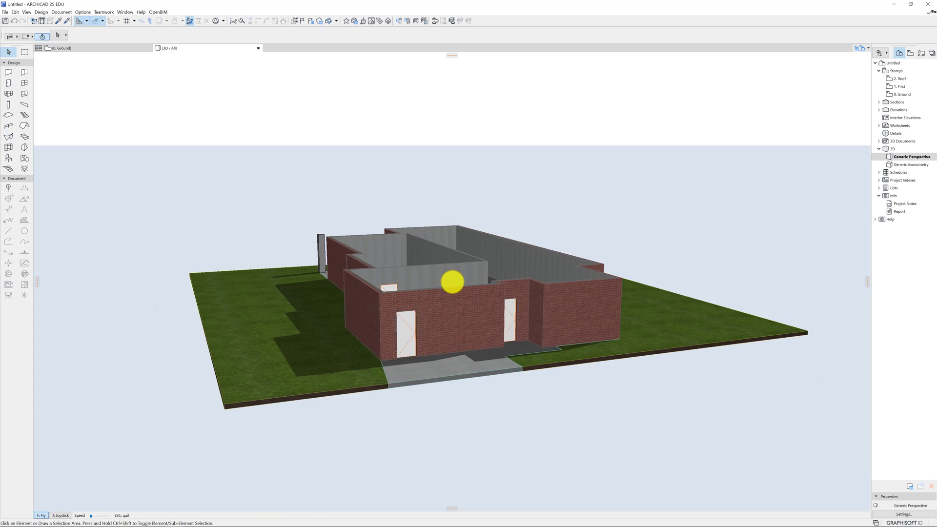
pyautogui.press('w')
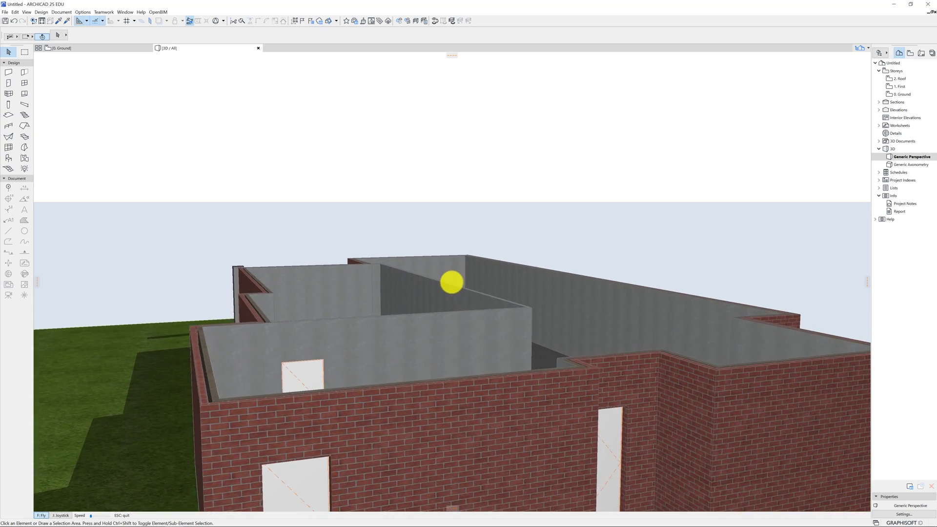
pyautogui.press('Down')
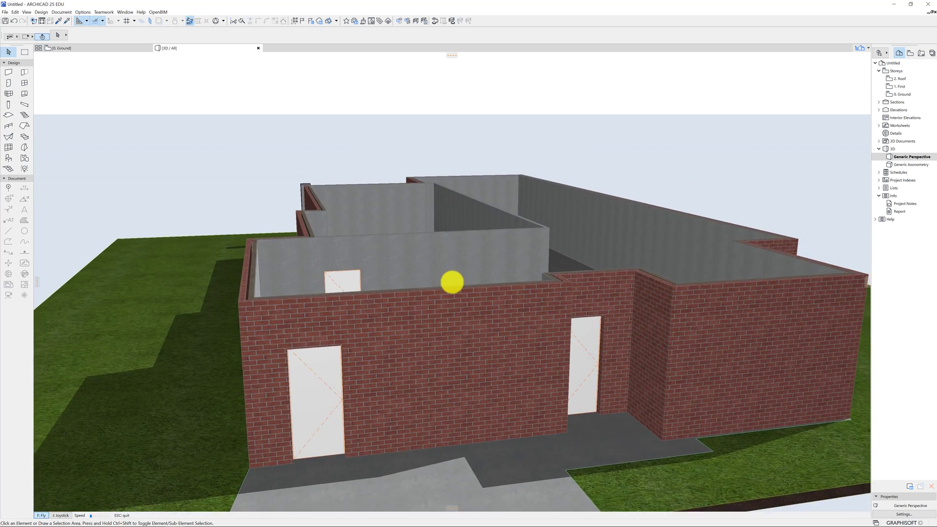
pyautogui.press('Escape')
# Change the left front door to Overhead Garage Door 25 from the Garage Doors 25 library
pyautogui.click(319, 349)
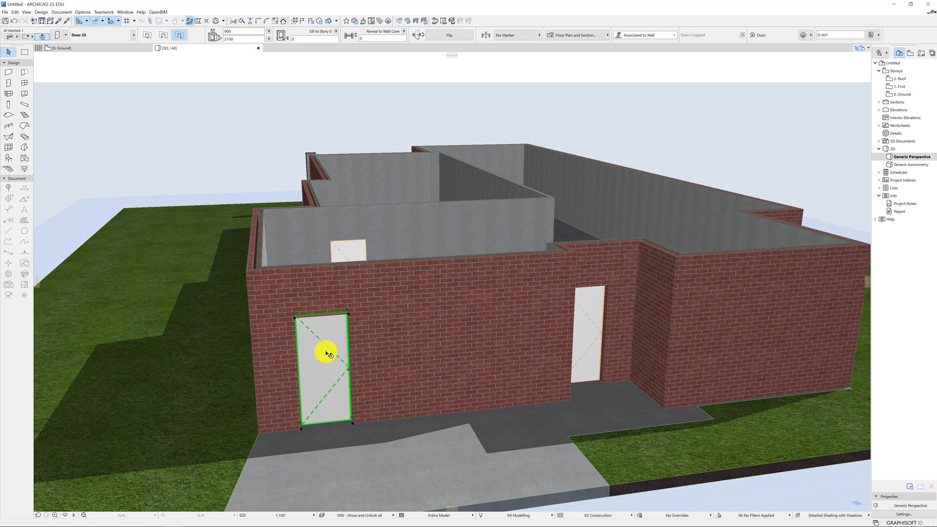
pyautogui.doubleClick(327, 353)
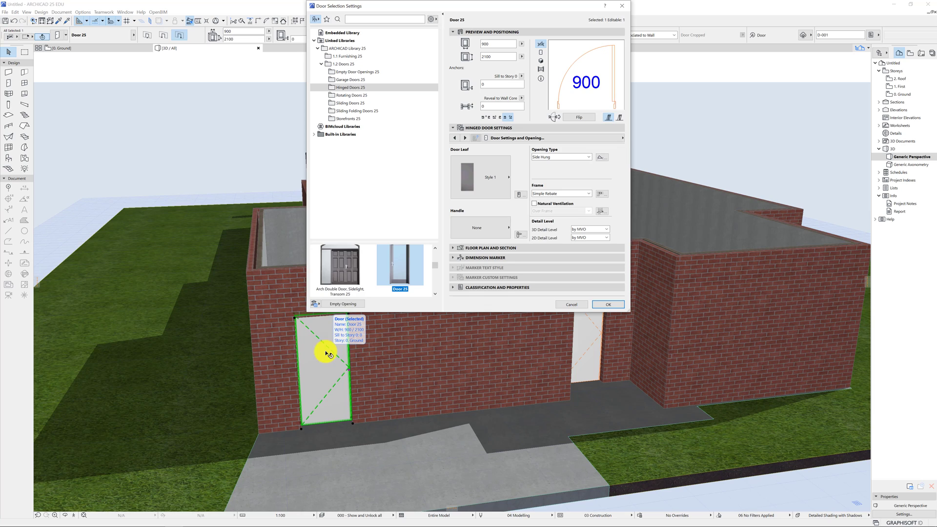
pyautogui.click(348, 80)
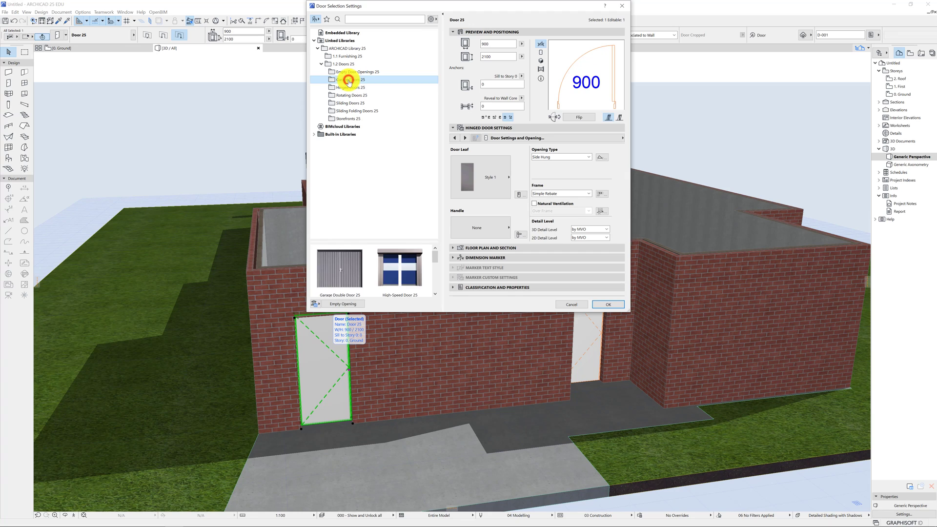
pyautogui.moveTo(415, 314); pyautogui.dragTo(411, 400)
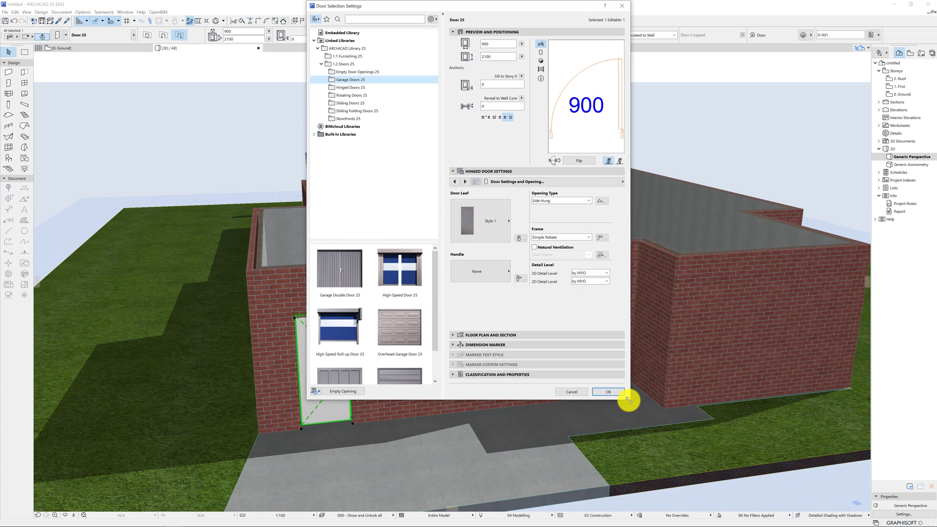
pyautogui.moveTo(628, 400); pyautogui.dragTo(706, 444)
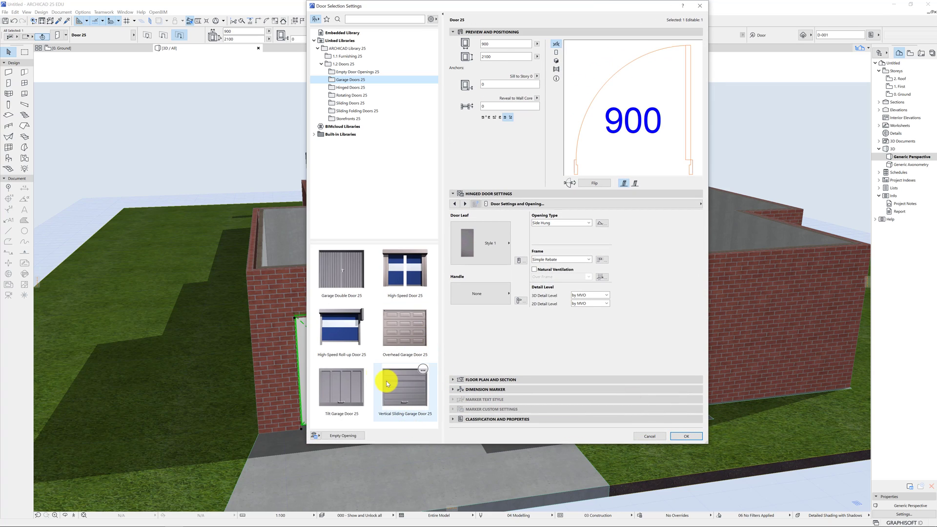
pyautogui.click(396, 341)
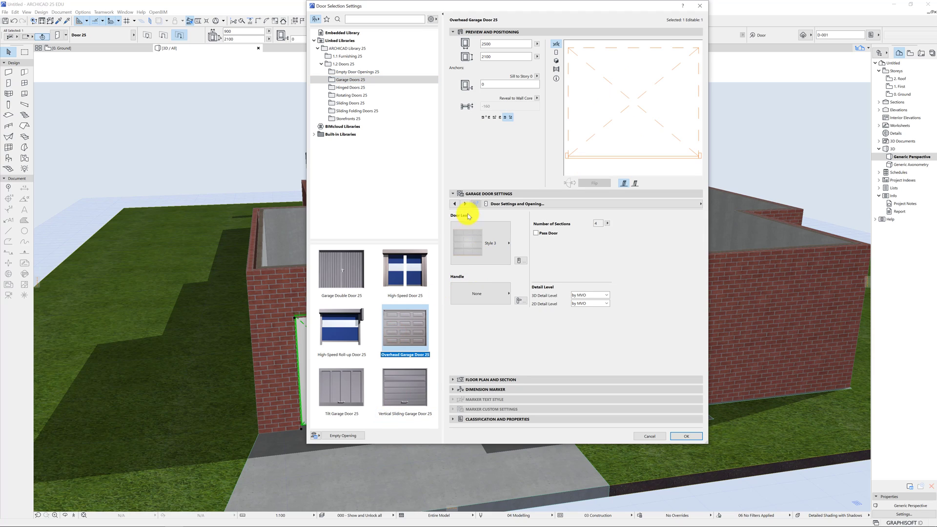
pyautogui.click(496, 205)
pyautogui.click(496, 206)
pyautogui.click(690, 437)
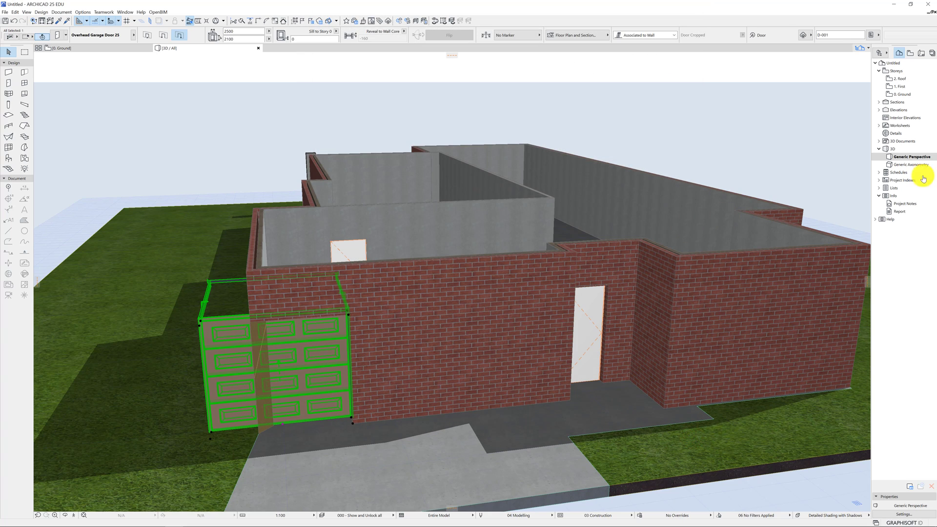
# On the 0. Ground plan, drag the garage door further right along the front wall
pyautogui.doubleClick(907, 94)
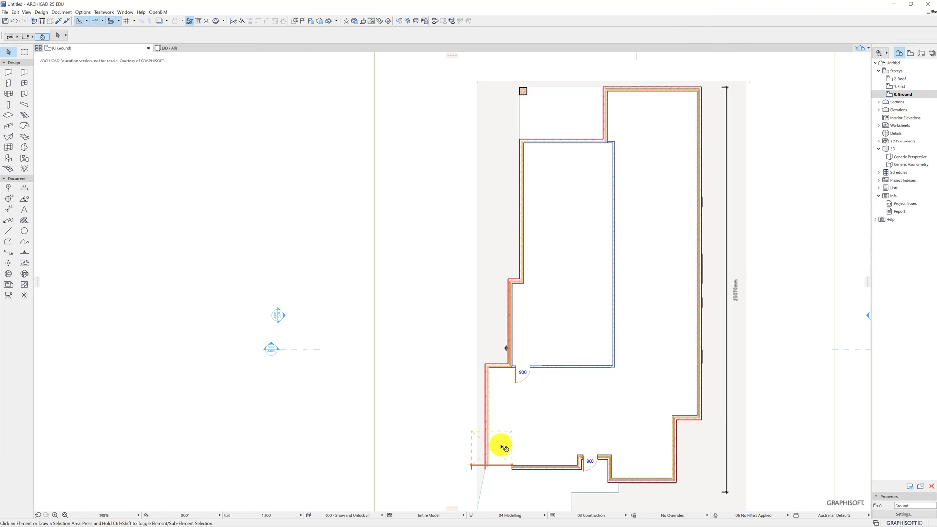
pyautogui.click(503, 447)
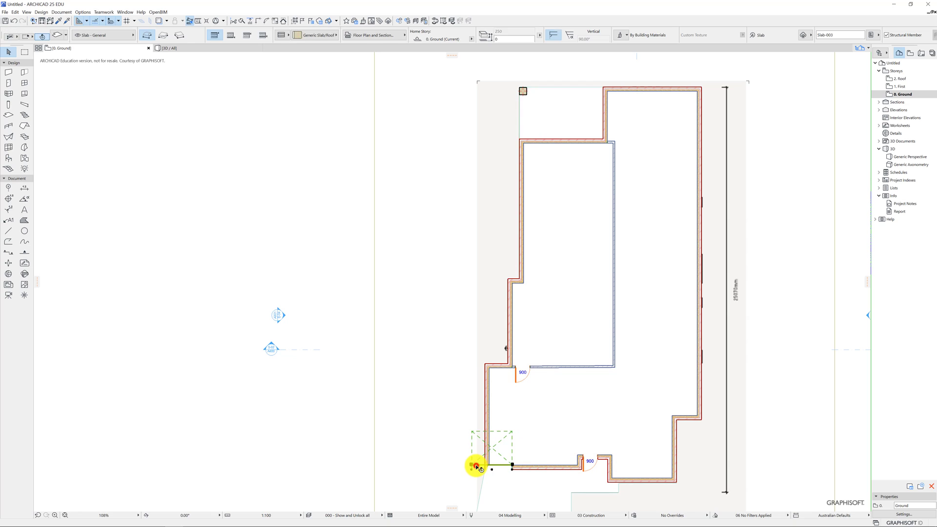
pyautogui.click(477, 466)
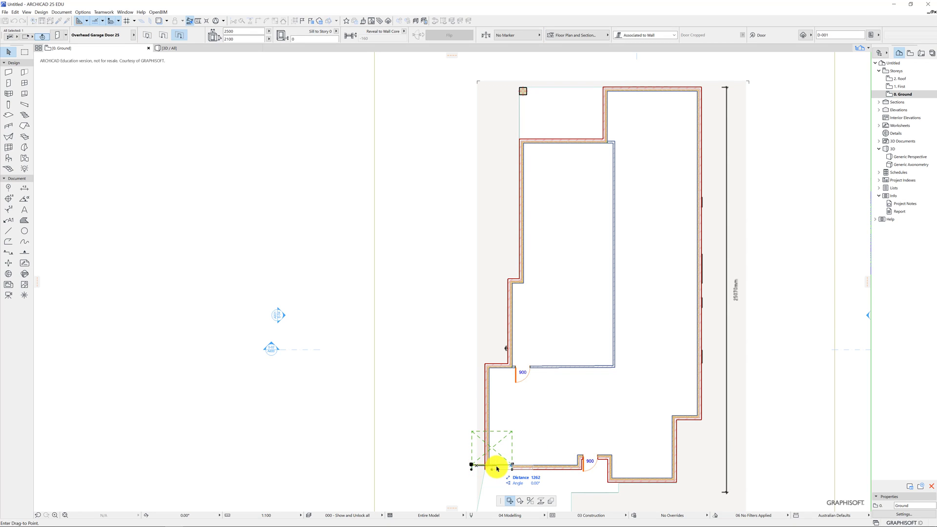
pyautogui.click(528, 467)
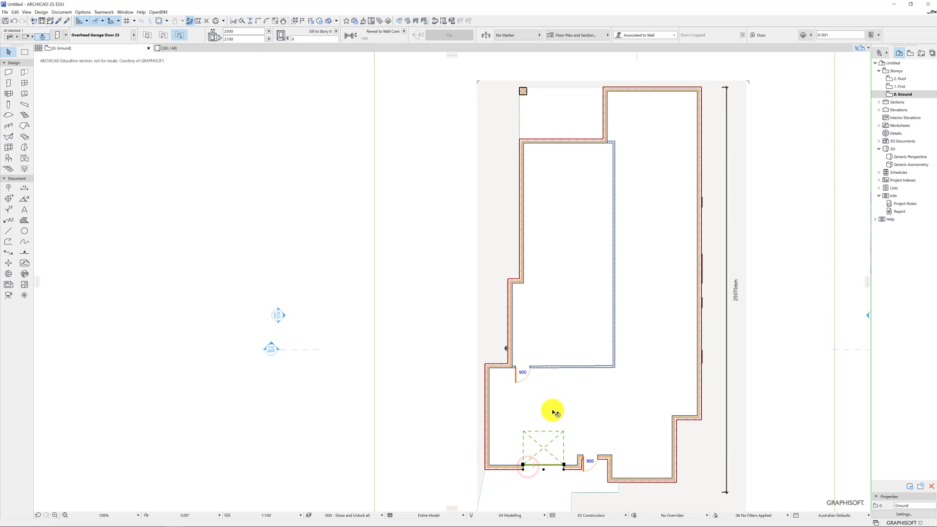
# In the 3D perspective, widen the garage door to 4000 and shift it left
pyautogui.click(905, 157)
pyautogui.doubleClick(905, 158)
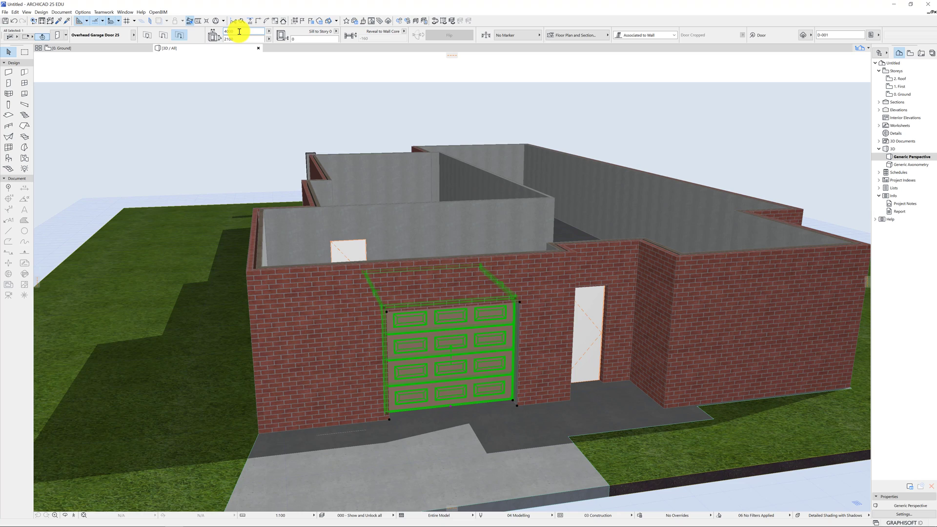
pyautogui.press('Return')
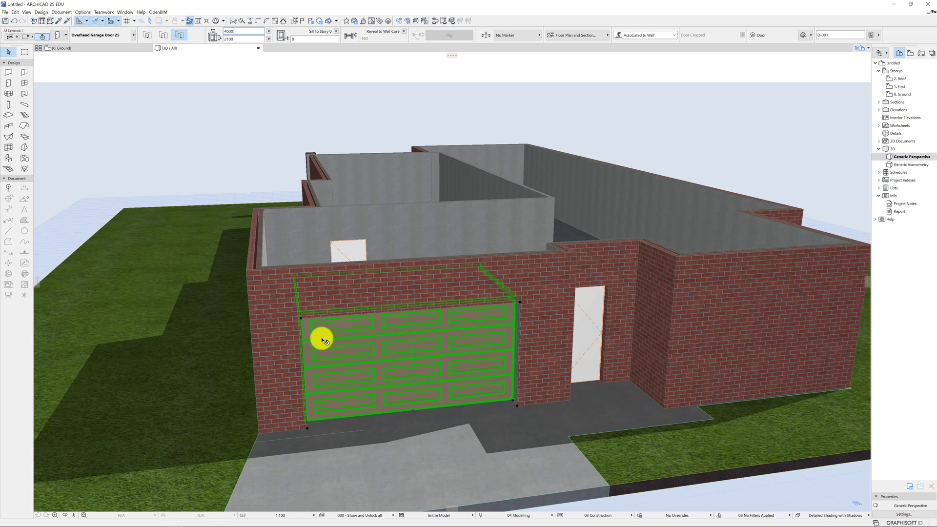
pyautogui.click(326, 329)
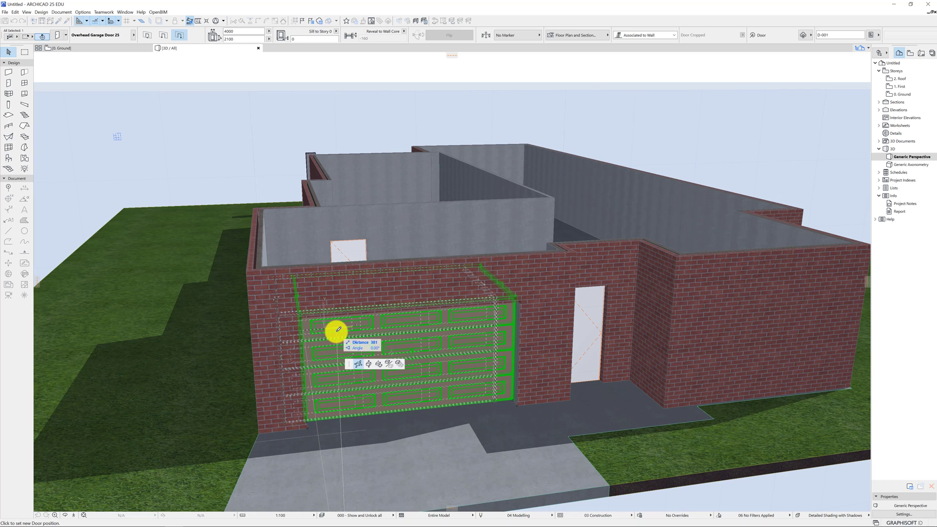
pyautogui.click(337, 329)
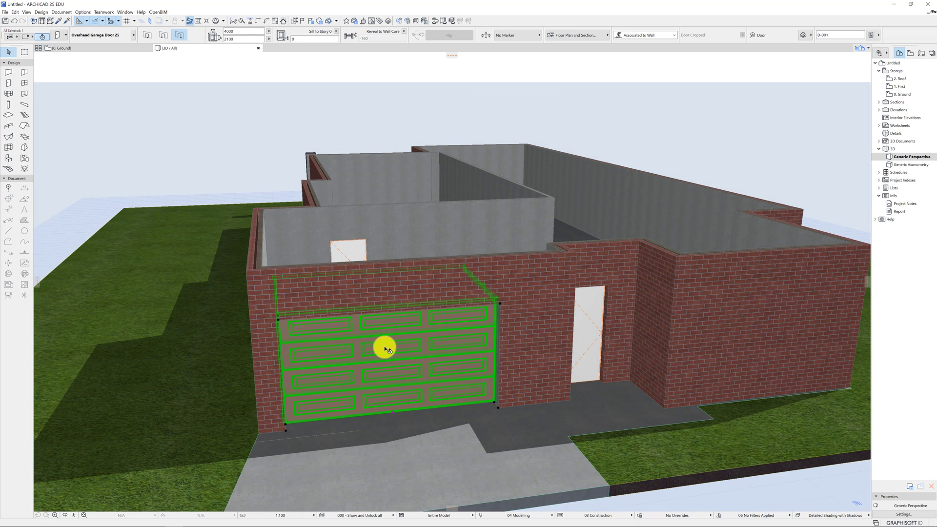
# Set the garage door width to 5000 and move it along the wall to fill the garage front
pyautogui.click(246, 33)
pyautogui.write('5000')
pyautogui.press('Return')
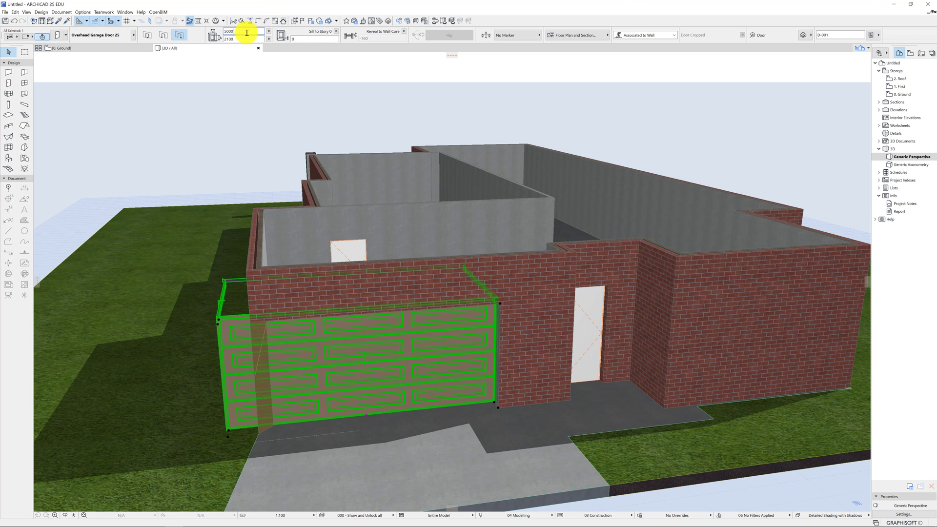
pyautogui.click(388, 347)
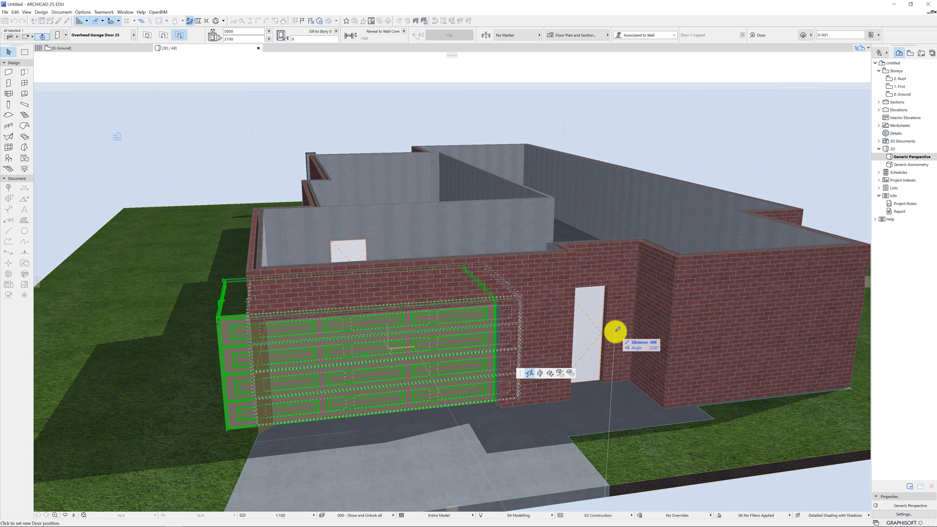
pyautogui.click(649, 326)
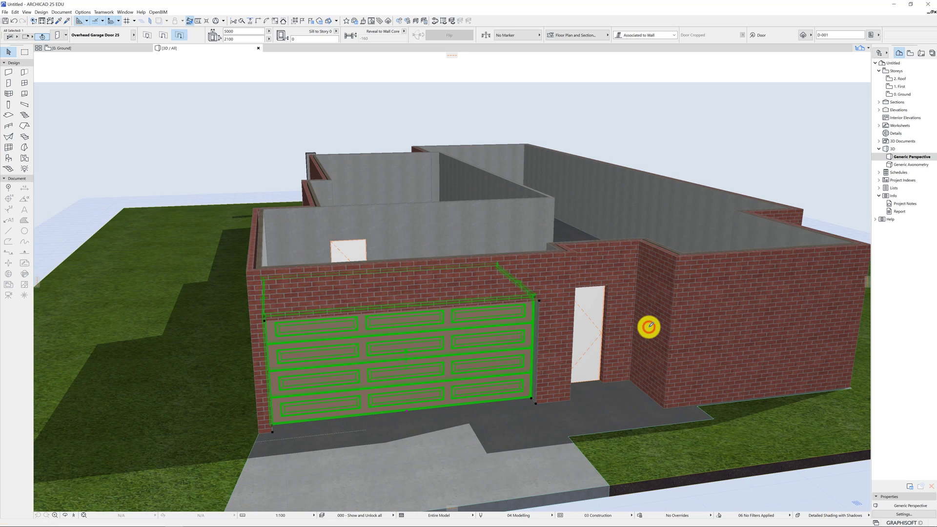
# Show the overhead garage door partly raised by setting its 3D opening height to 1000
pyautogui.doubleClick(367, 345)
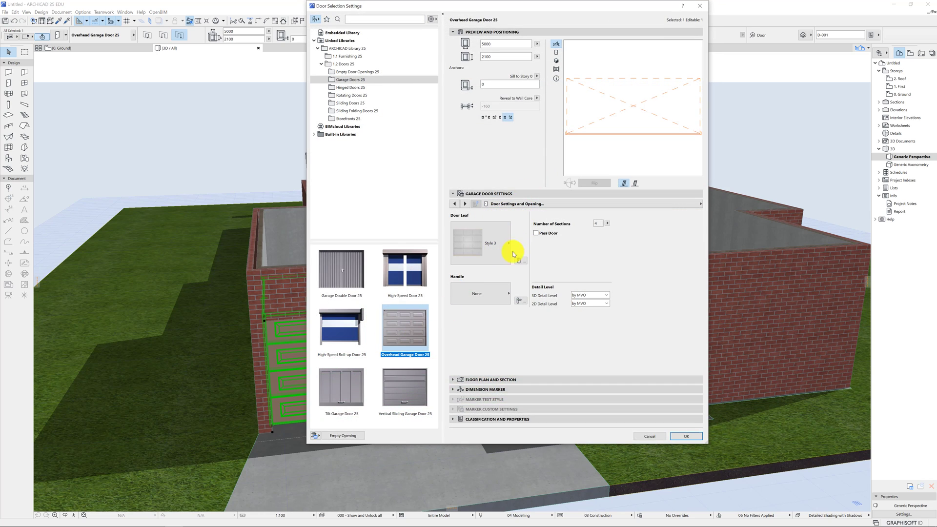
pyautogui.click(505, 298)
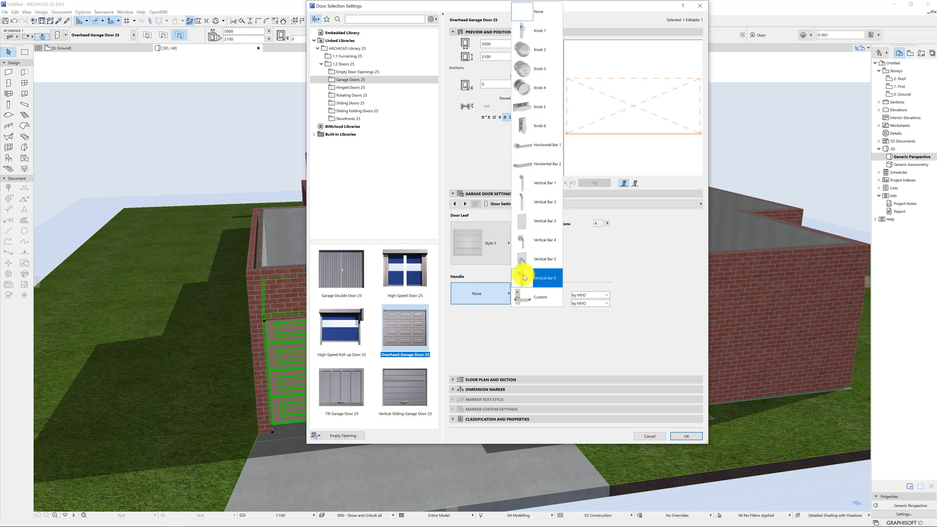
pyautogui.click(632, 246)
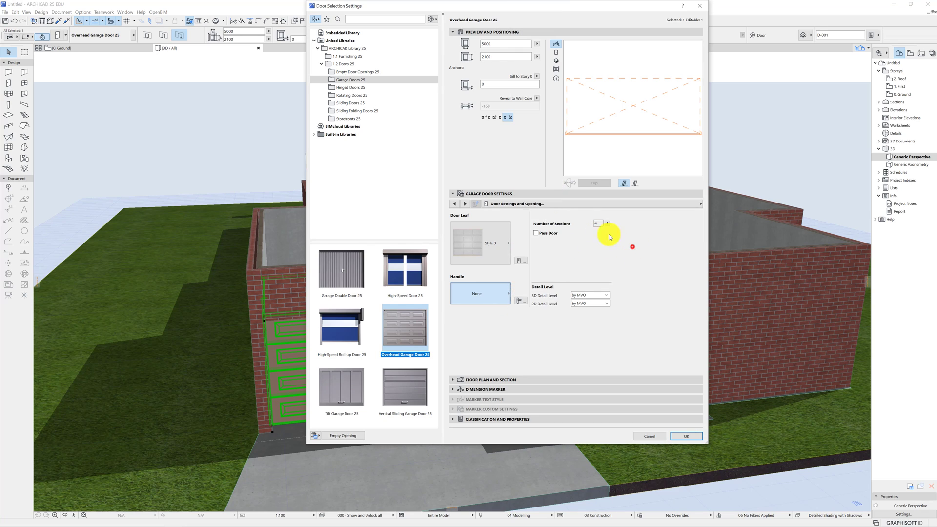
pyautogui.click(465, 205)
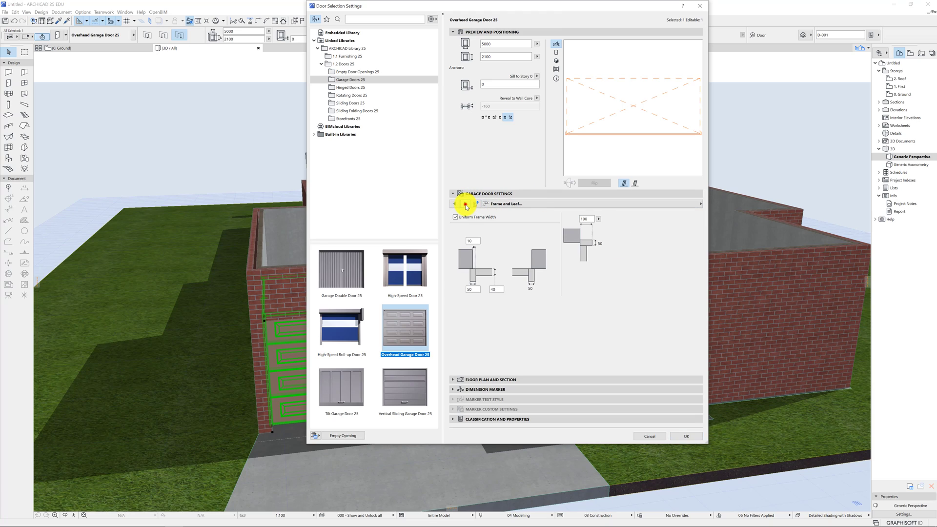
pyautogui.click(465, 205)
pyautogui.click(465, 205)
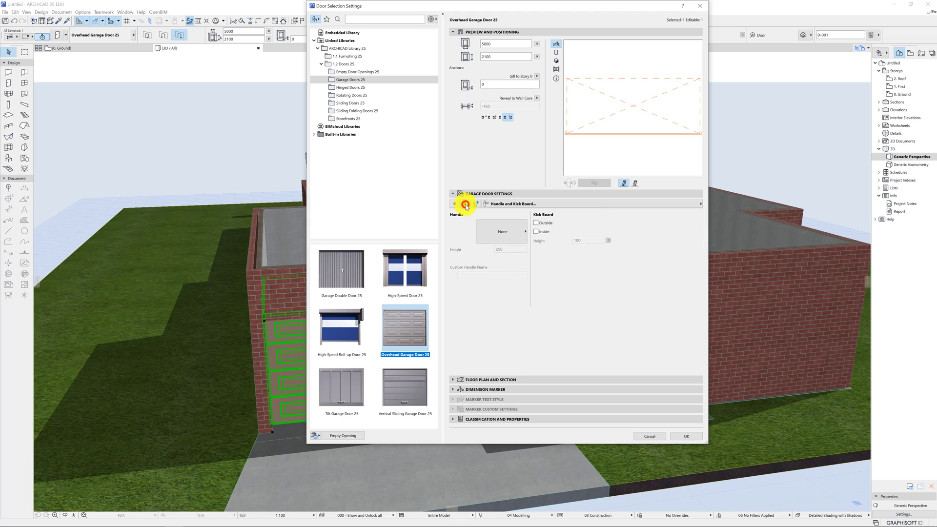
pyautogui.click(466, 204)
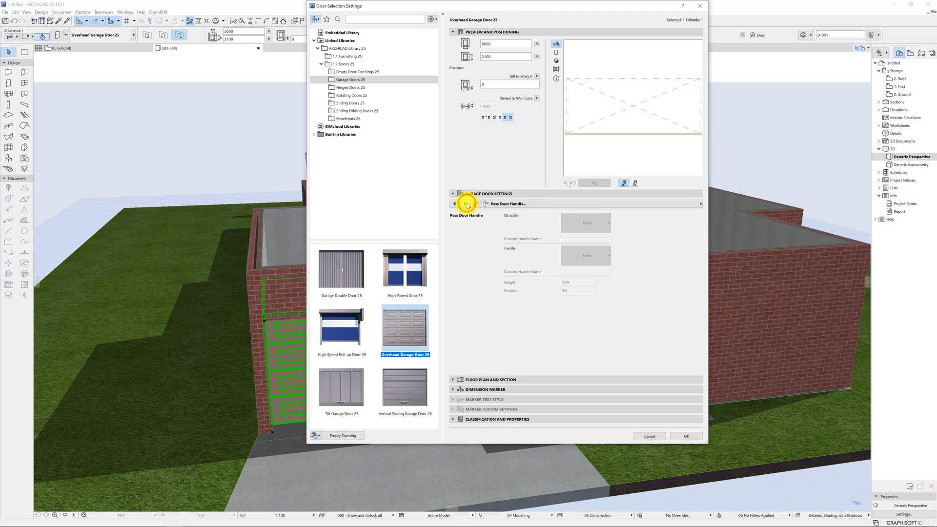
pyautogui.click(467, 205)
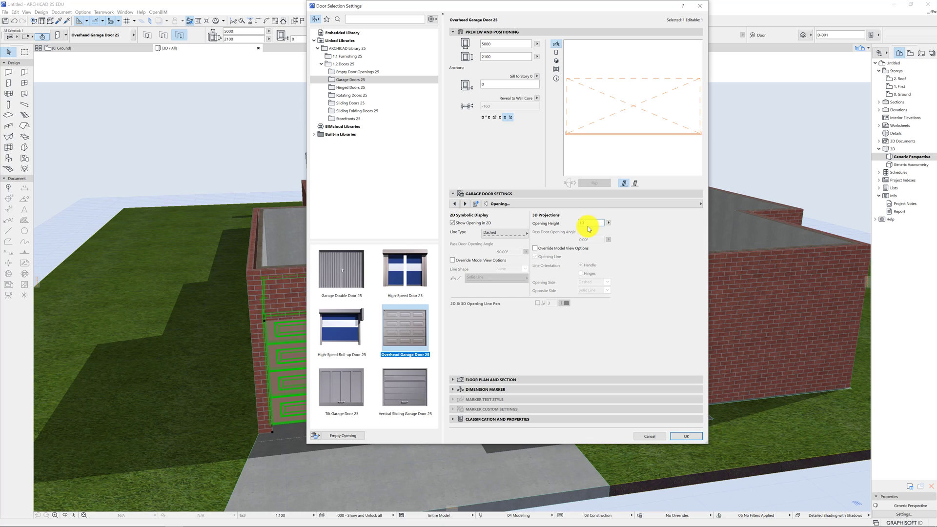
pyautogui.click(692, 437)
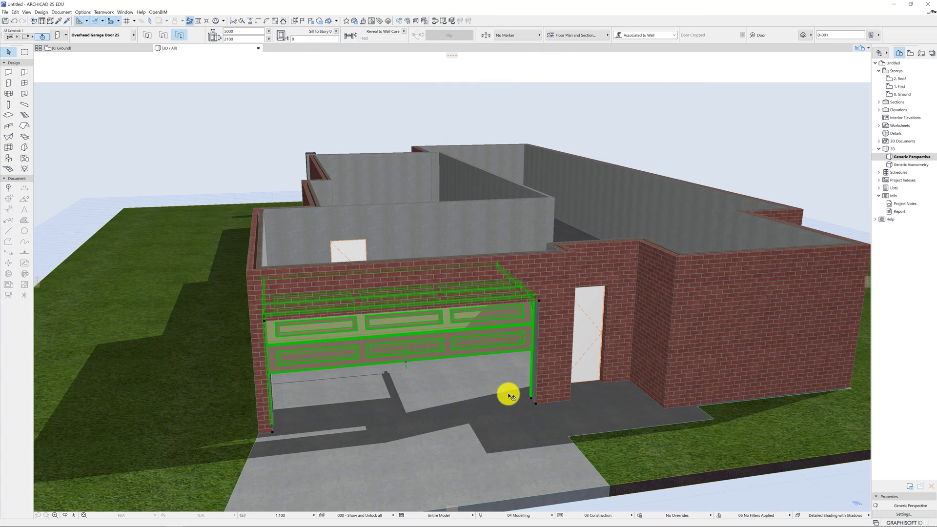
# Select the plain front door in the 3D view and bring up its Door Settings
pyautogui.moveTo(520, 380); pyautogui.dragTo(431, 380, button='middle')
pyautogui.press('Escape')
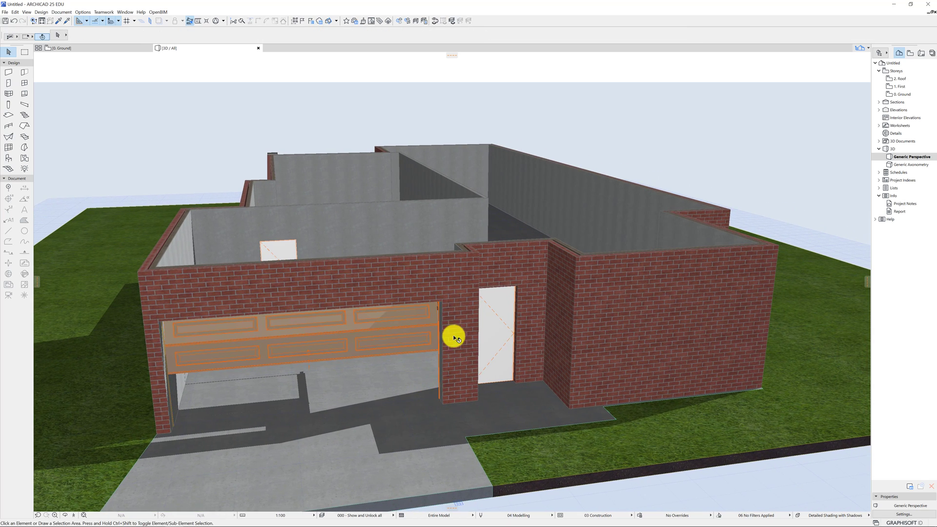
pyautogui.click(506, 327)
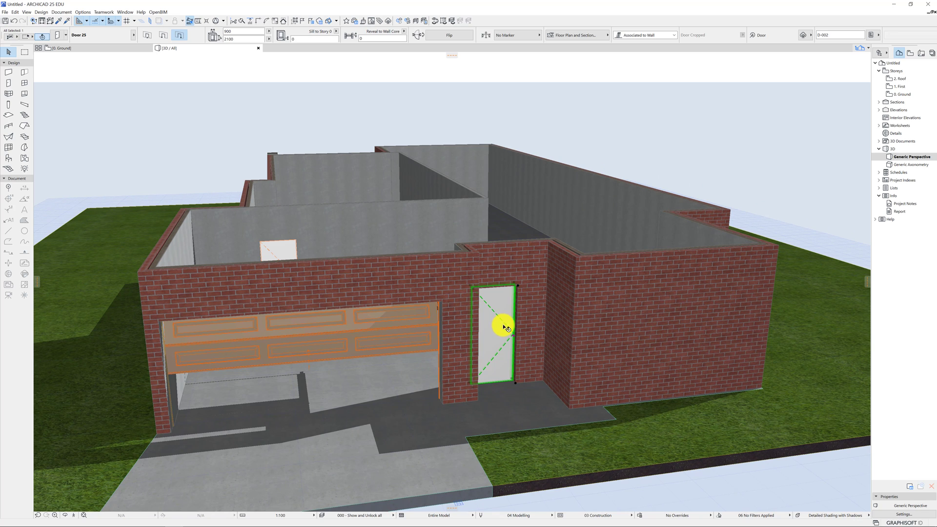
pyautogui.keyDown('shift'); pyautogui.moveTo(502, 324); pyautogui.dragTo(460, 323, button='middle'); pyautogui.keyUp('shift')
pyautogui.click(482, 319)
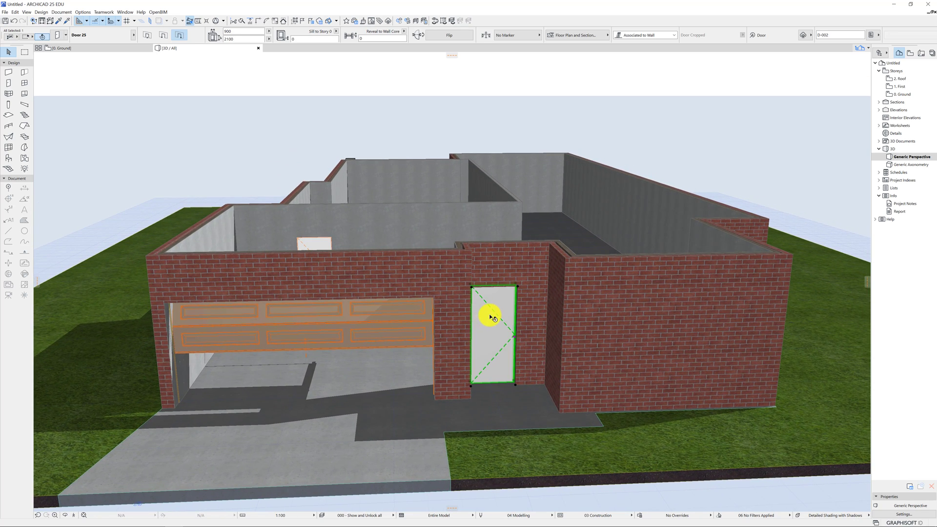
pyautogui.click(490, 316)
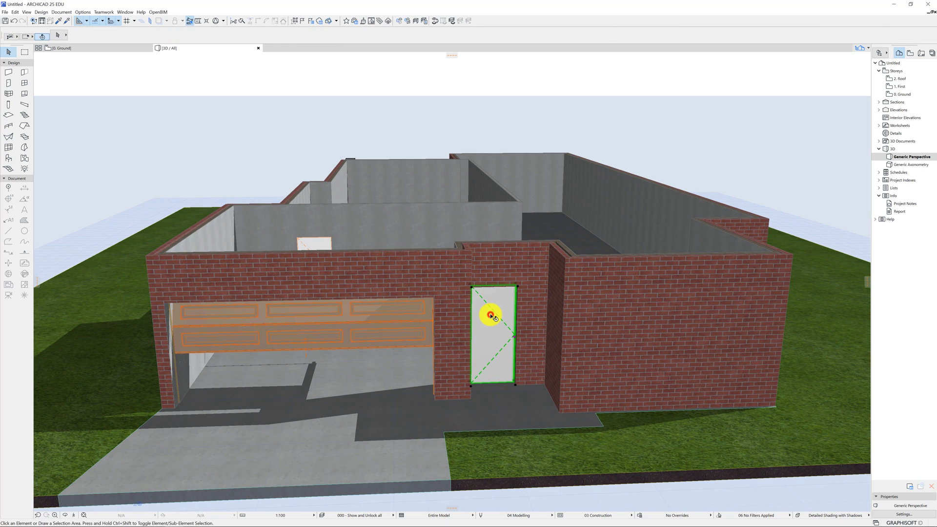
pyautogui.hotkey('ctrl', 't')
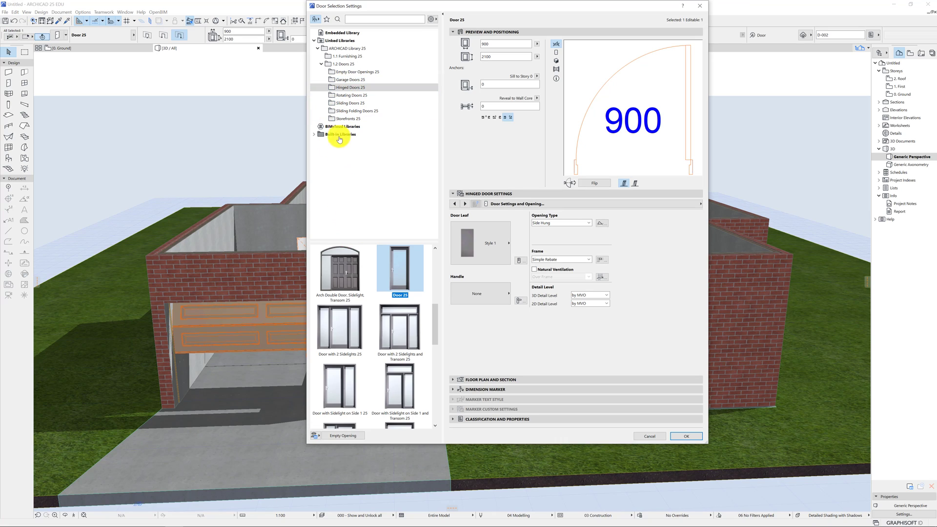
# Make it a Door with Sidelight on Side 1 and Transom 25, Prairie Style leaf, Handle 7
pyautogui.scroll(-2, 352, 361)
pyautogui.scroll(-3, 351, 361)
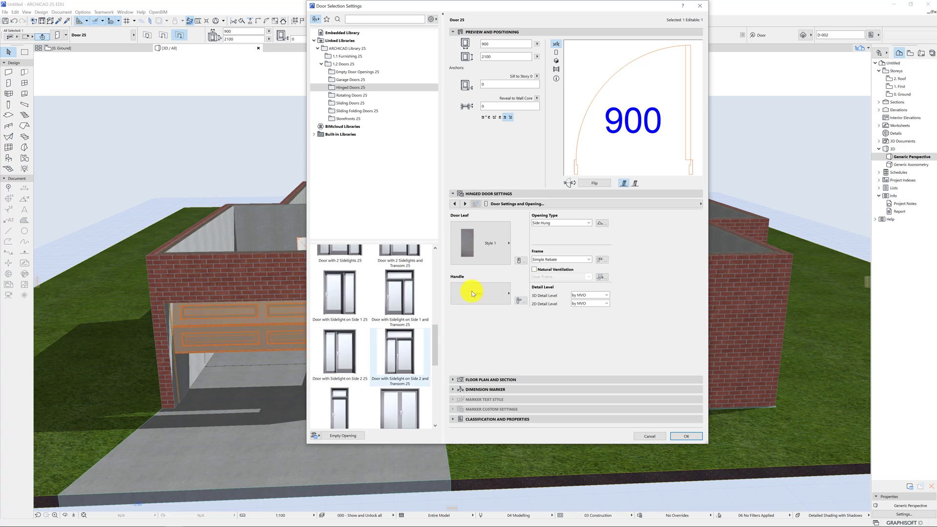
pyautogui.moveTo(532, 13); pyautogui.dragTo(748, 33)
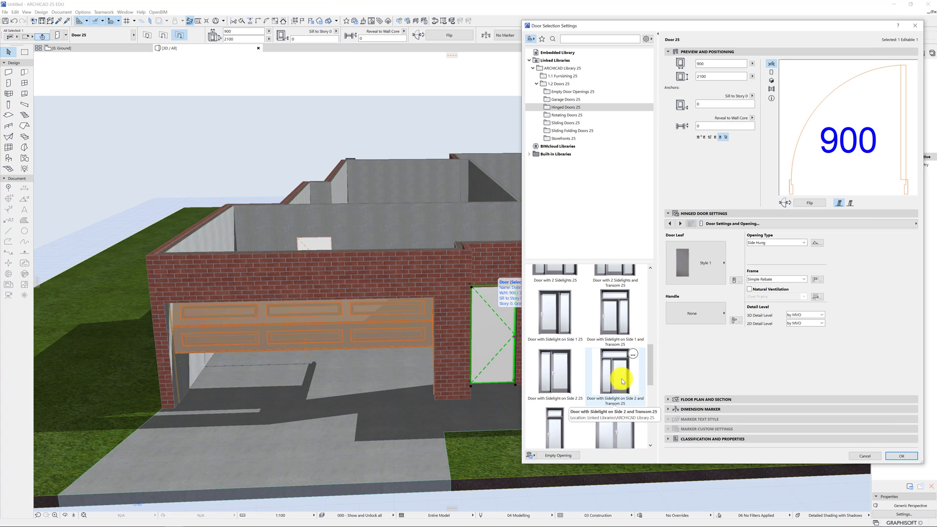
pyautogui.click(610, 315)
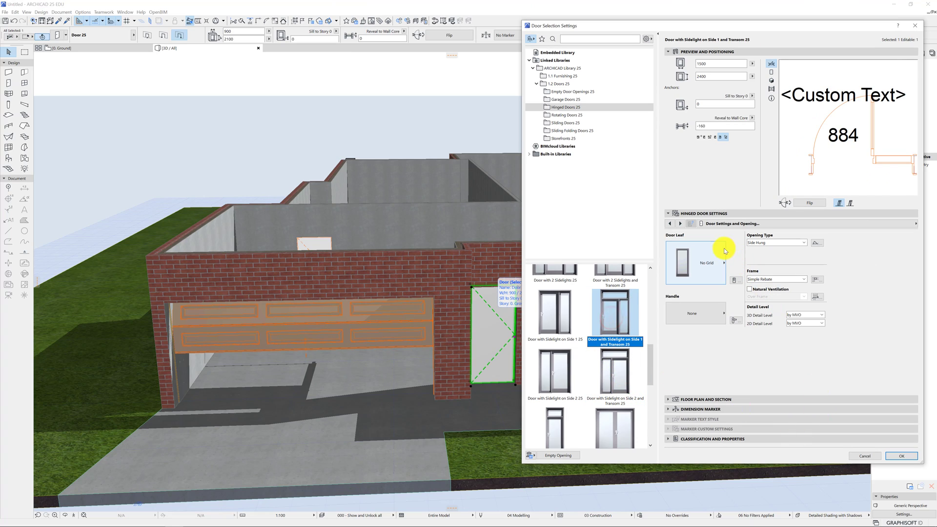
pyautogui.click(721, 264)
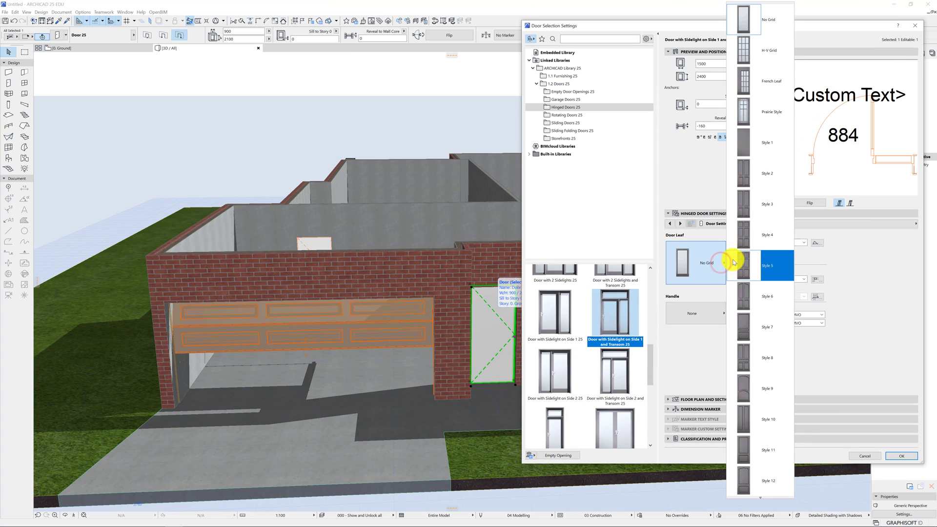
pyautogui.click(767, 115)
pyautogui.click(713, 310)
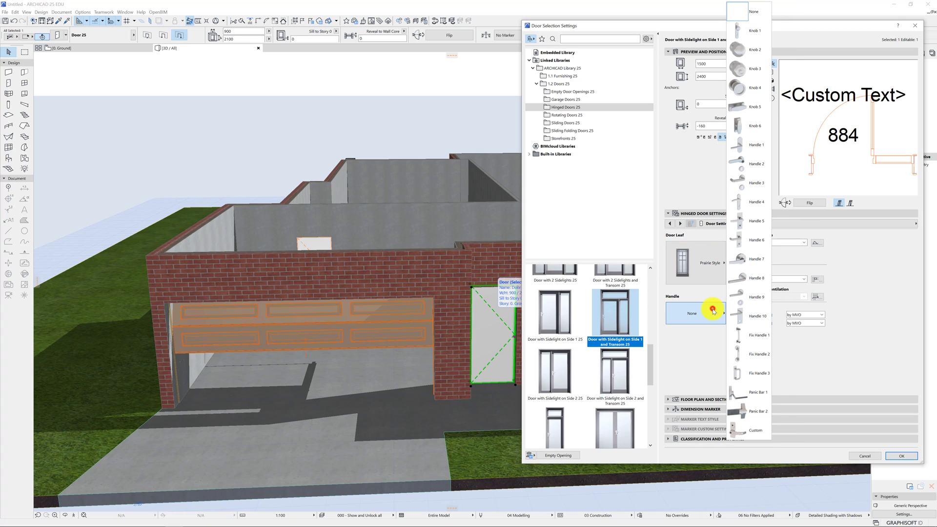
pyautogui.click(752, 256)
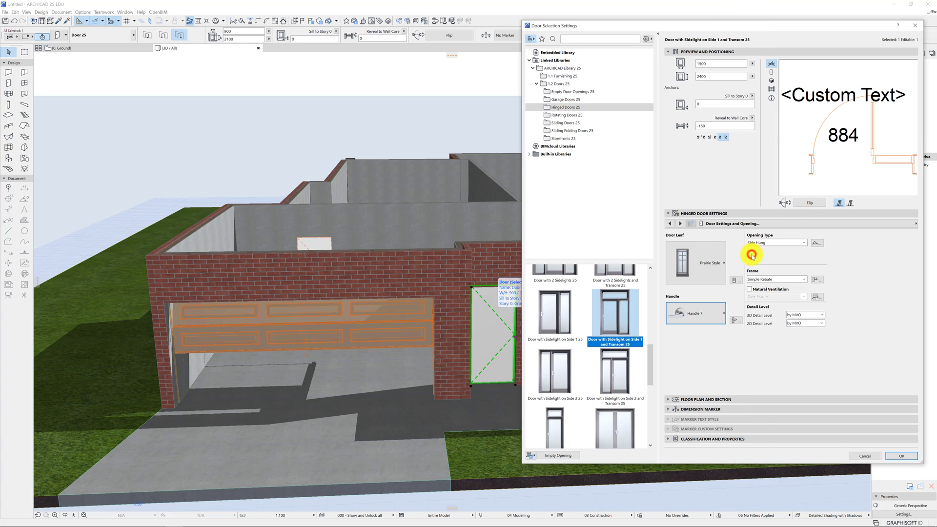
pyautogui.click(896, 458)
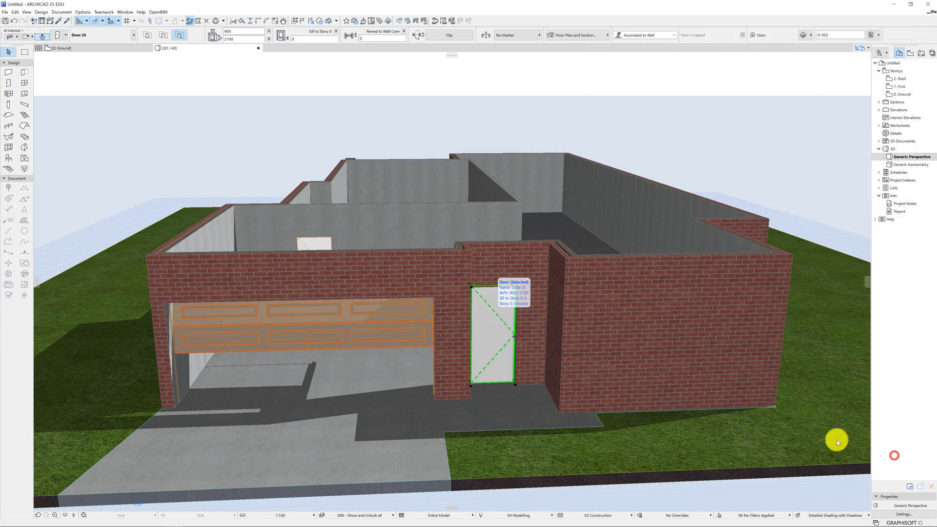
# Switch the front door to Door with Sidelight on Side 2 and Transom 25, H-V Grid leaf, Handle 7
pyautogui.doubleClick(498, 318)
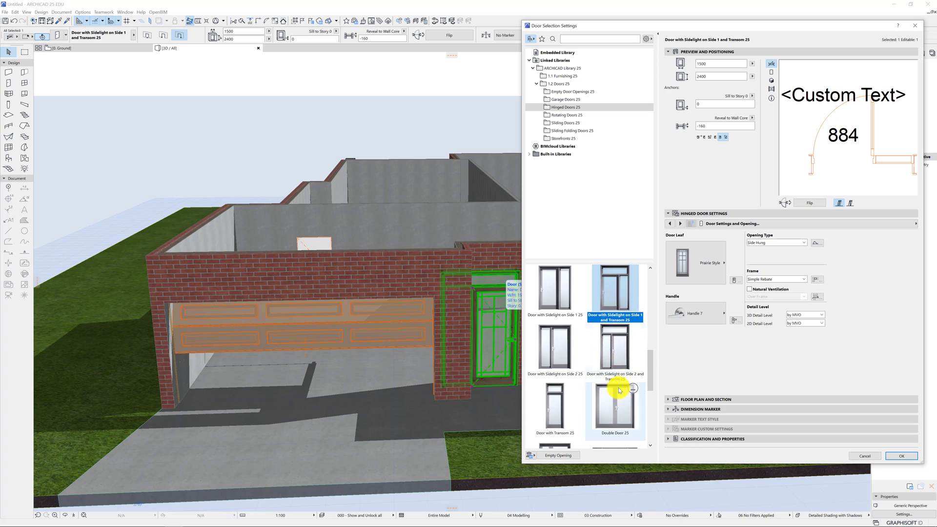
pyautogui.click(613, 340)
pyautogui.click(725, 260)
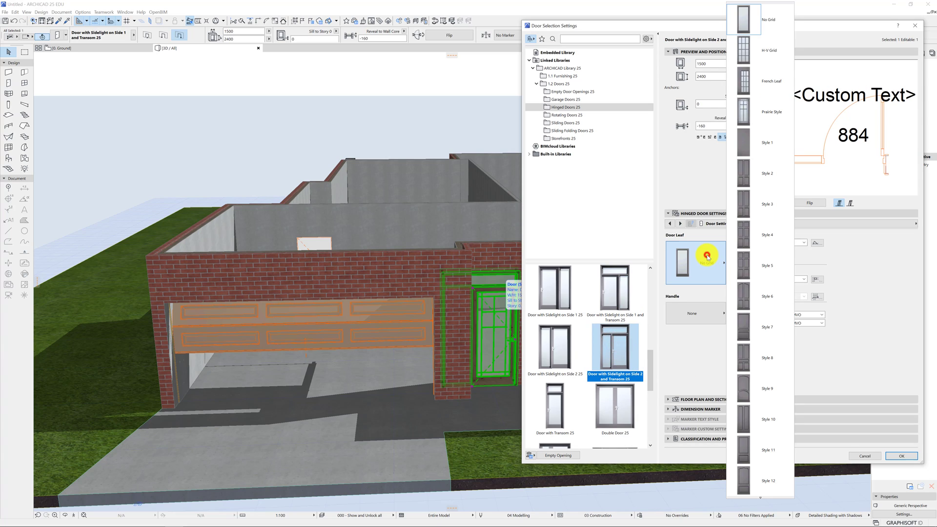
pyautogui.click(761, 48)
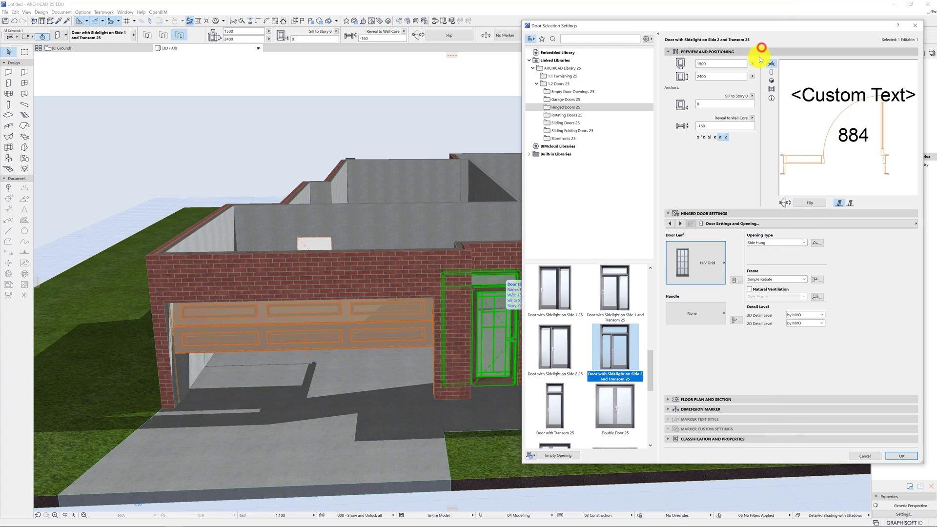
pyautogui.click(679, 312)
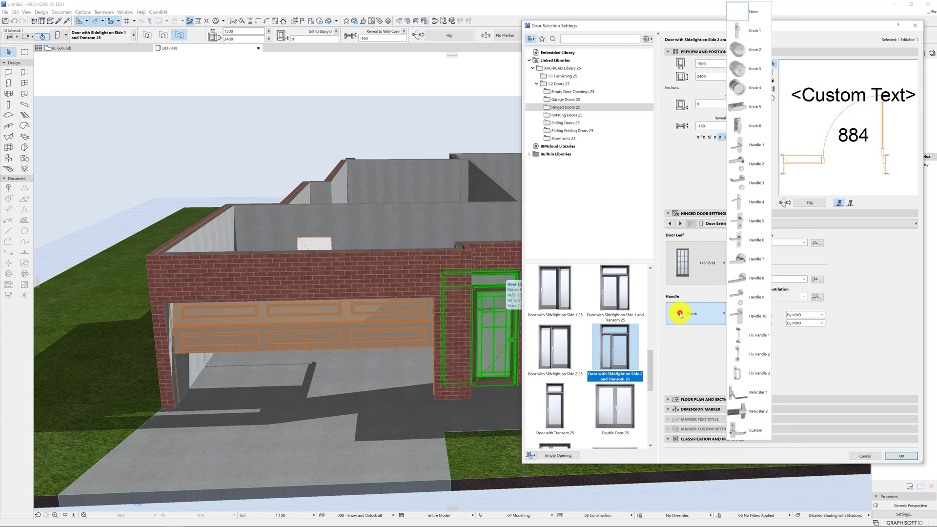
pyautogui.click(746, 263)
pyautogui.click(908, 456)
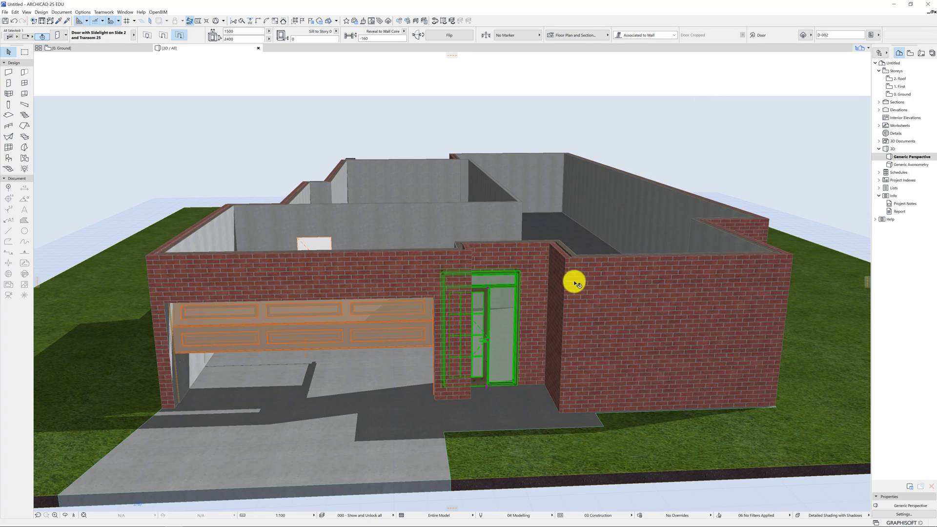
# On the 0. Ground floor plan, drag the porch door right along its wall, then reselect it
pyautogui.click(899, 95)
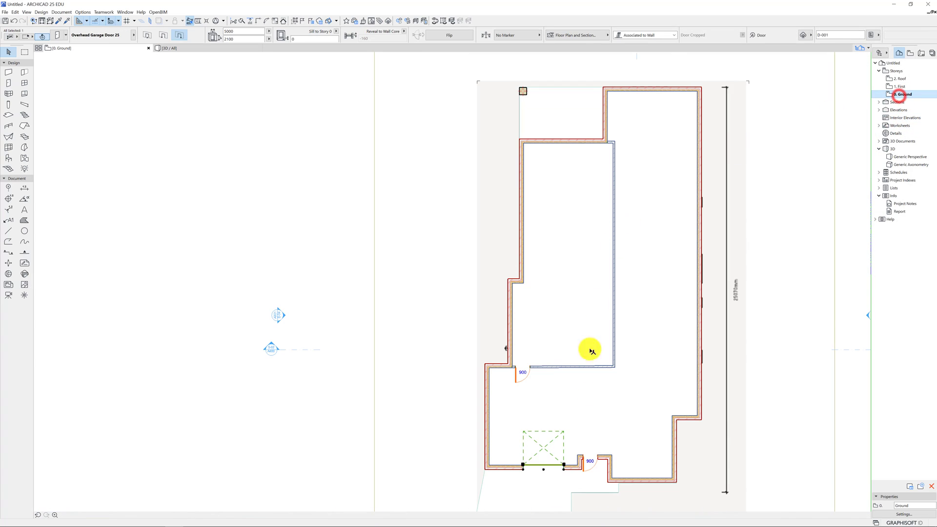
pyautogui.click(575, 446)
pyautogui.scroll(1, 548, 417)
pyautogui.scroll(5, 547, 417)
pyautogui.click(615, 355)
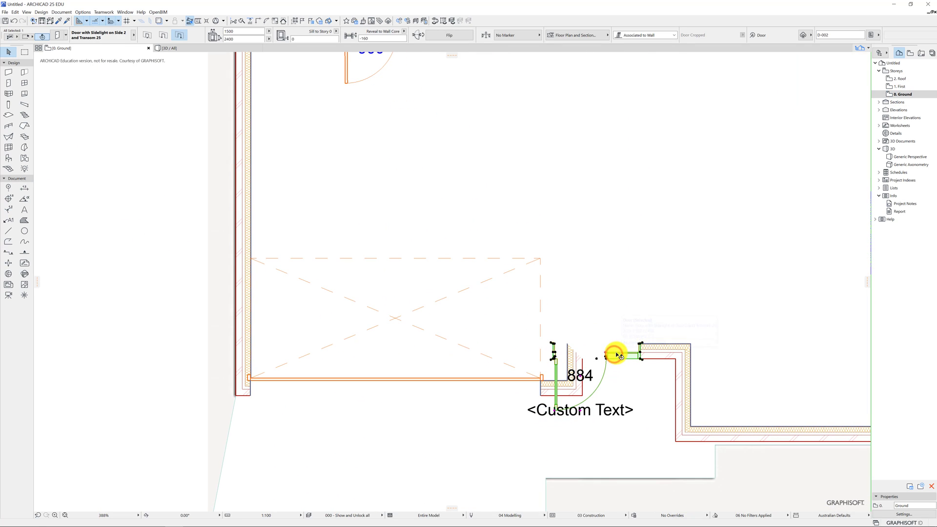
pyautogui.click(614, 353)
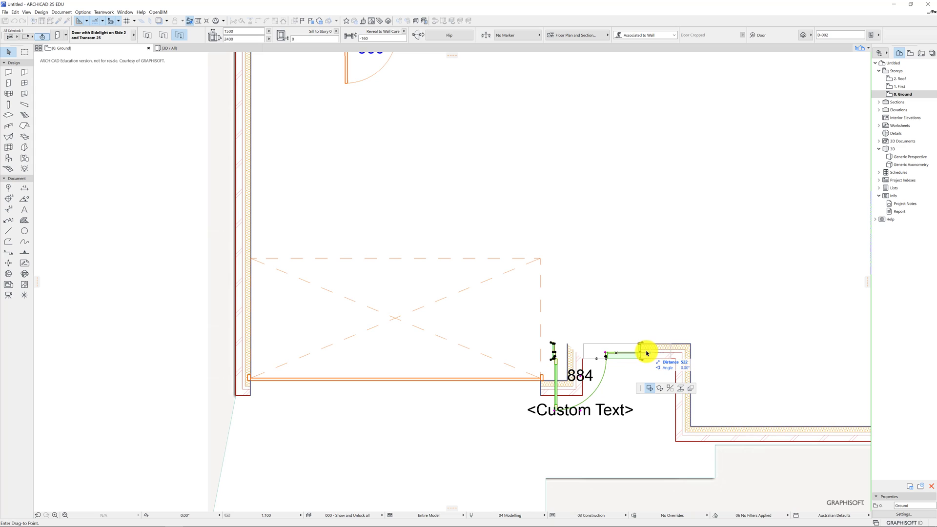
pyautogui.click(647, 353)
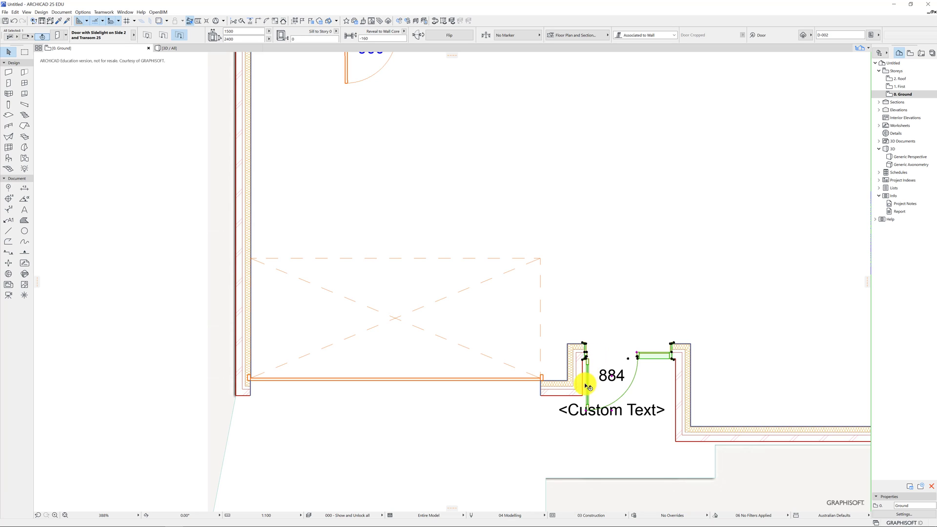
pyautogui.click(611, 414)
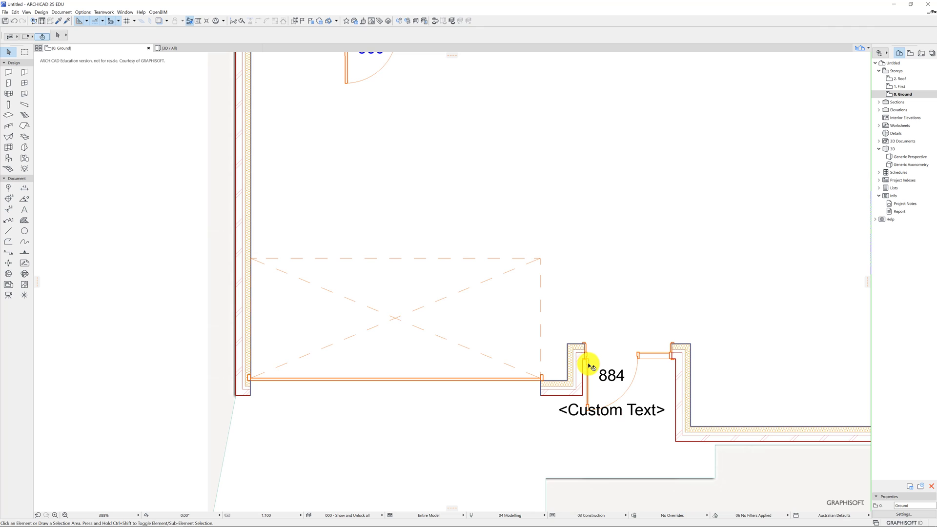
pyautogui.click(589, 366)
# Set the sidelight door's 3D opening angle to 70° on the Opening Type and Angle page
pyautogui.doubleClick(589, 365)
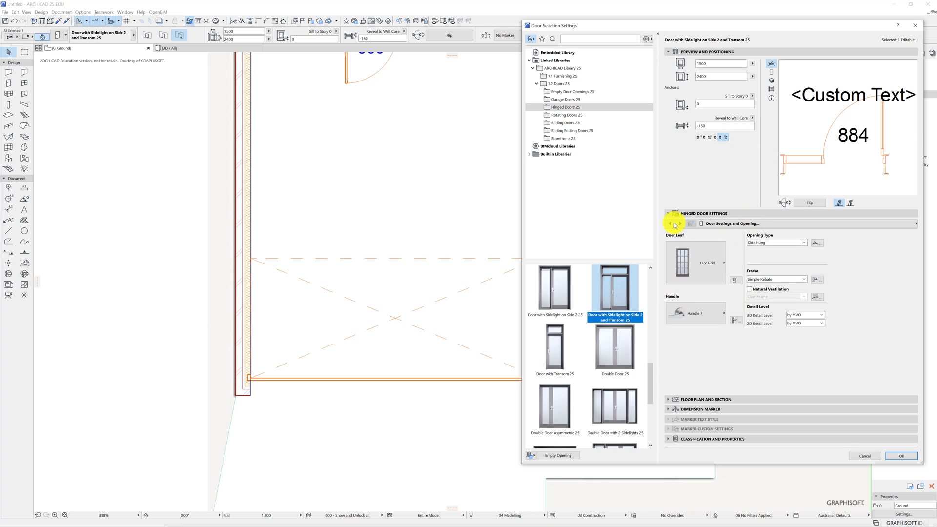
pyautogui.click(680, 224)
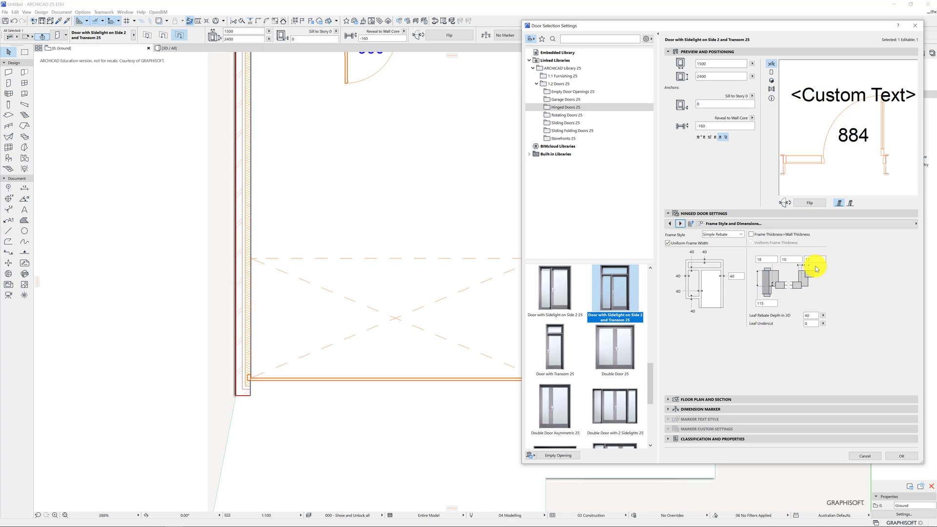
pyautogui.click(681, 224)
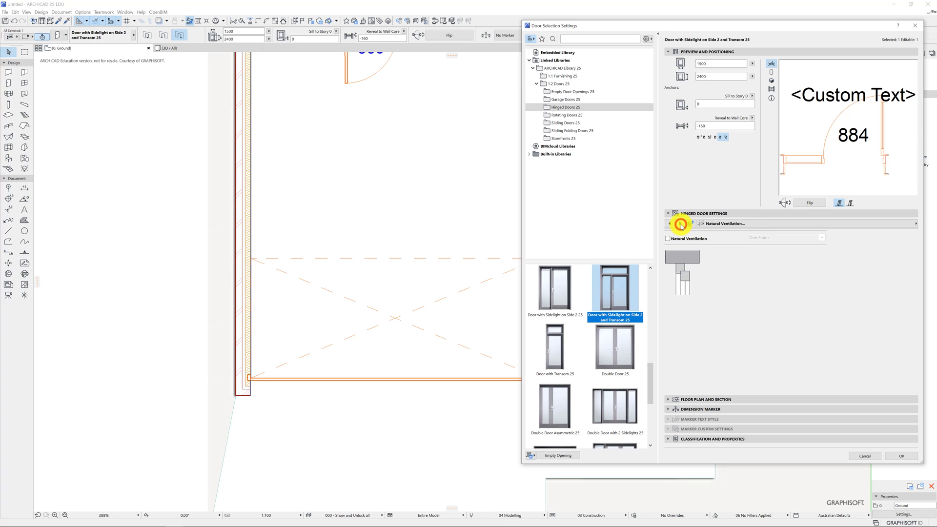
pyautogui.click(681, 224)
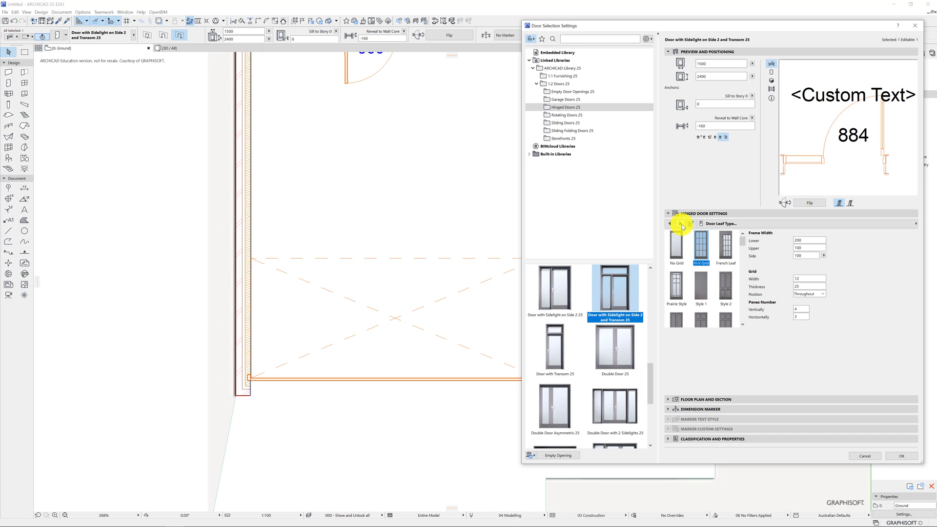
pyautogui.click(681, 224)
pyautogui.click(680, 224)
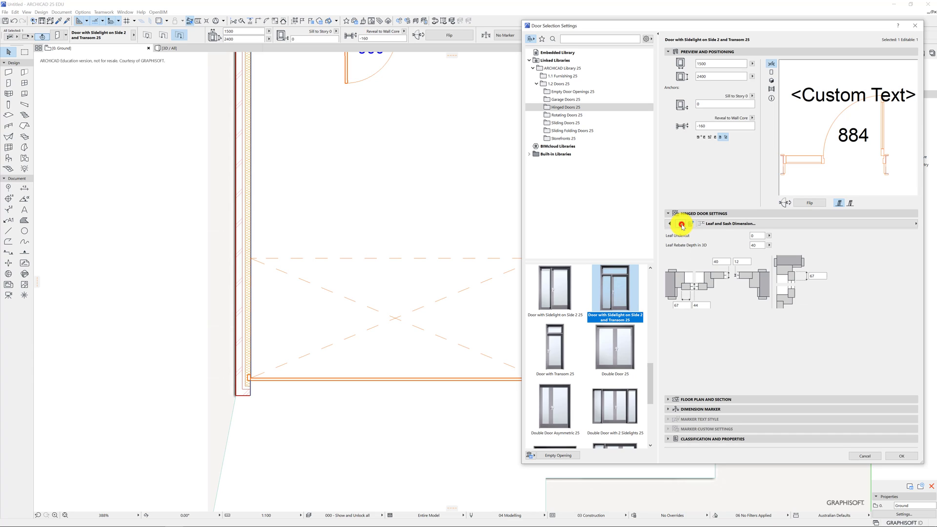
pyautogui.click(681, 224)
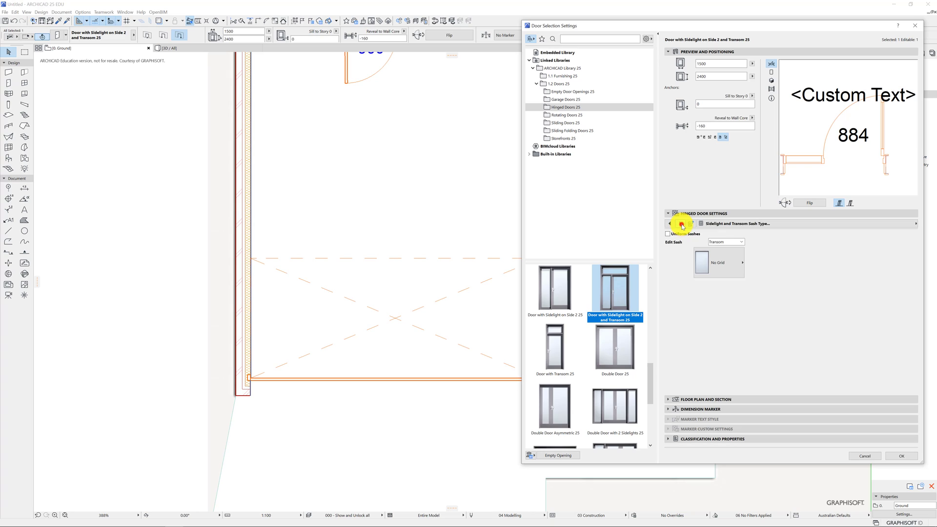
pyautogui.click(681, 224)
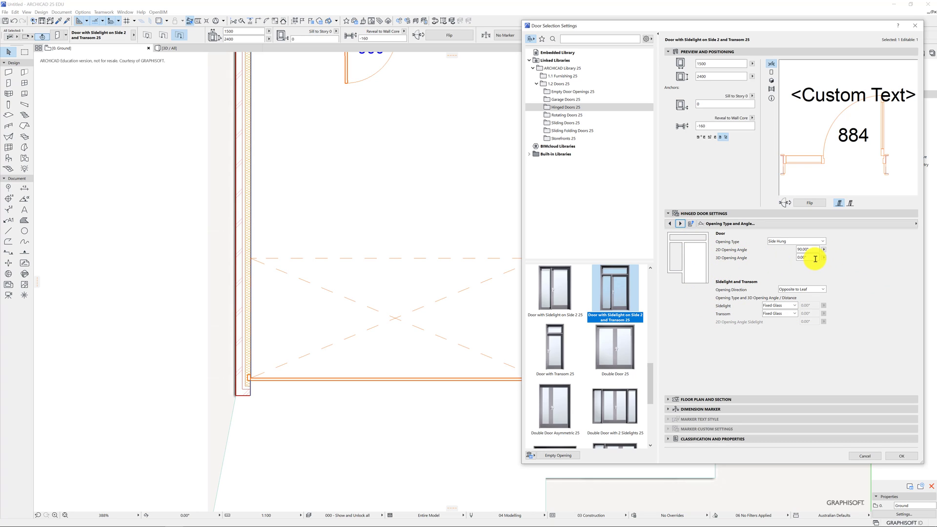
pyautogui.moveTo(814, 258); pyautogui.dragTo(791, 257)
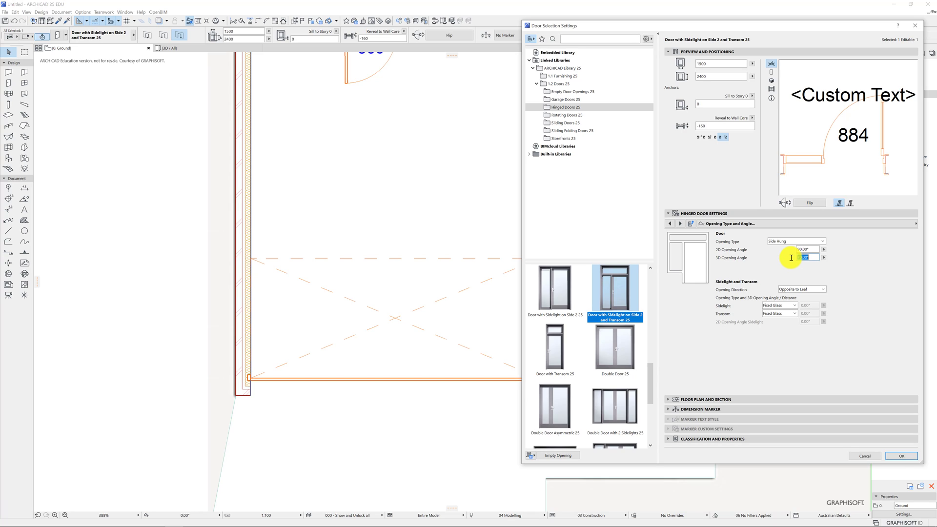
pyautogui.click(902, 457)
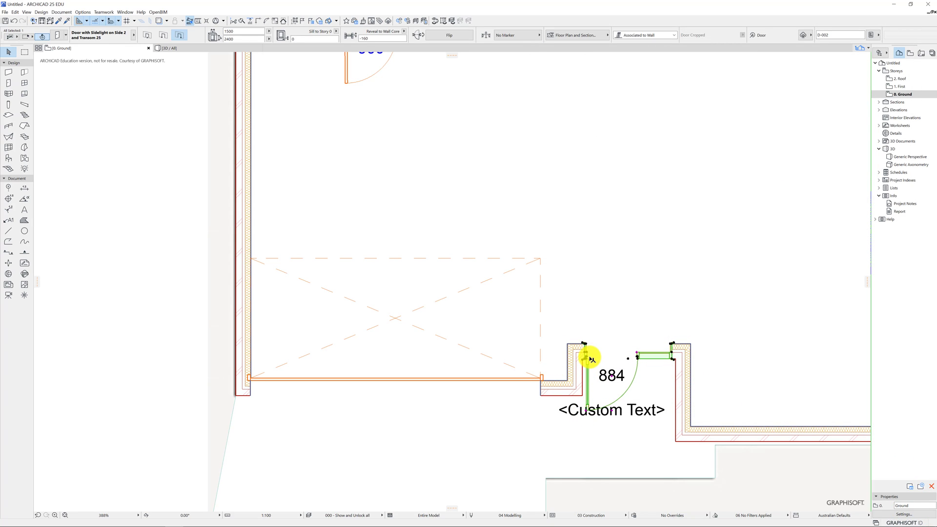
# Flip the sidelight door to swing inward and check it in the Generic Perspective view
pyautogui.click(442, 38)
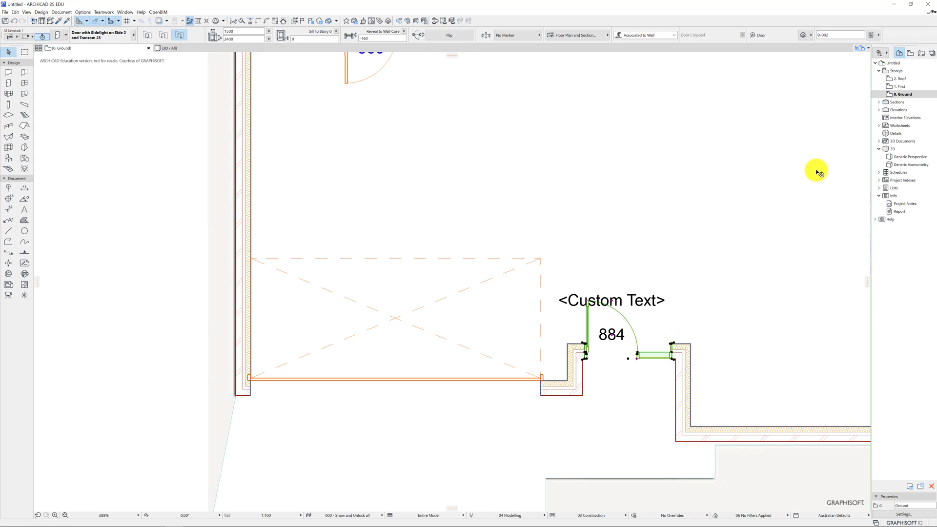
pyautogui.doubleClick(899, 158)
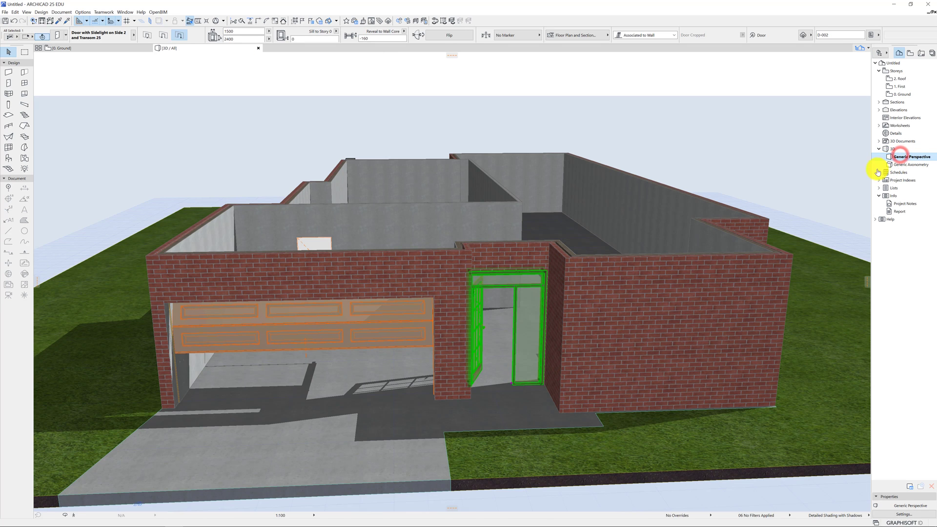
pyautogui.click(314, 242)
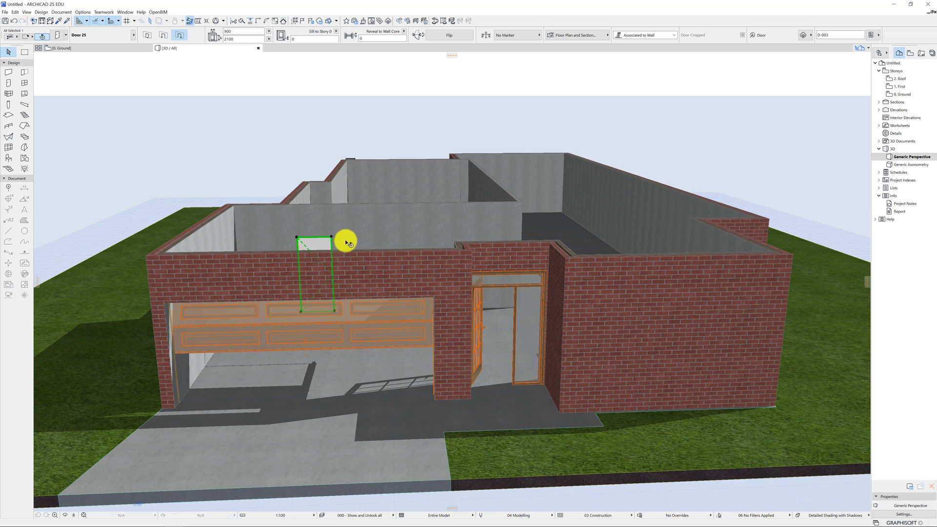
pyautogui.doubleClick(903, 95)
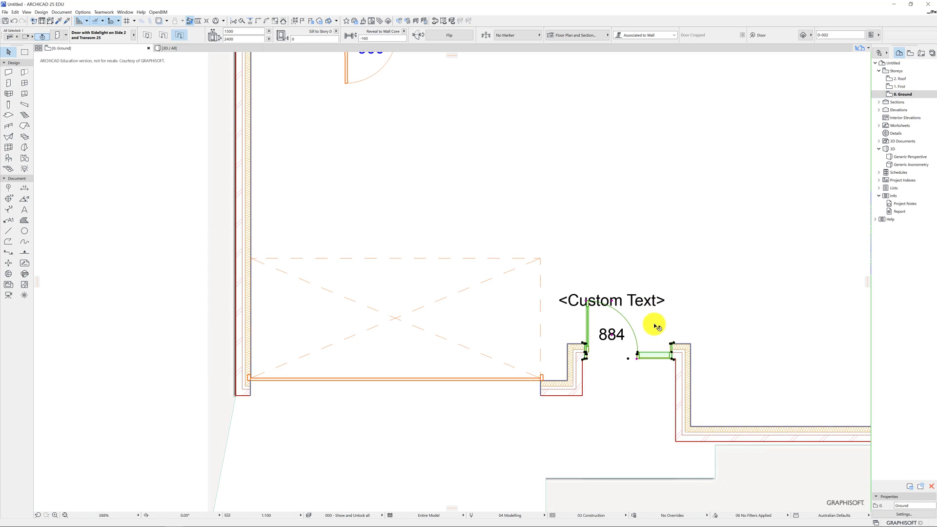
pyautogui.scroll(-3, 654, 328)
pyautogui.moveTo(696, 328); pyautogui.dragTo(617, 329, button='middle')
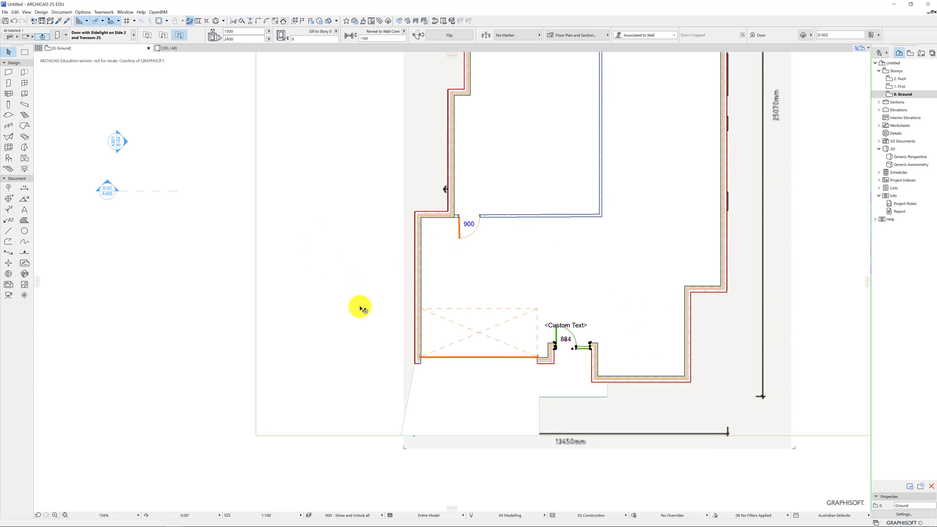
# Bring the traced plan image to the front so it shows above the walls
pyautogui.click(398, 242)
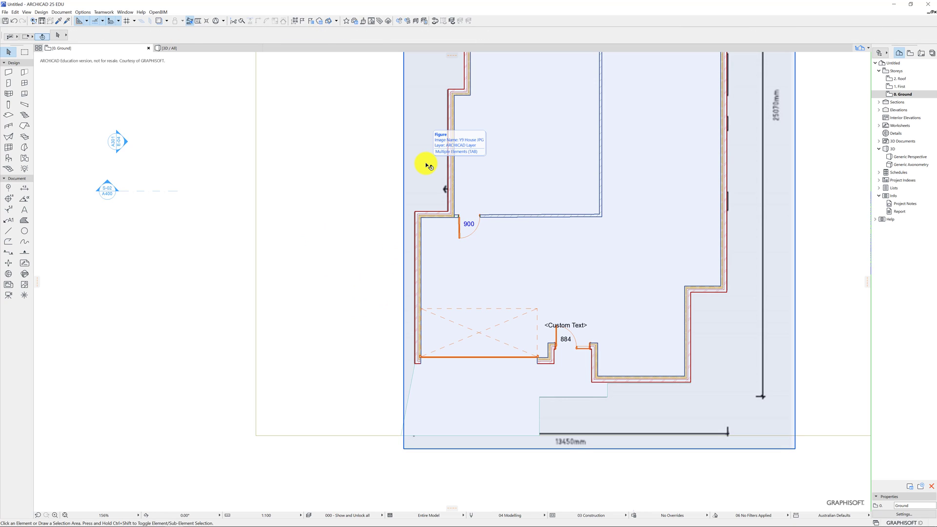
pyautogui.click(427, 164)
pyautogui.rightClick(426, 164)
pyautogui.moveTo(449, 227)
pyautogui.click(545, 231)
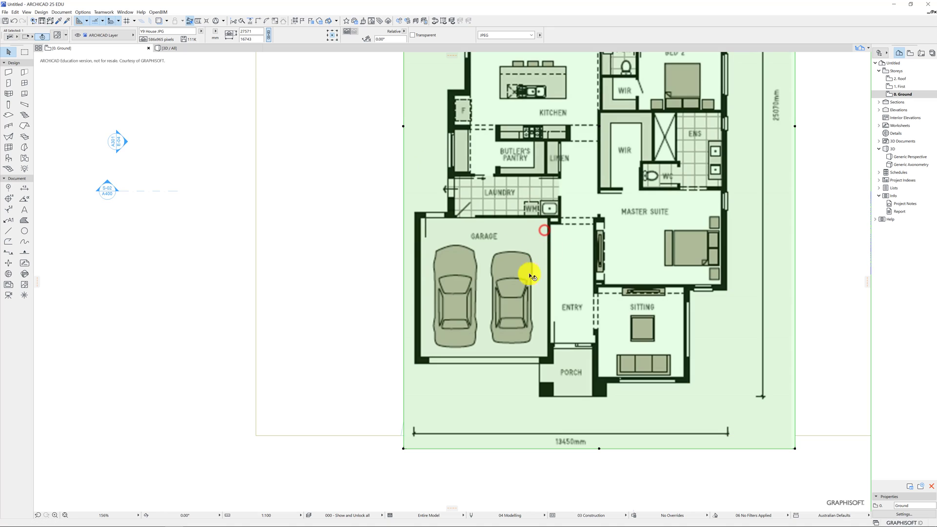
pyautogui.click(188, 147)
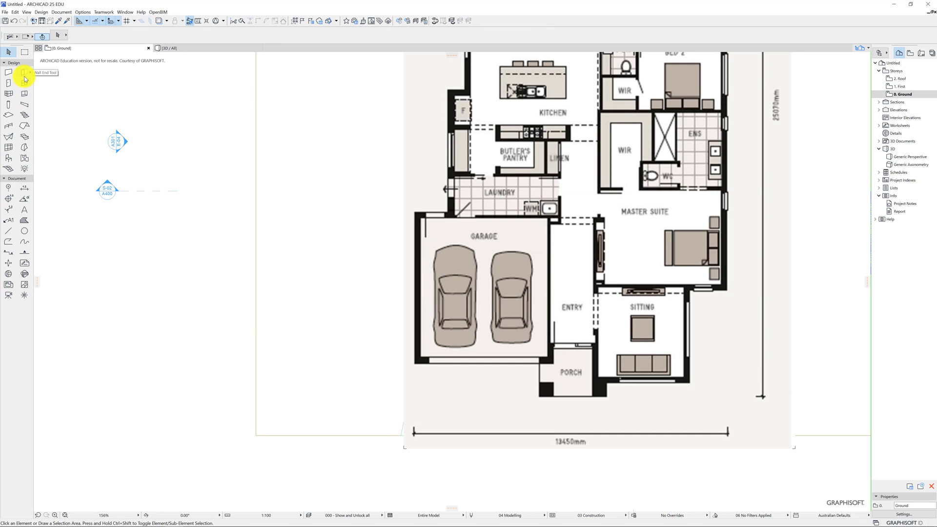
# Place a Window 25 in the Sitting room's south front wall
pyautogui.click(25, 83)
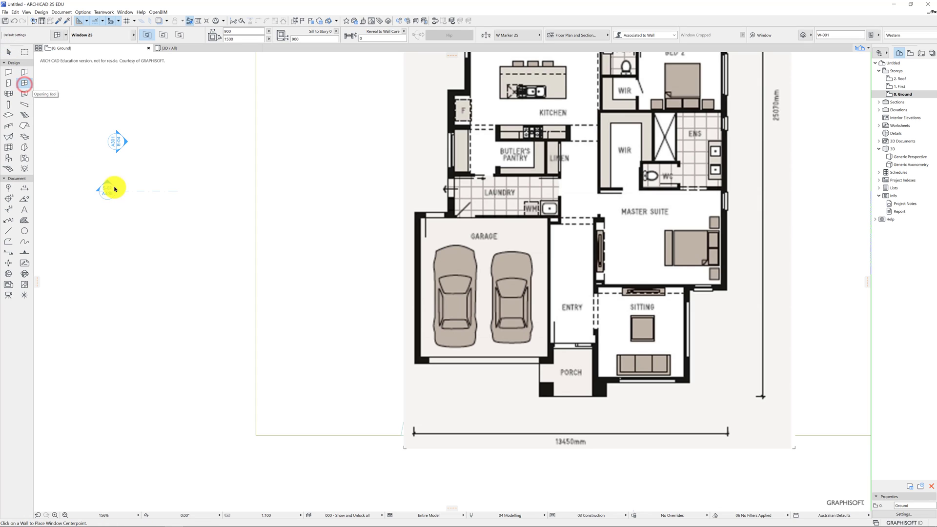
pyautogui.click(629, 381)
pyautogui.click(632, 409)
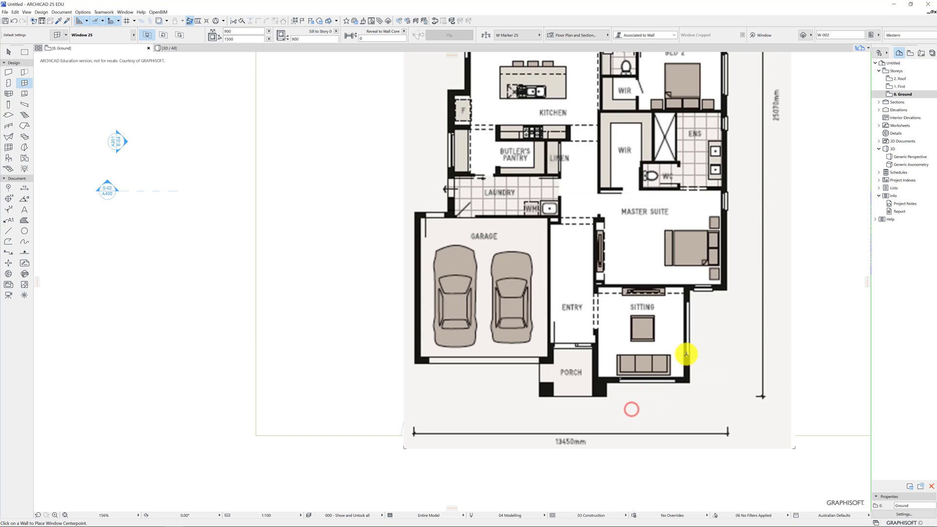
pyautogui.click(717, 358)
# Change the new front window to a 3000 × 1500 Splay Bay Window 25 from Bay and Bow Windows 25
pyautogui.press('Escape')
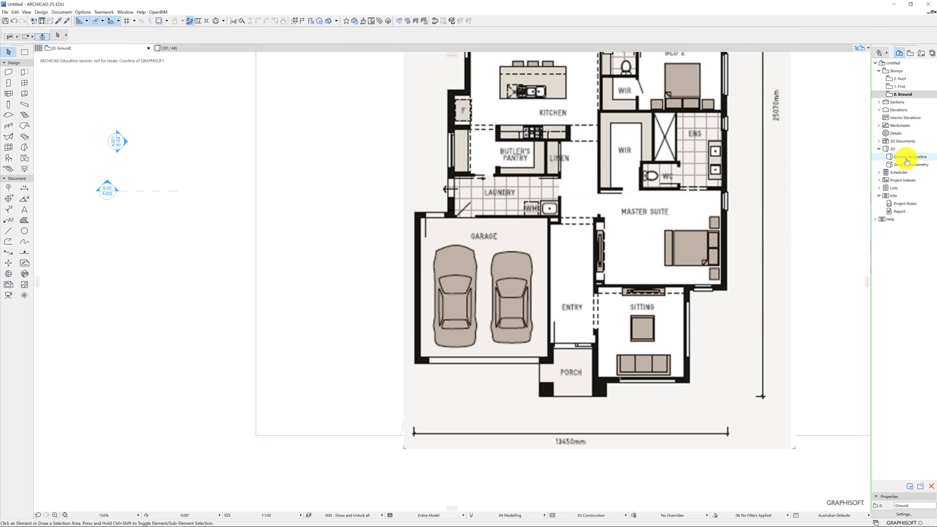
pyautogui.doubleClick(901, 157)
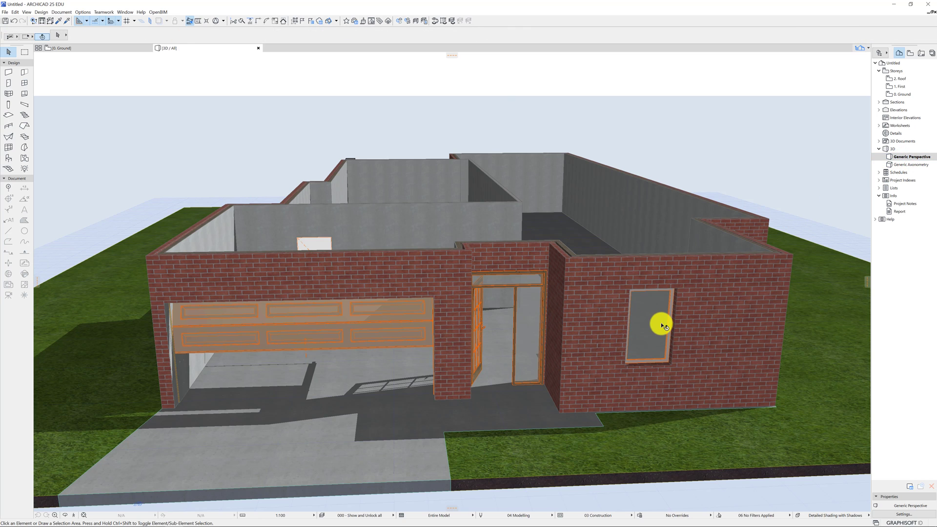
pyautogui.keyDown('shift'); pyautogui.moveTo(625, 308); pyautogui.dragTo(673, 326, button='middle'); pyautogui.keyUp('shift')
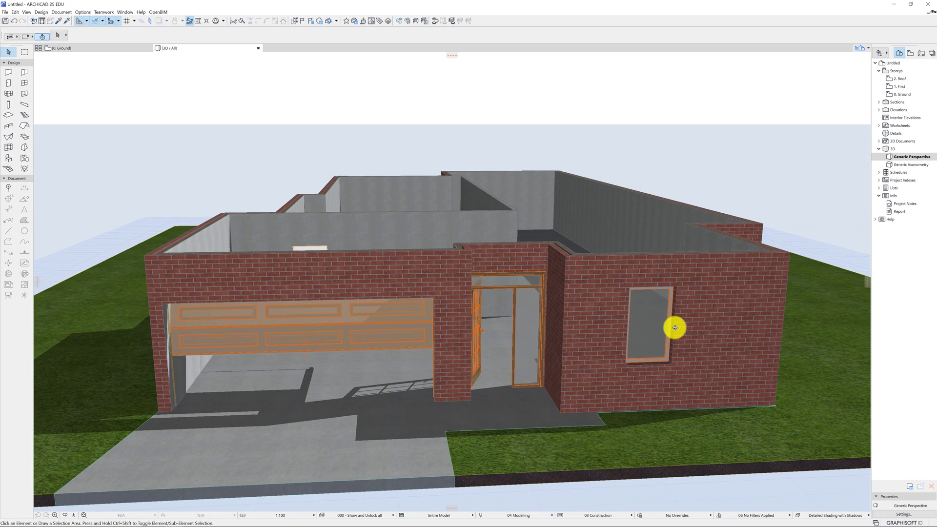
pyautogui.click(644, 315)
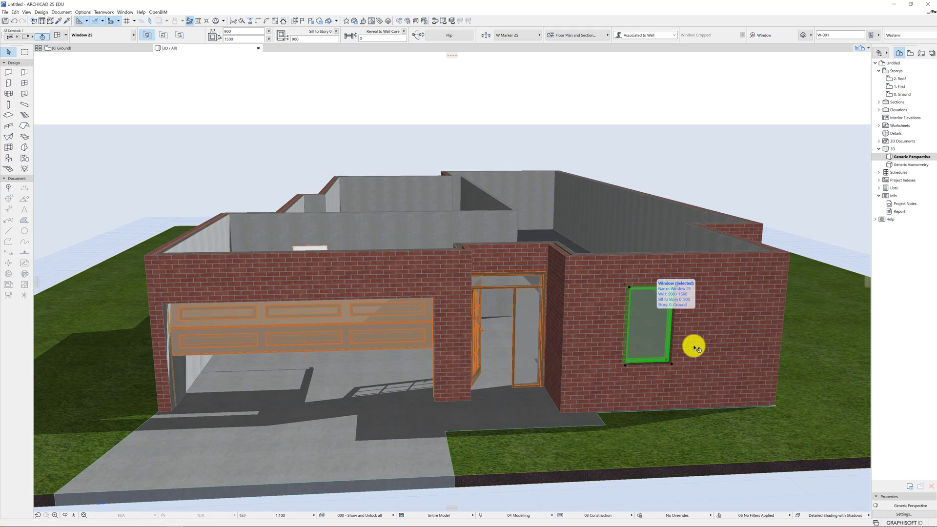
pyautogui.hotkey('ctrl', 't')
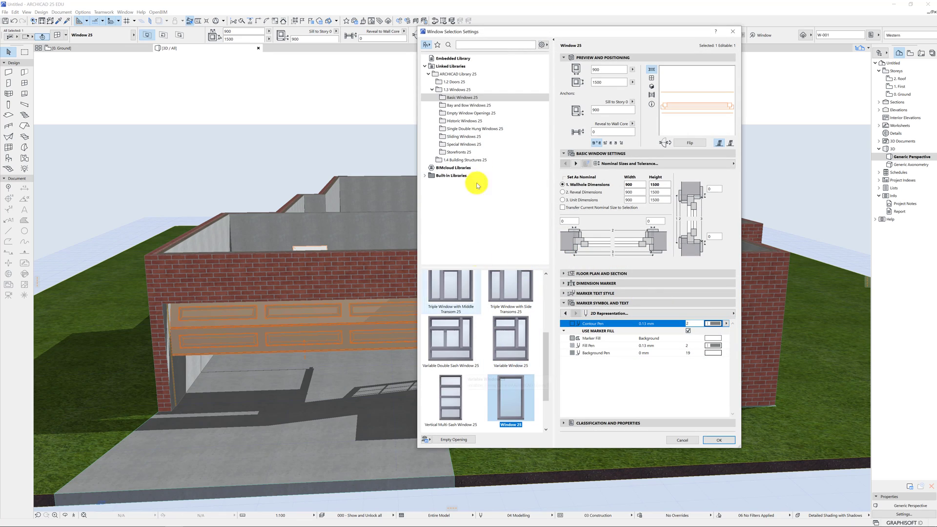
pyautogui.click(465, 107)
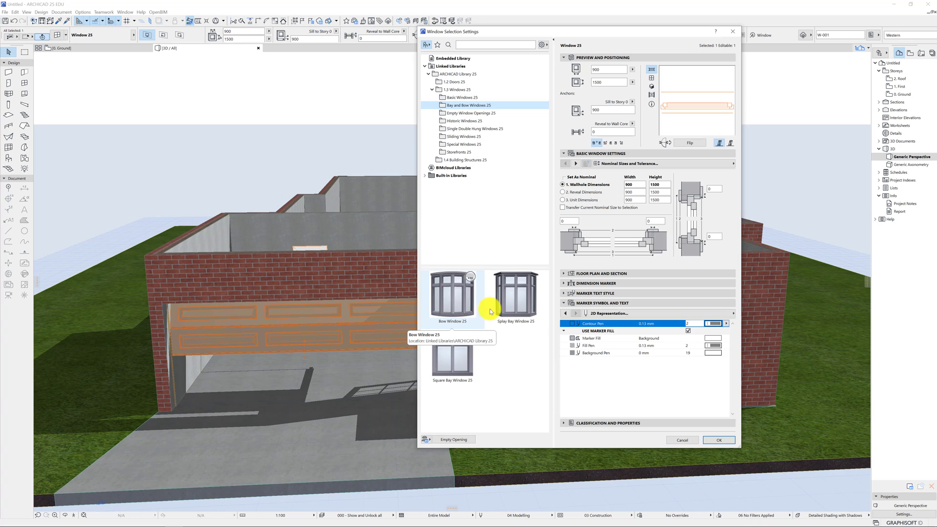
pyautogui.click(515, 306)
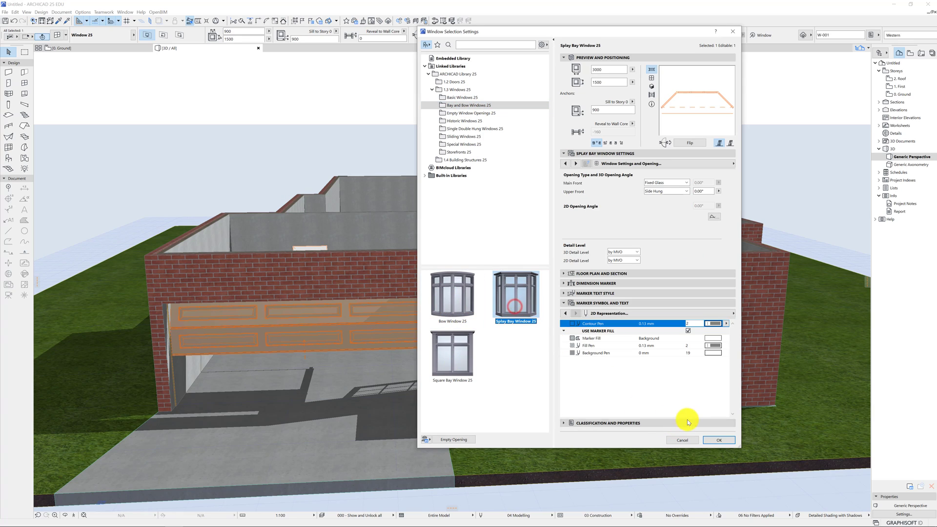
pyautogui.doubleClick(599, 71)
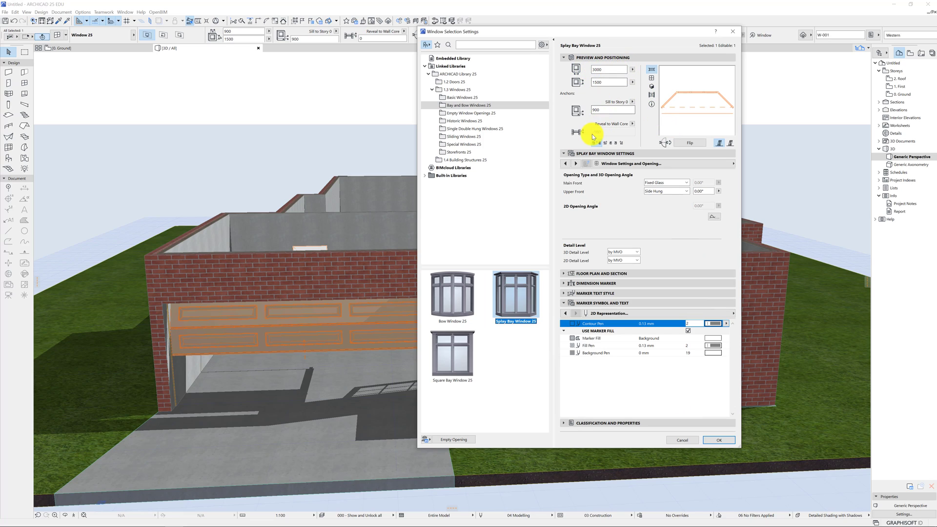
pyautogui.click(719, 445)
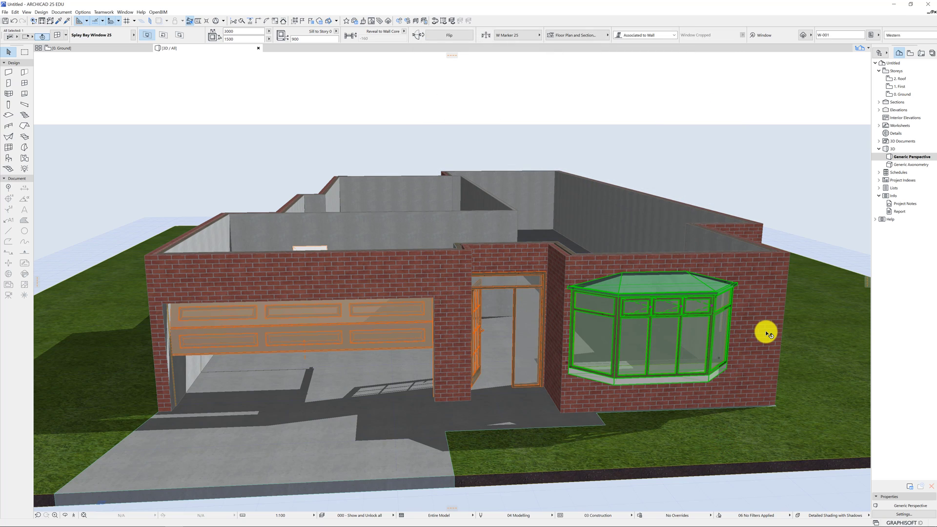
# Drag the splay bay window along the front wall toward the centre of that section
pyautogui.keyDown('shift'); pyautogui.moveTo(765, 334); pyautogui.dragTo(717, 330, button='middle'); pyautogui.keyUp('shift')
pyautogui.click(682, 291)
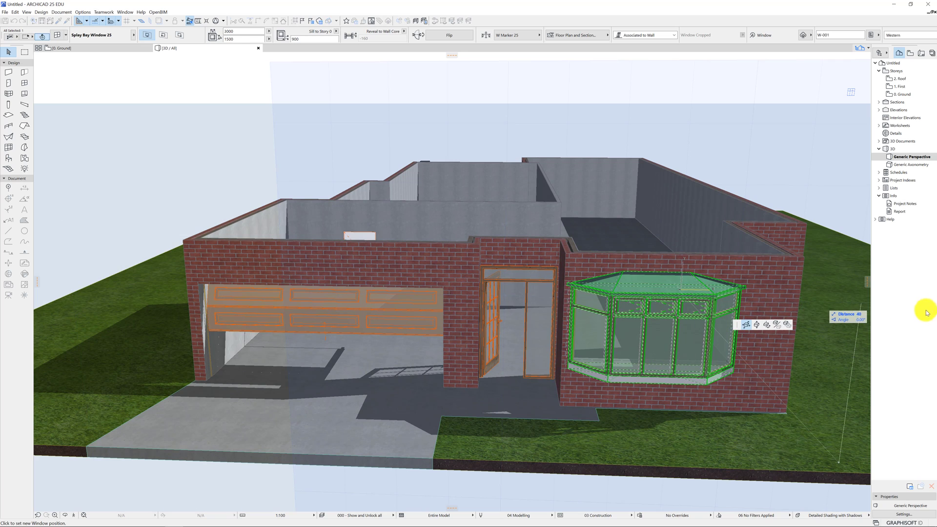
pyautogui.press('Escape')
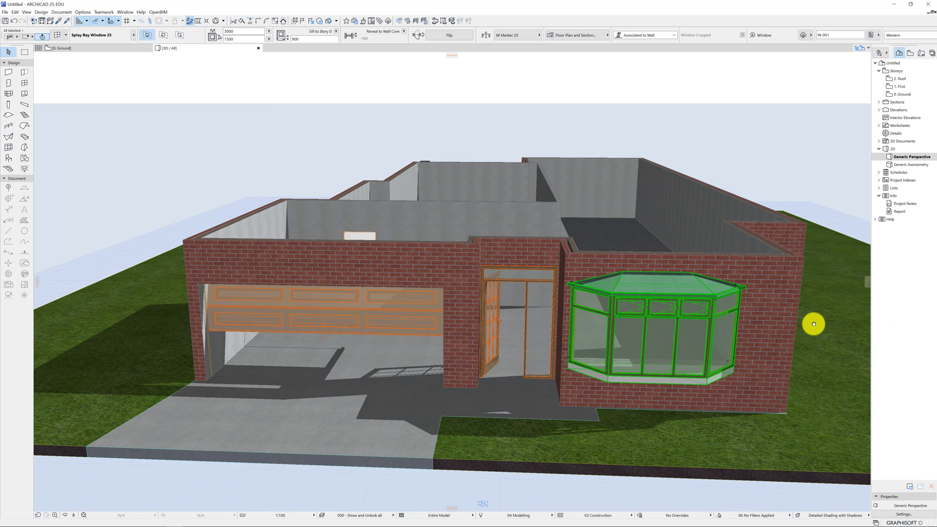
pyautogui.moveTo(812, 324); pyautogui.dragTo(632, 292, button='middle')
pyautogui.click(391, 255)
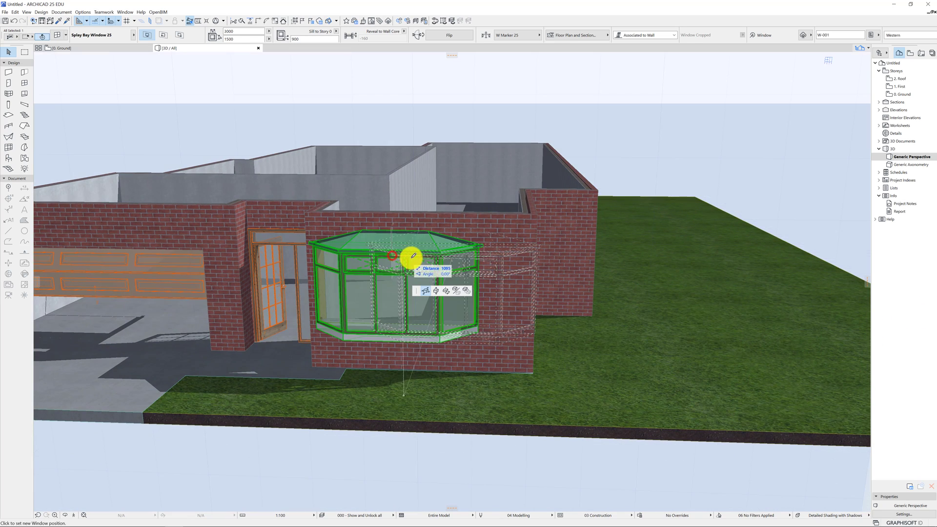
pyautogui.click(359, 248)
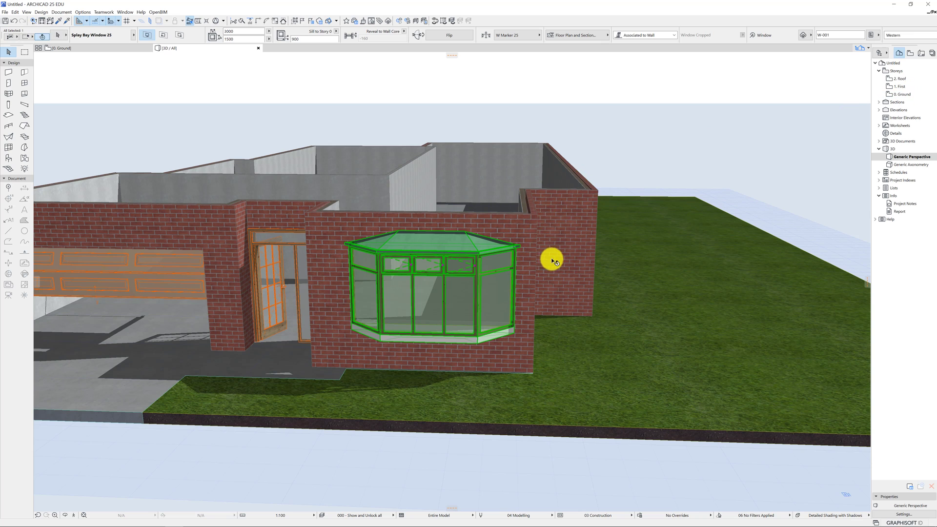
# Fine-tune the bay window's position once more, then orbit round to the long side wall
pyautogui.keyDown('shift'); pyautogui.moveTo(550, 257); pyautogui.dragTo(600, 286, button='middle'); pyautogui.keyUp('shift')
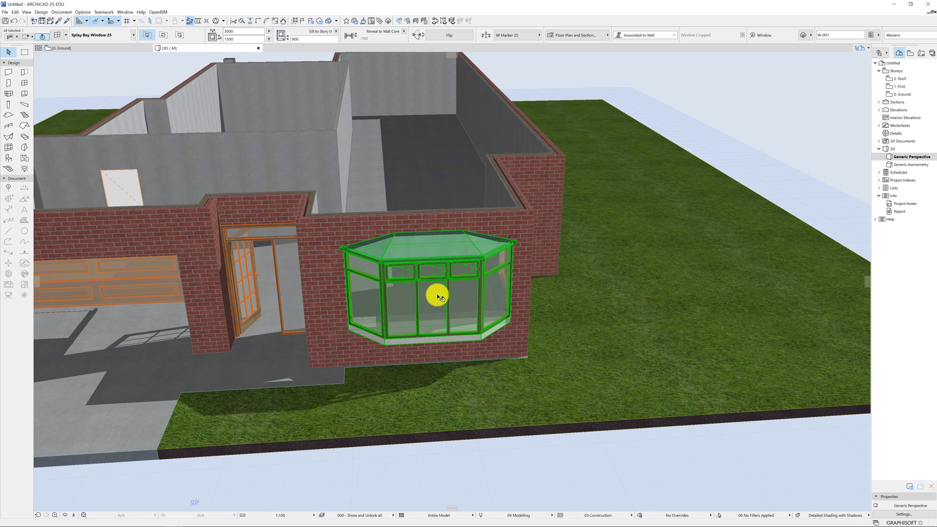
pyautogui.click(417, 296)
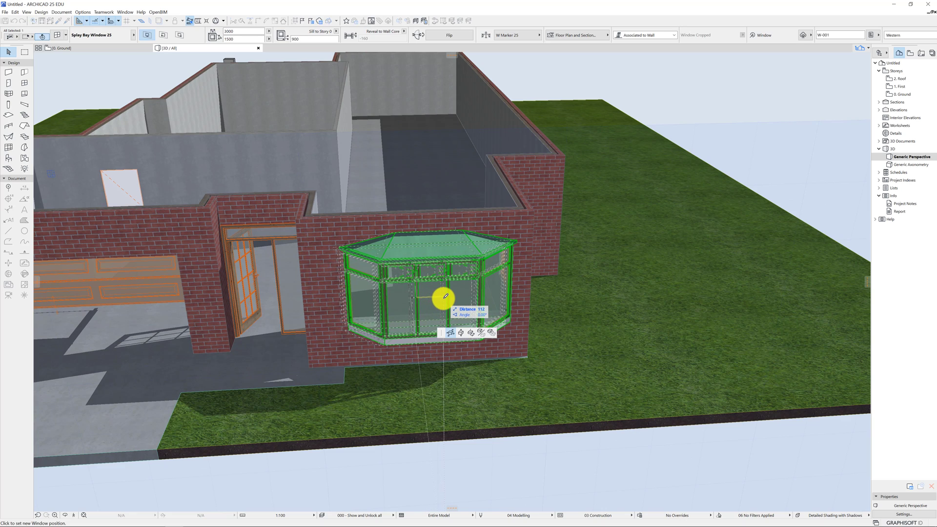
pyautogui.click(445, 296)
pyautogui.keyDown('shift'); pyautogui.moveTo(612, 235); pyautogui.dragTo(395, 191, button='middle'); pyautogui.keyUp('shift')
pyautogui.scroll(2, 498, 267)
pyautogui.keyDown('shift'); pyautogui.moveTo(523, 299); pyautogui.dragTo(426, 309, button='middle'); pyautogui.keyUp('shift')
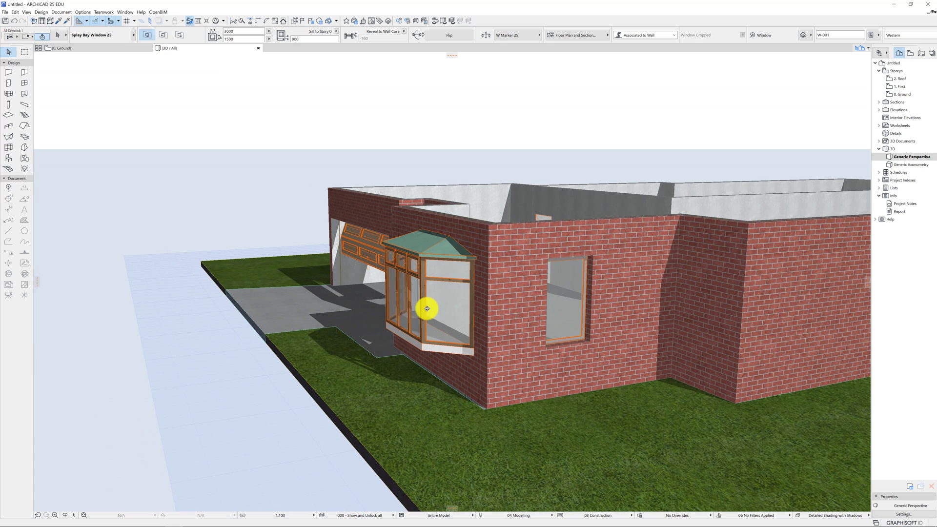
# Change the side-wall window to a 1500 × 1500 2-Sash Sliding Window 25
pyautogui.click(567, 299)
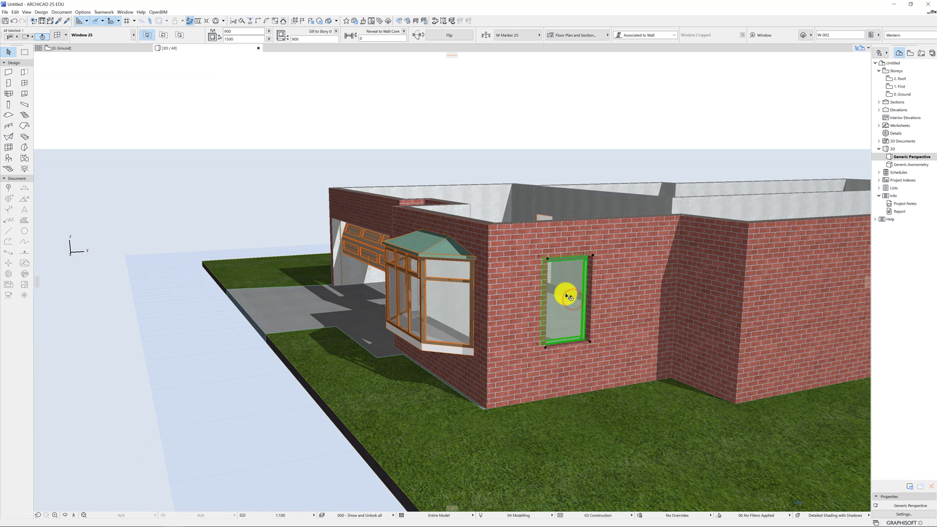
pyautogui.hotkey('ctrl', 't')
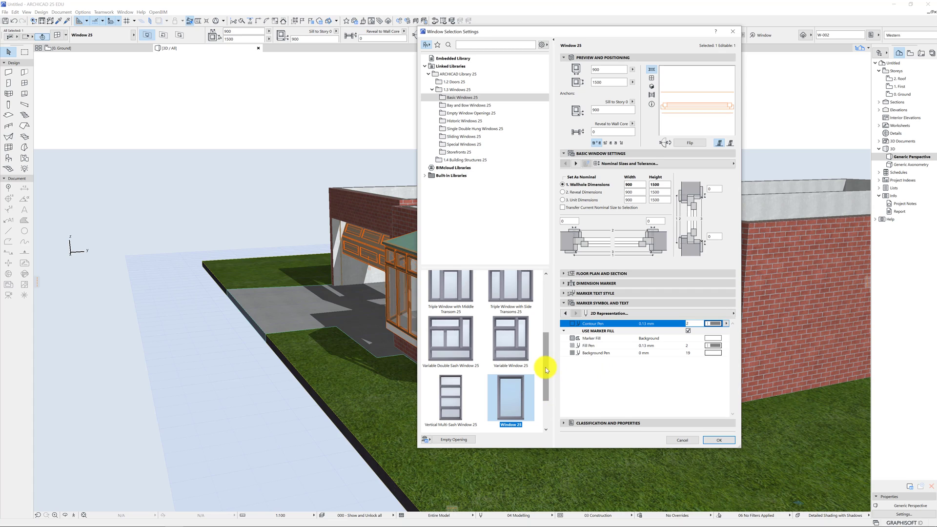
pyautogui.moveTo(545, 365); pyautogui.dragTo(566, 299)
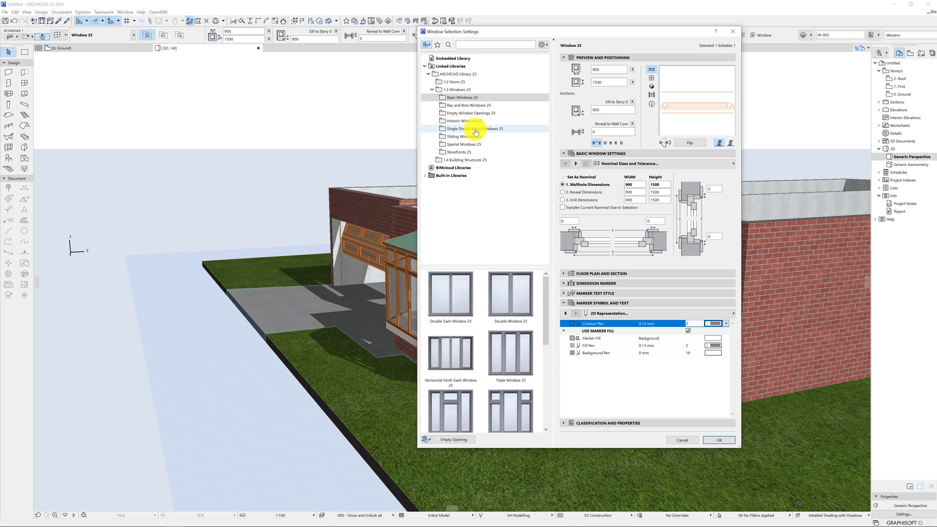
pyautogui.click(472, 129)
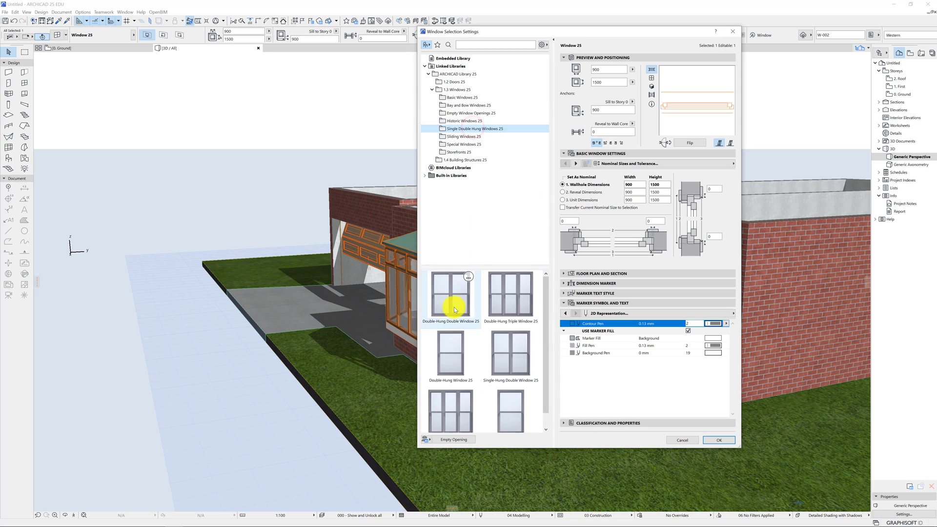
pyautogui.scroll(-2, 461, 341)
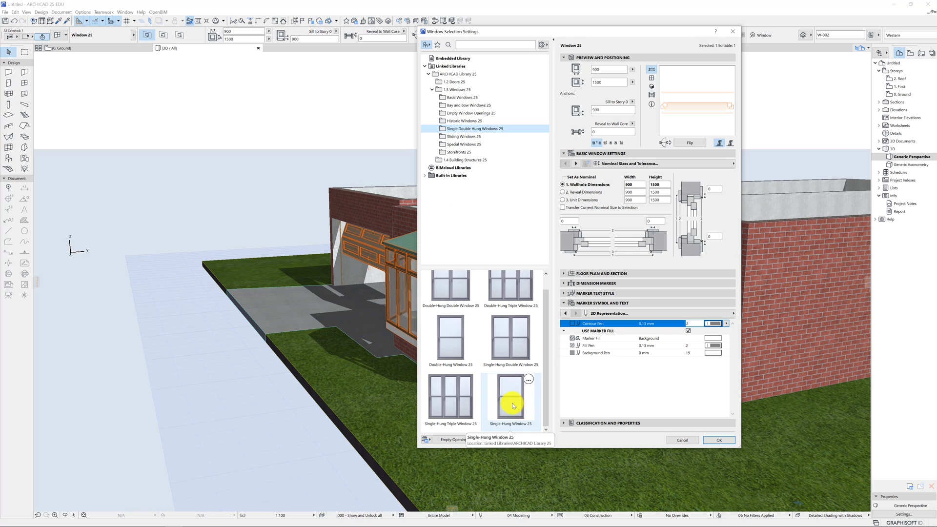
pyautogui.scroll(2, 487, 370)
pyautogui.click(472, 136)
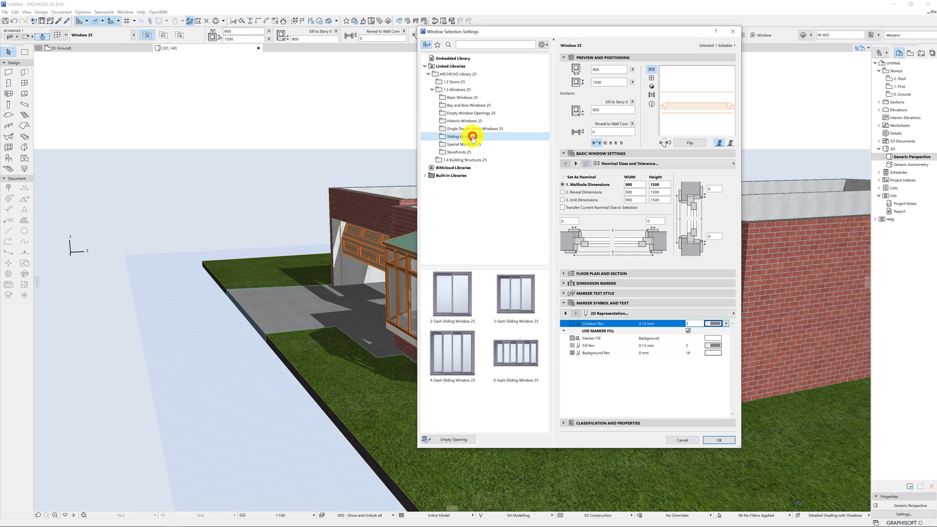
pyautogui.click(457, 306)
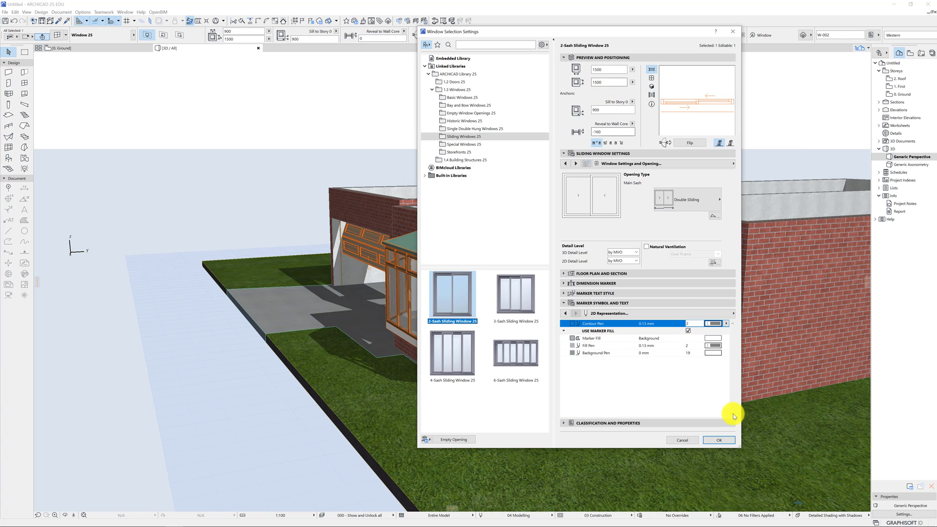
pyautogui.click(726, 442)
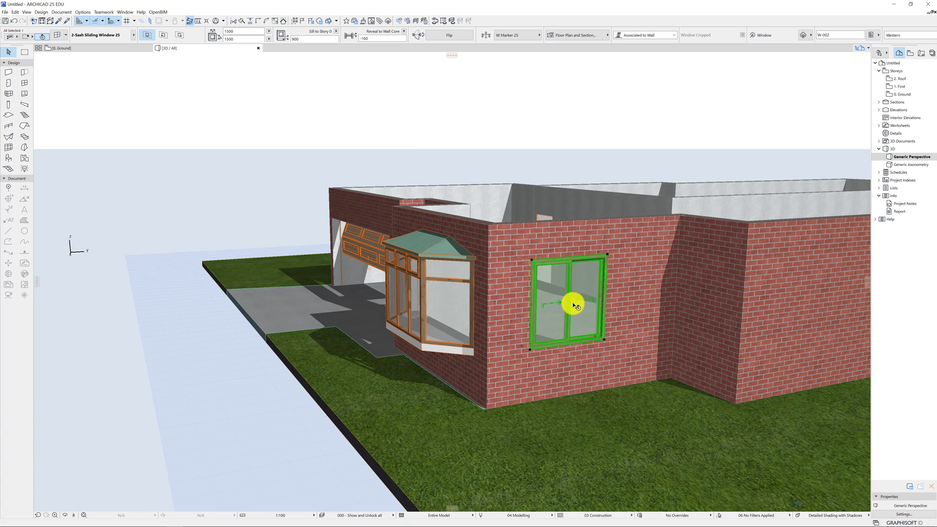
# In the sliding window's Sash Options, set the grid type to H-V Grid and apply it
pyautogui.doubleClick(590, 309)
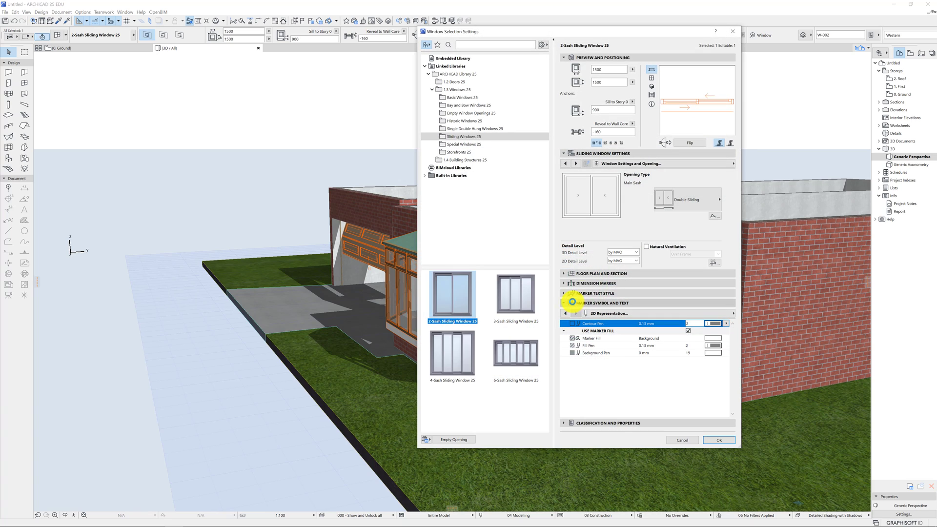
pyautogui.click(576, 164)
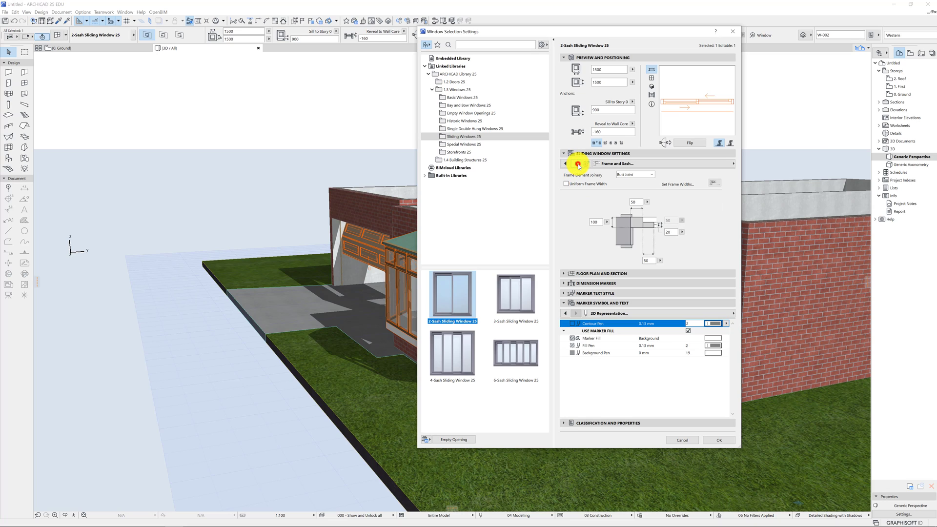
pyautogui.click(577, 164)
pyautogui.click(605, 163)
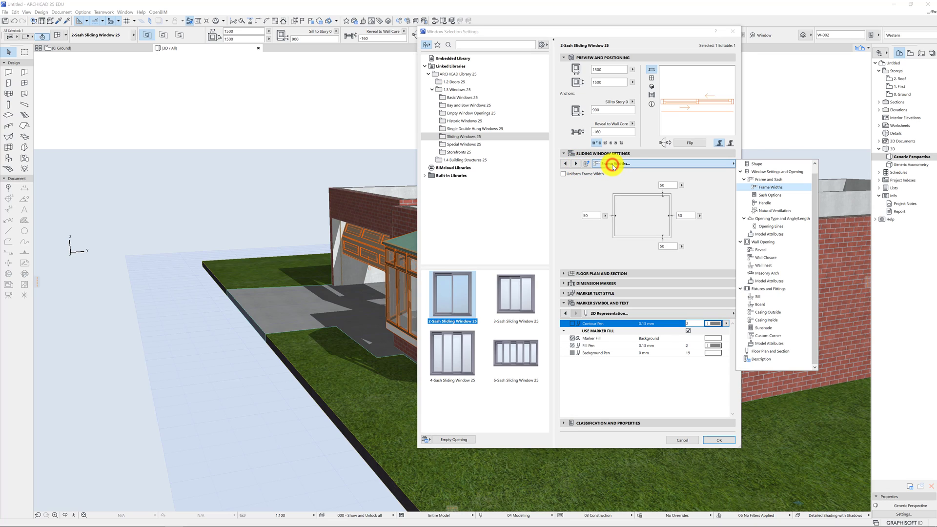
pyautogui.click(577, 164)
pyautogui.click(577, 165)
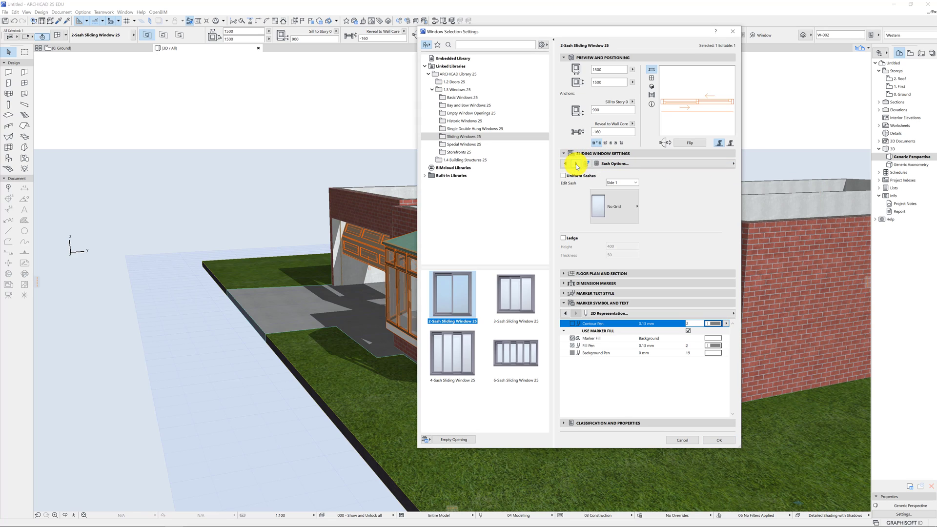
pyautogui.click(607, 207)
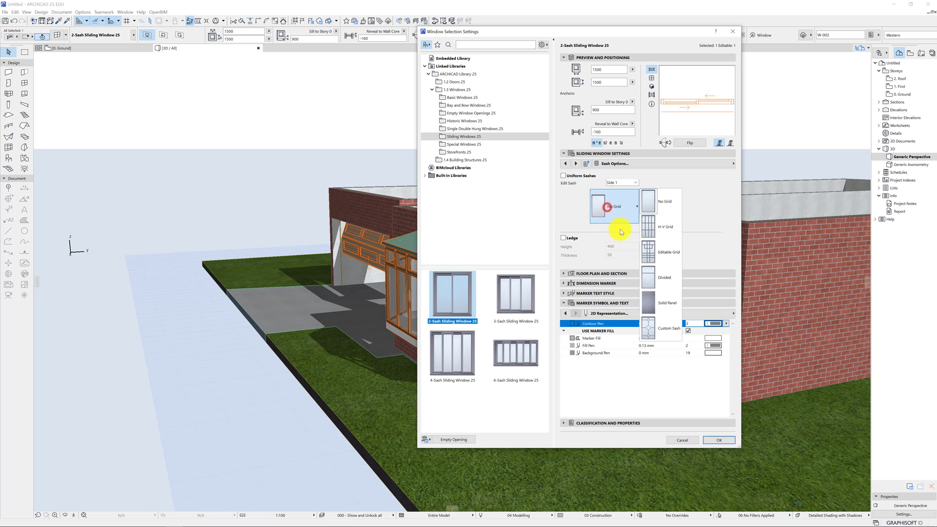
pyautogui.click(668, 226)
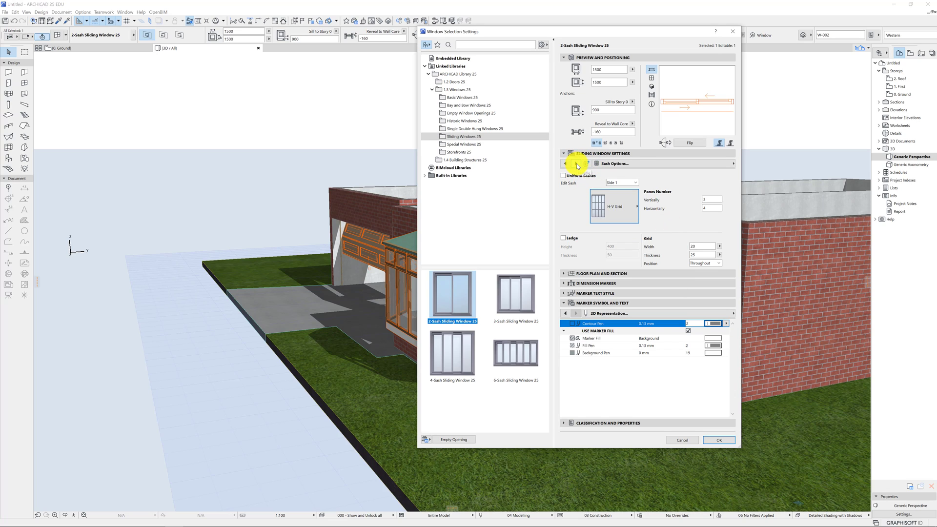
pyautogui.click(577, 165)
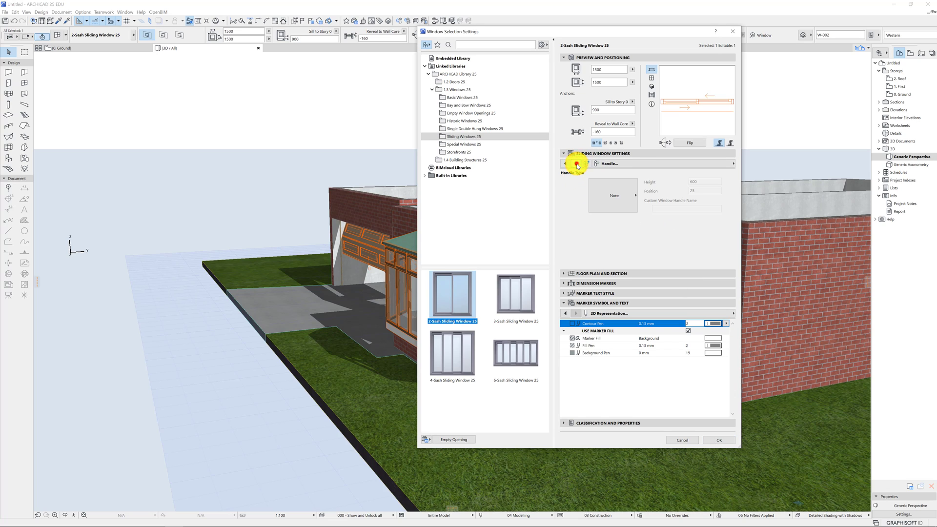
pyautogui.click(577, 165)
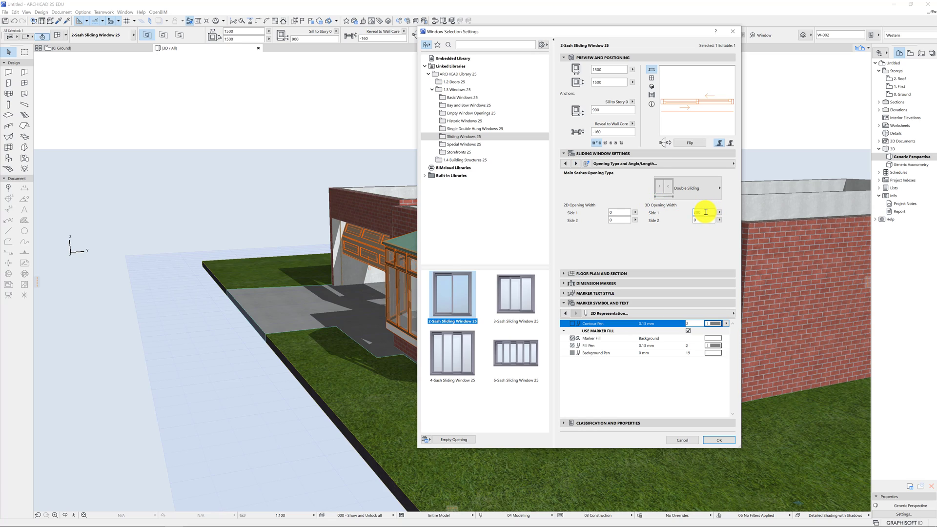
pyautogui.click(719, 439)
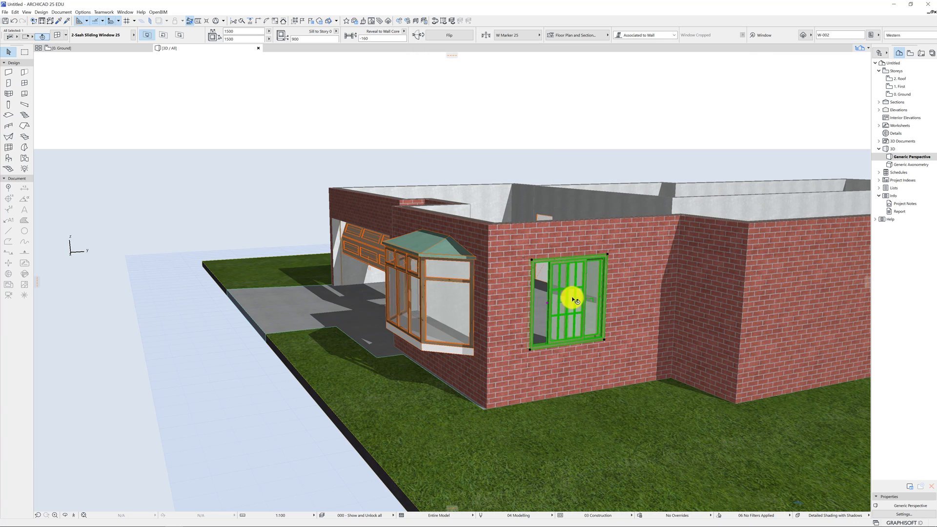